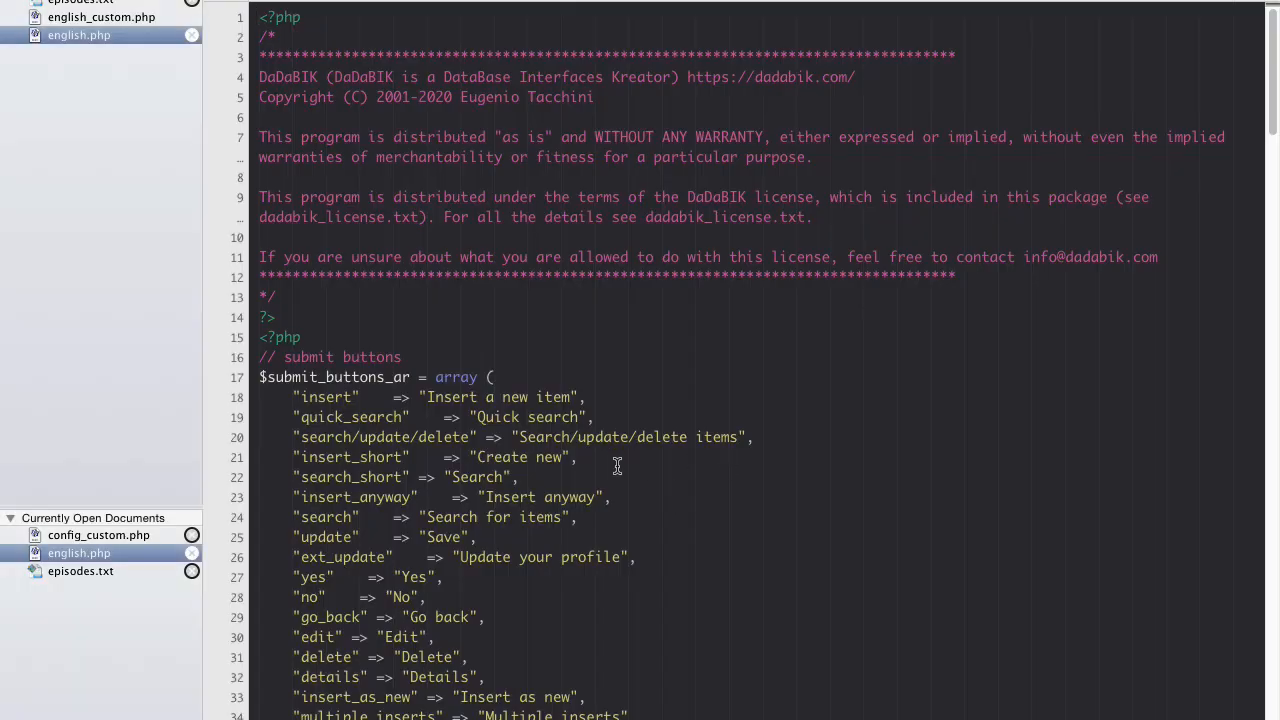
# Look through the translation arrays in english.php, from the submit buttons to the chart and report messages.
pyautogui.click(710, 482)
pyautogui.scroll(-20, 710, 482)
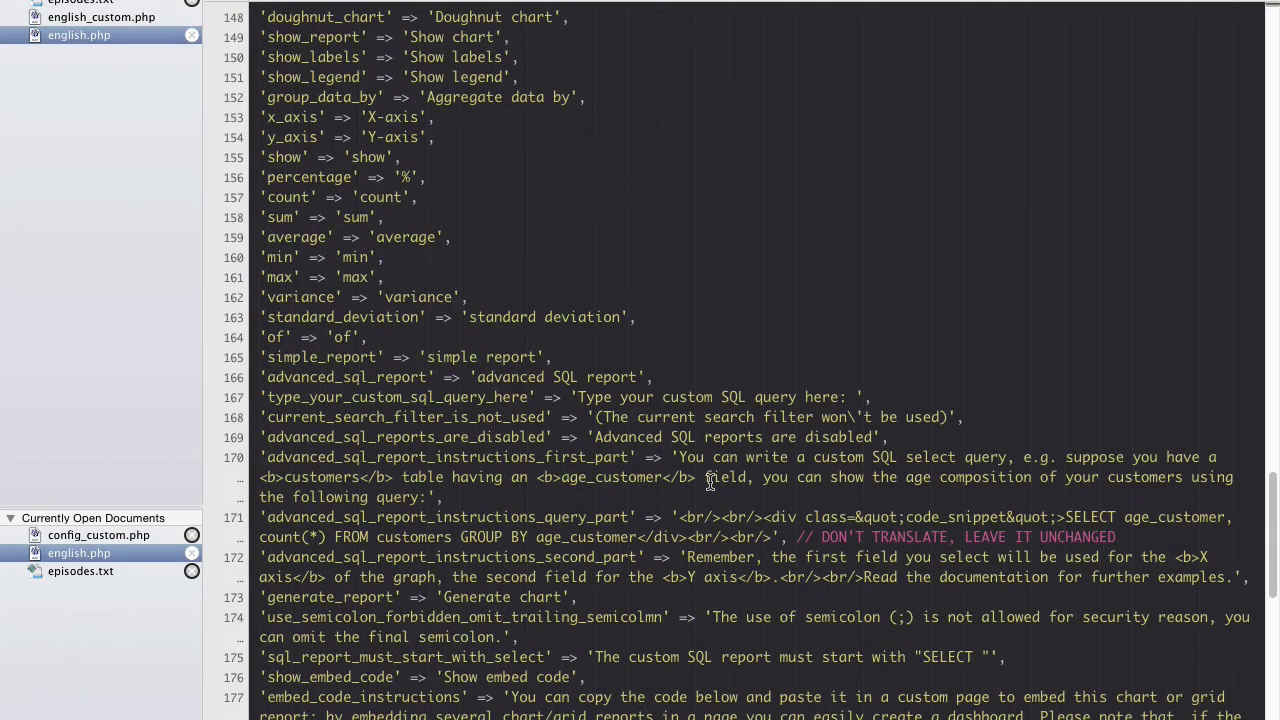
pyautogui.scroll(20, 710, 482)
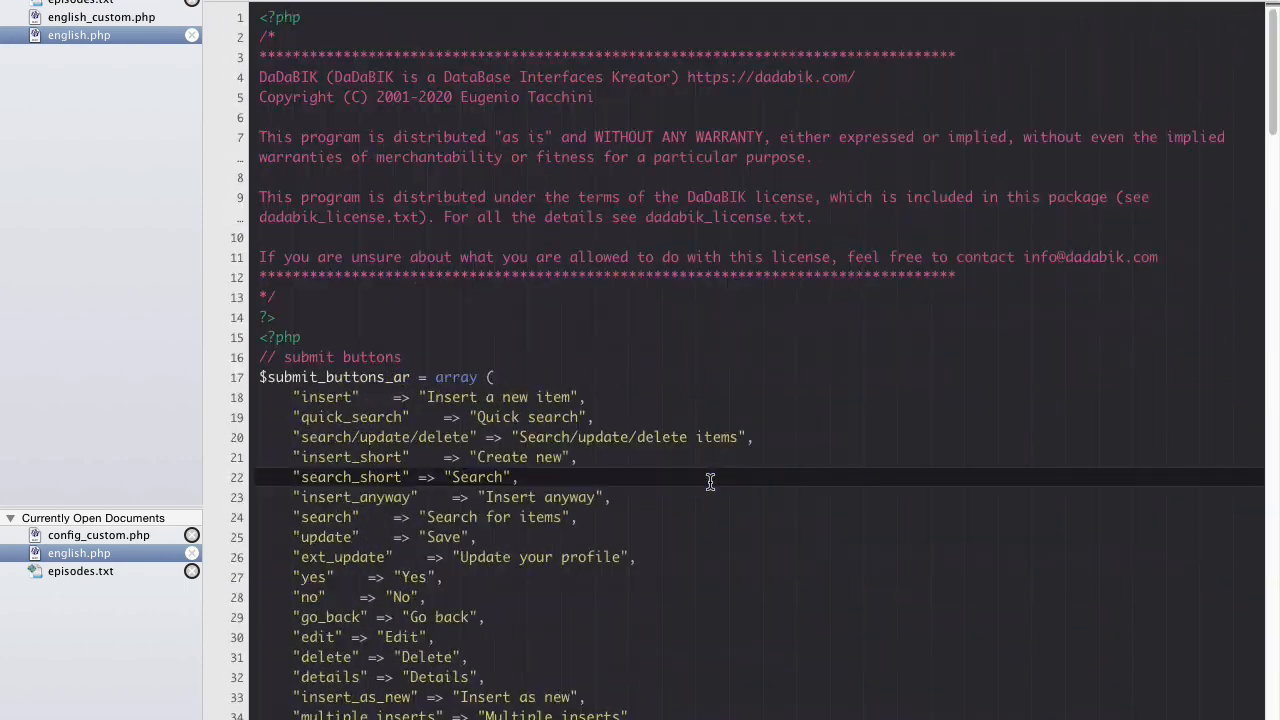
pyautogui.scroll(-15, 710, 482)
pyautogui.scroll(-10, 710, 482)
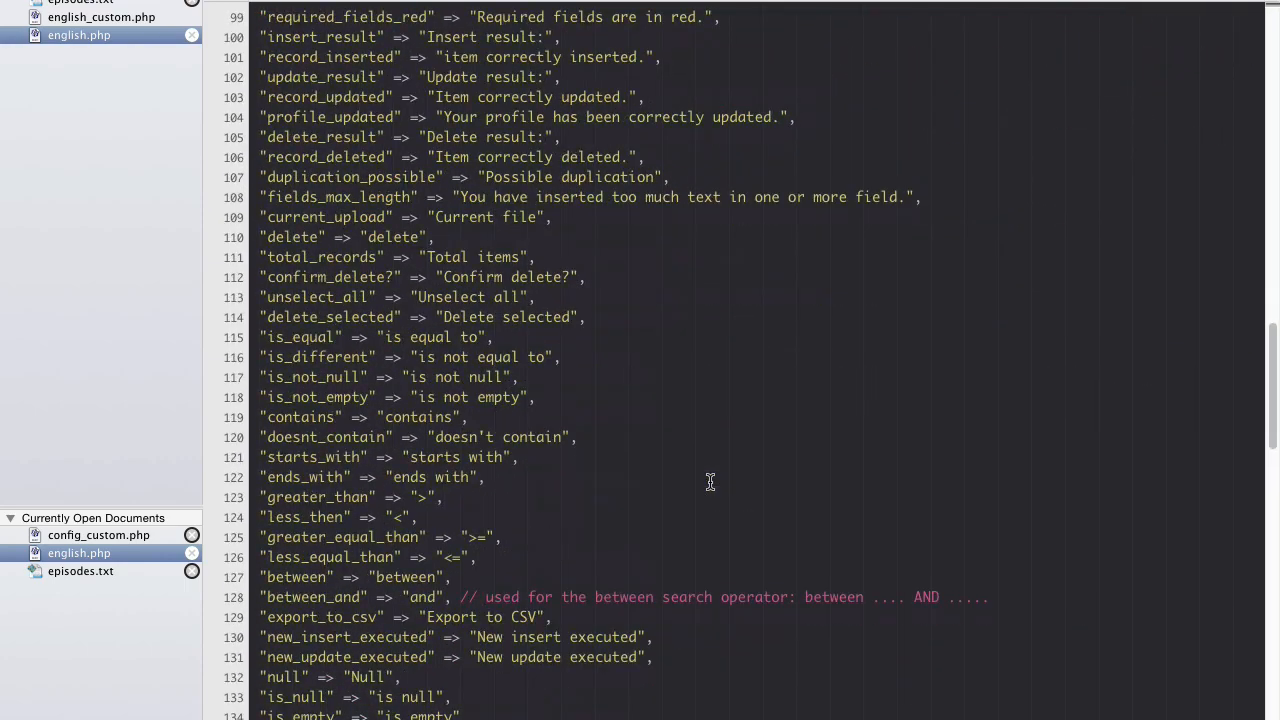
pyautogui.scroll(-6, 710, 482)
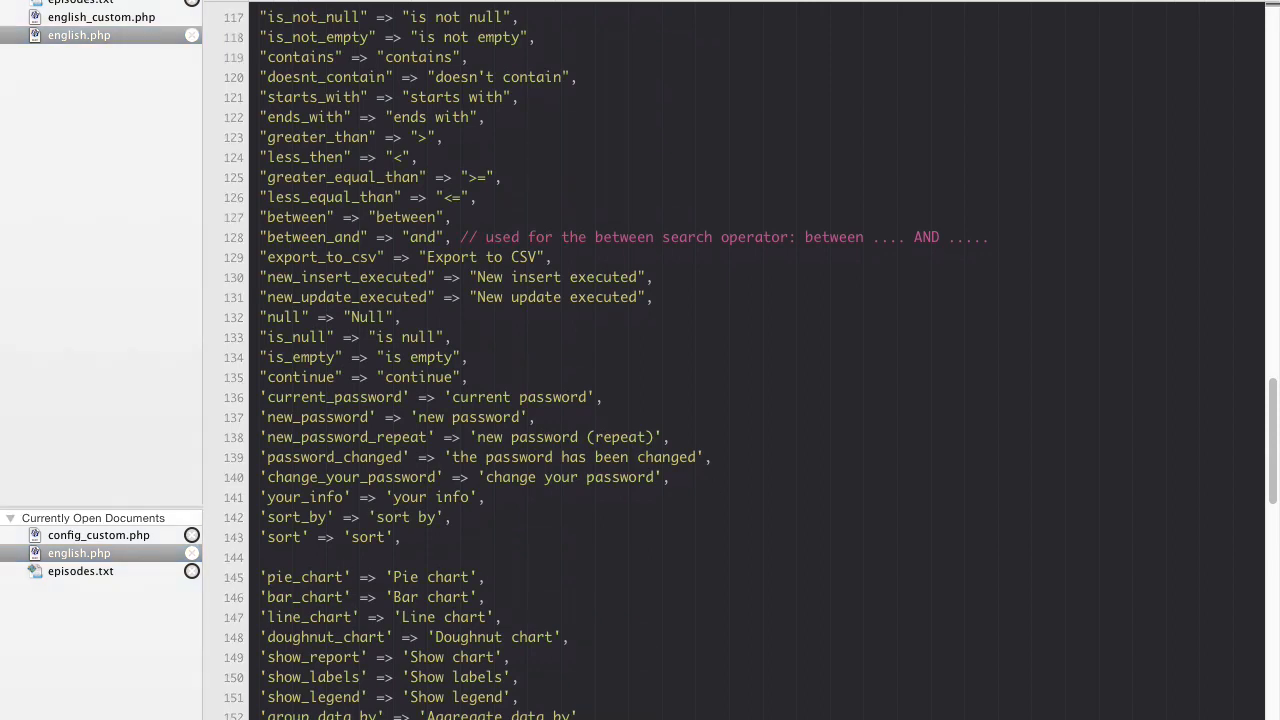
# Search english.php for the text "generate pivot".
pyautogui.press('super+f')
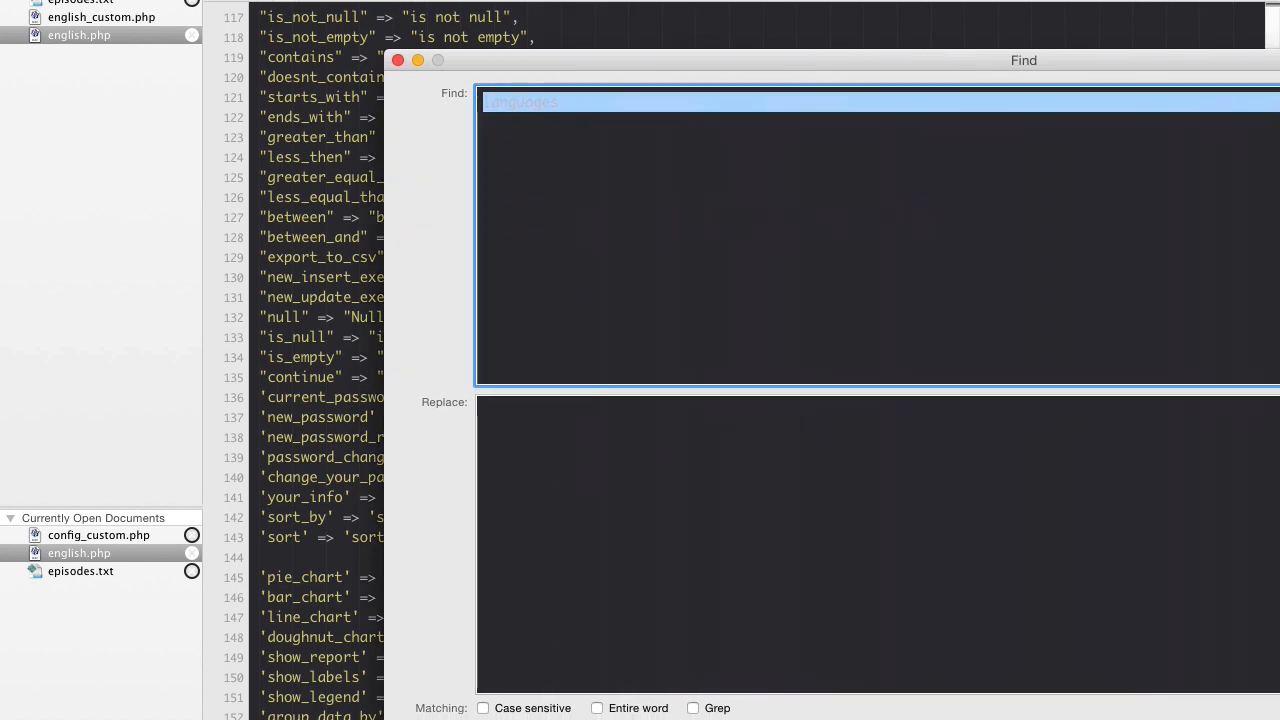
pyautogui.write('geerat')
pyautogui.press('BackSpace')
pyautogui.press('BackSpace')
pyautogui.press('BackSpace')
pyautogui.press('BackSpace')
pyautogui.write('n')
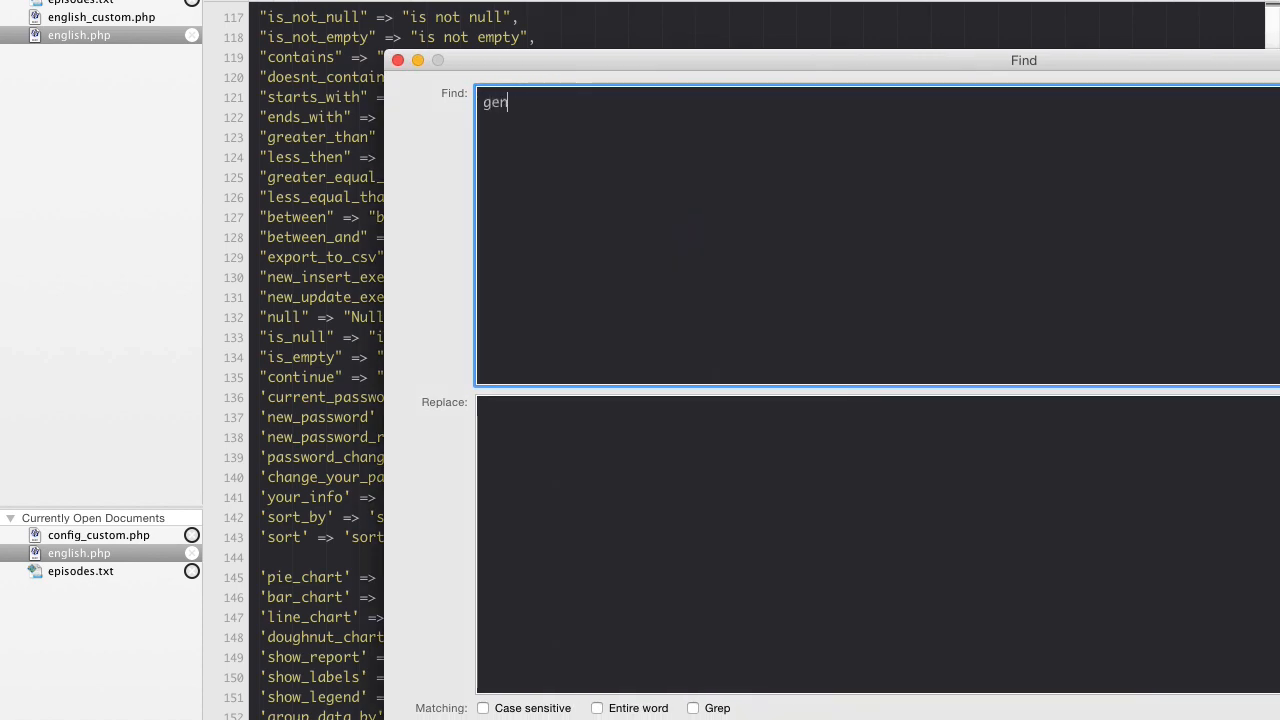
pyautogui.write('erate pivot')
pyautogui.press('Return')
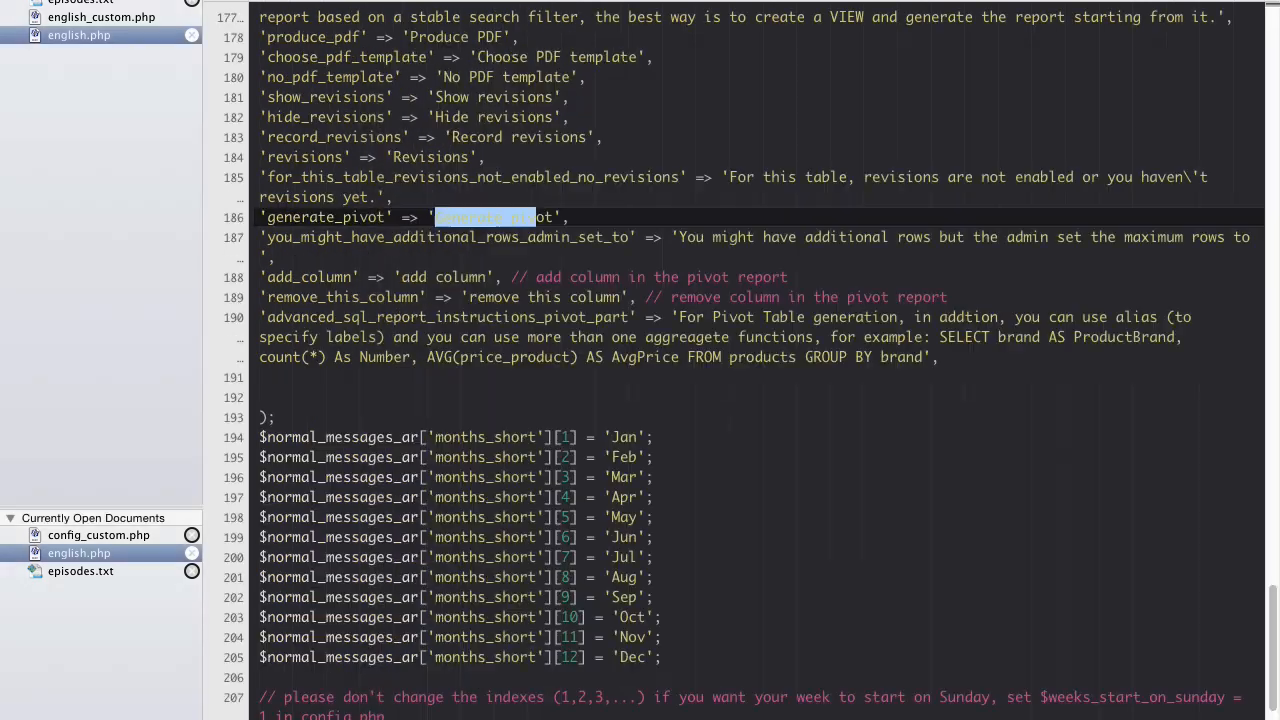
pyautogui.press('super+g')
# Change the generate_pivot translation in english.php to 'Generate pivot for this table' and save the file.
pyautogui.click(411, 196)
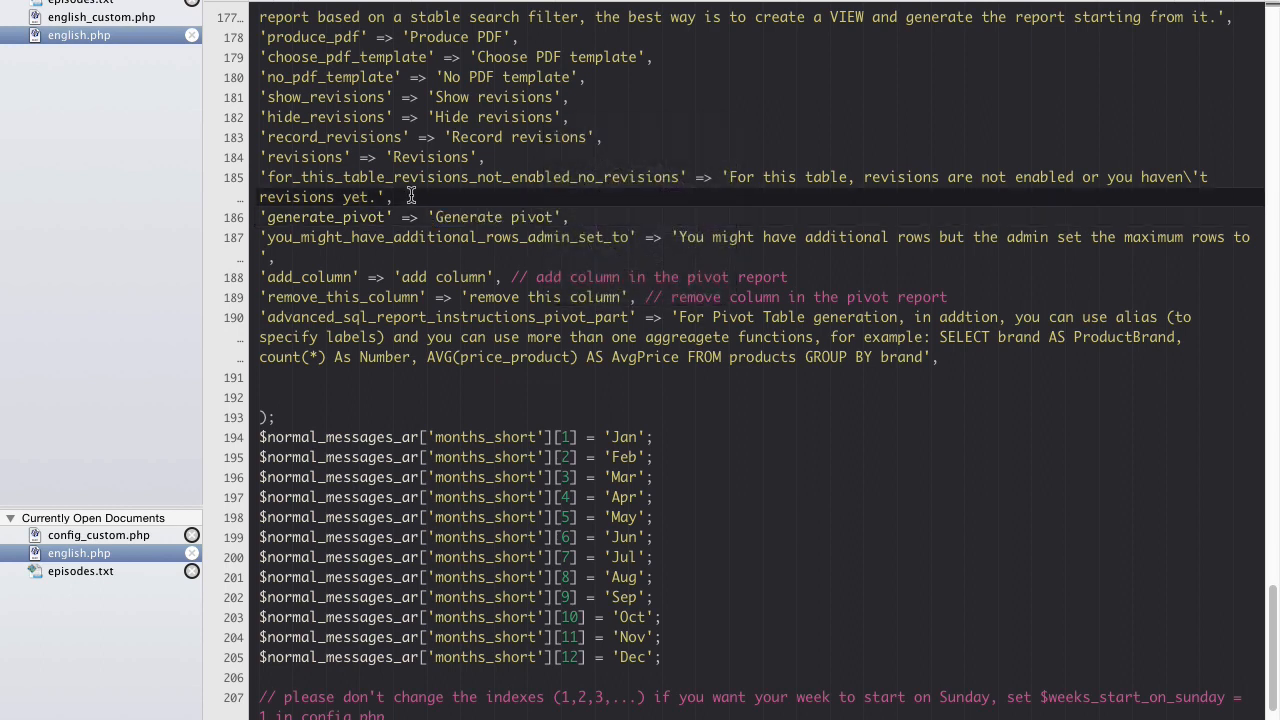
pyautogui.doubleClick(451, 217)
pyautogui.doubleClick(327, 217)
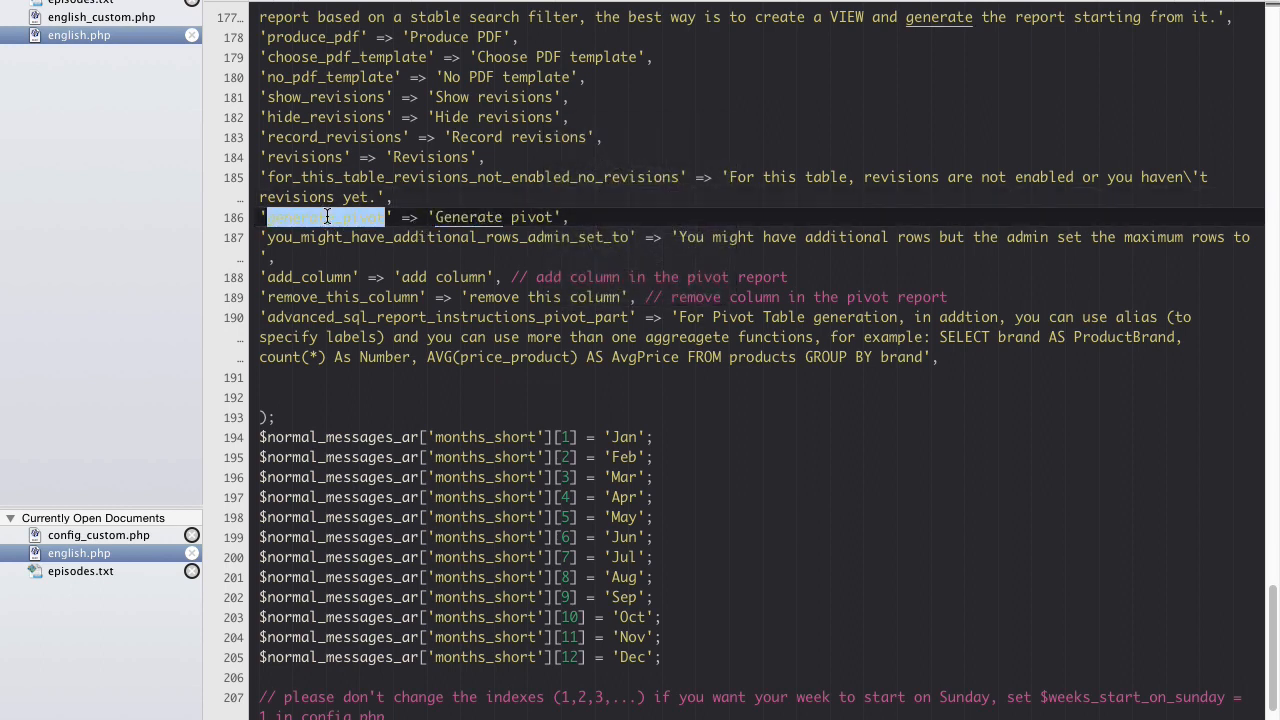
pyautogui.click(479, 277)
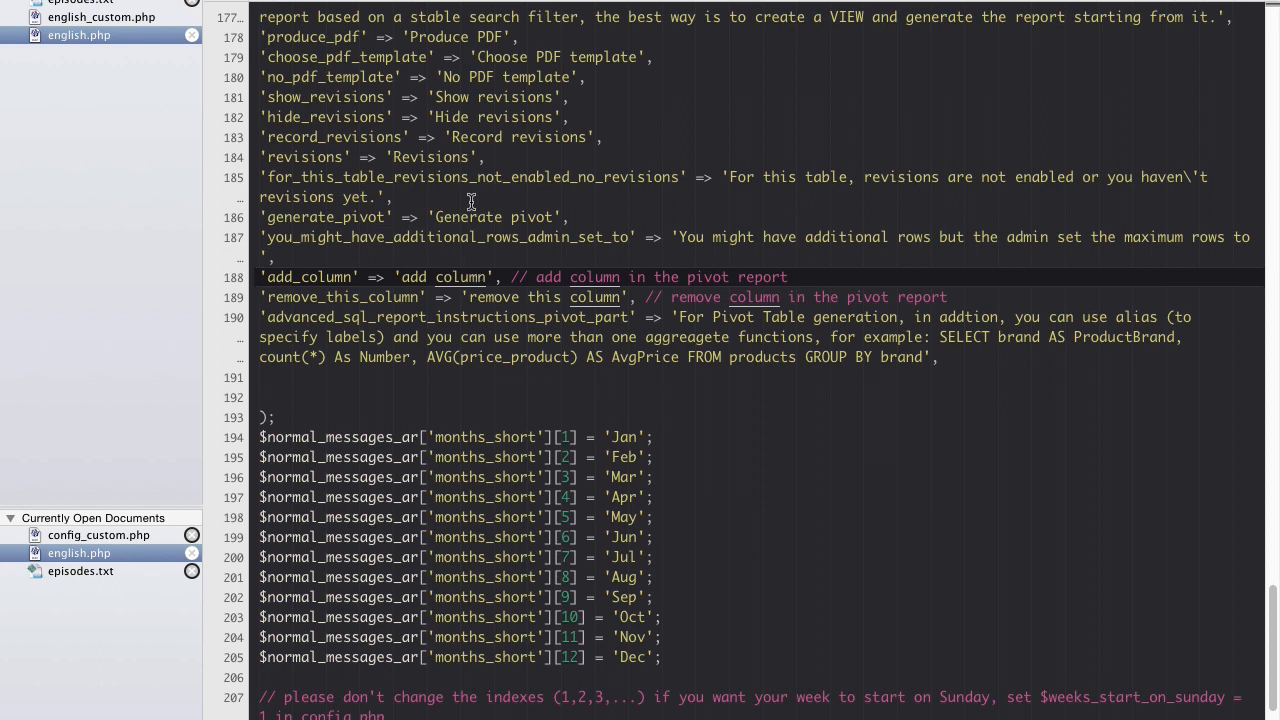
pyautogui.click(471, 200)
pyautogui.doubleClick(482, 217)
pyautogui.click(509, 217)
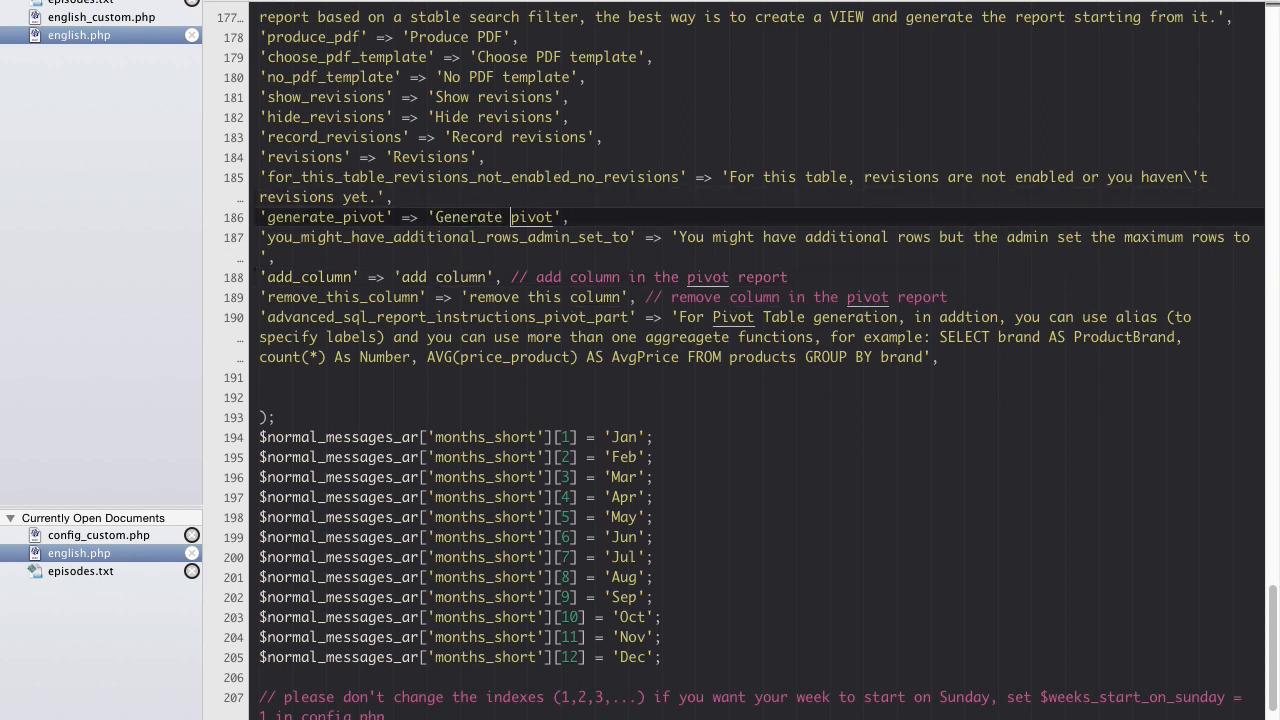
pyautogui.press('Right')
pyautogui.write('for this table')
pyautogui.press('super+s')
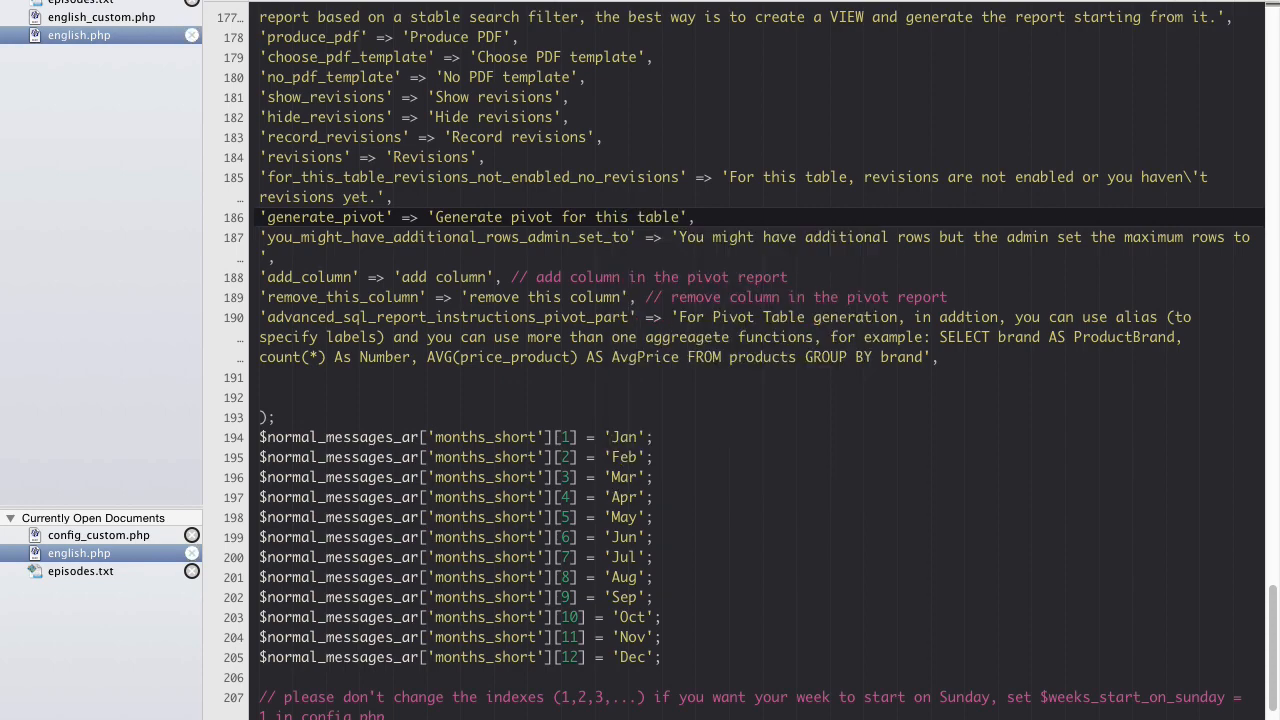
# Switch to the web browser and reload the DaDaBIK Customers page.
pyautogui.press('super+Tab')
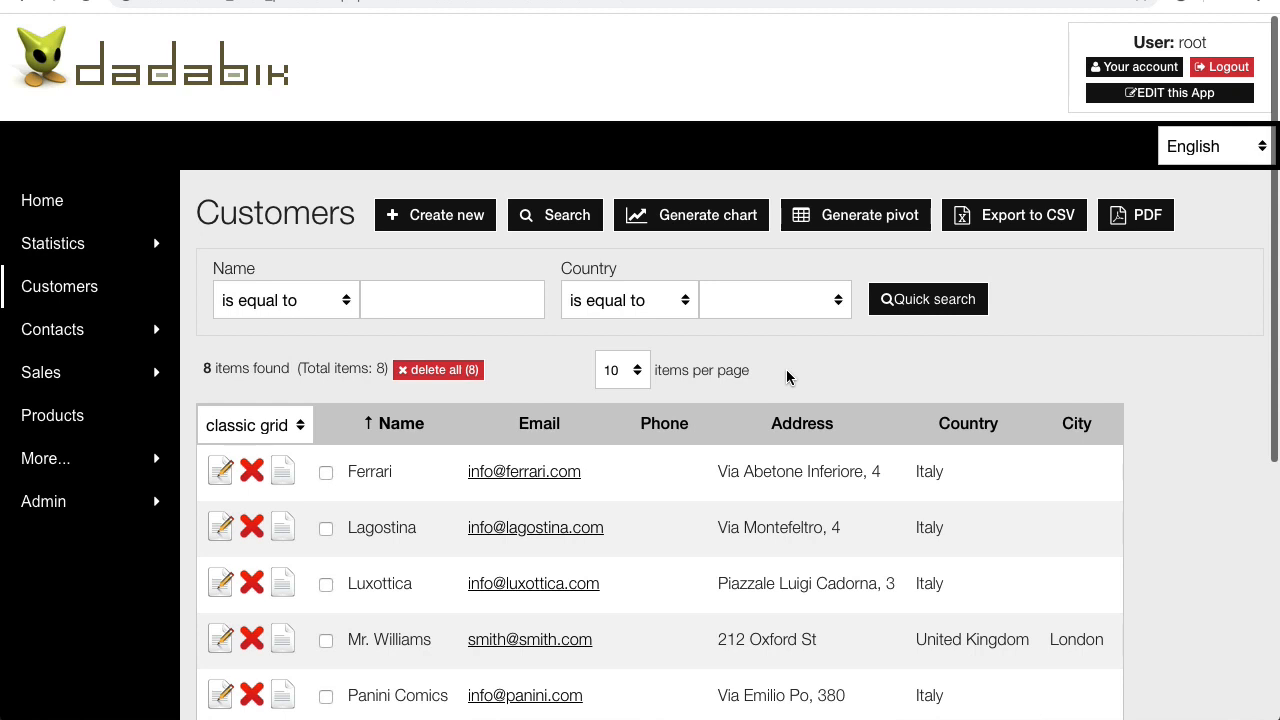
pyautogui.press('super+r')
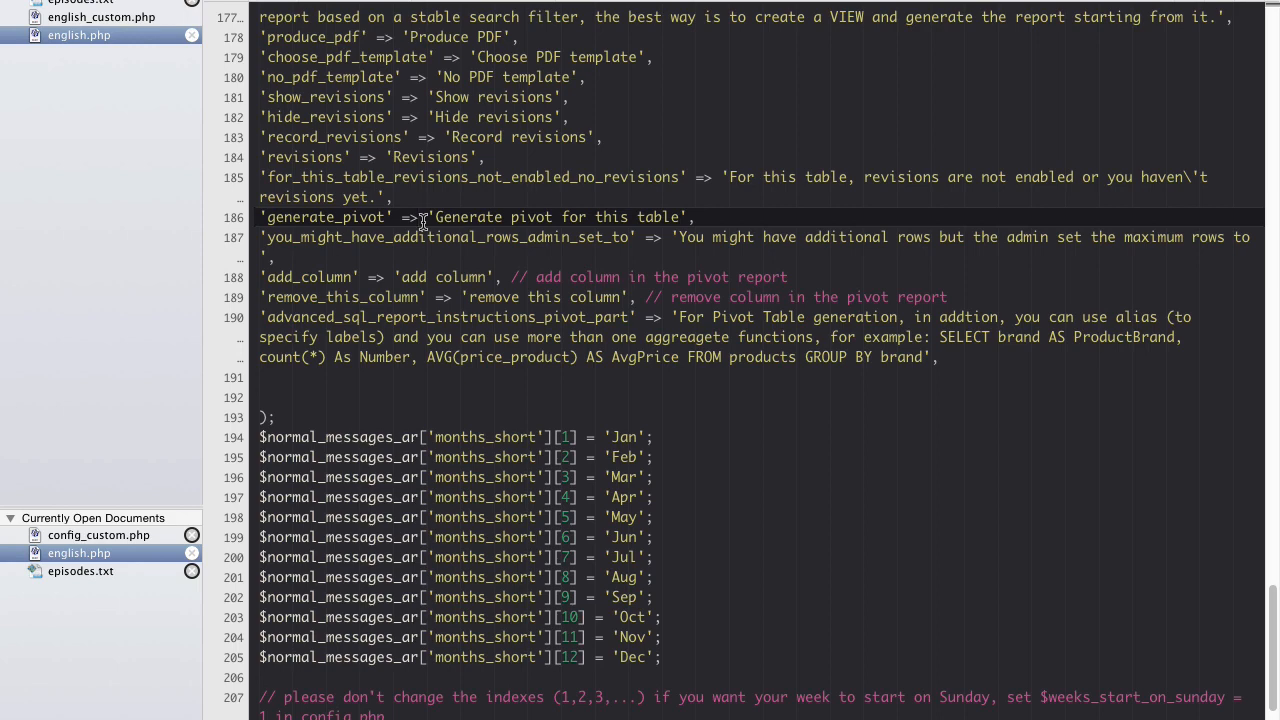
# Open english_custom.php and add two blank lines below the closing comment mark.
pyautogui.click(126, 18)
pyautogui.click(562, 499)
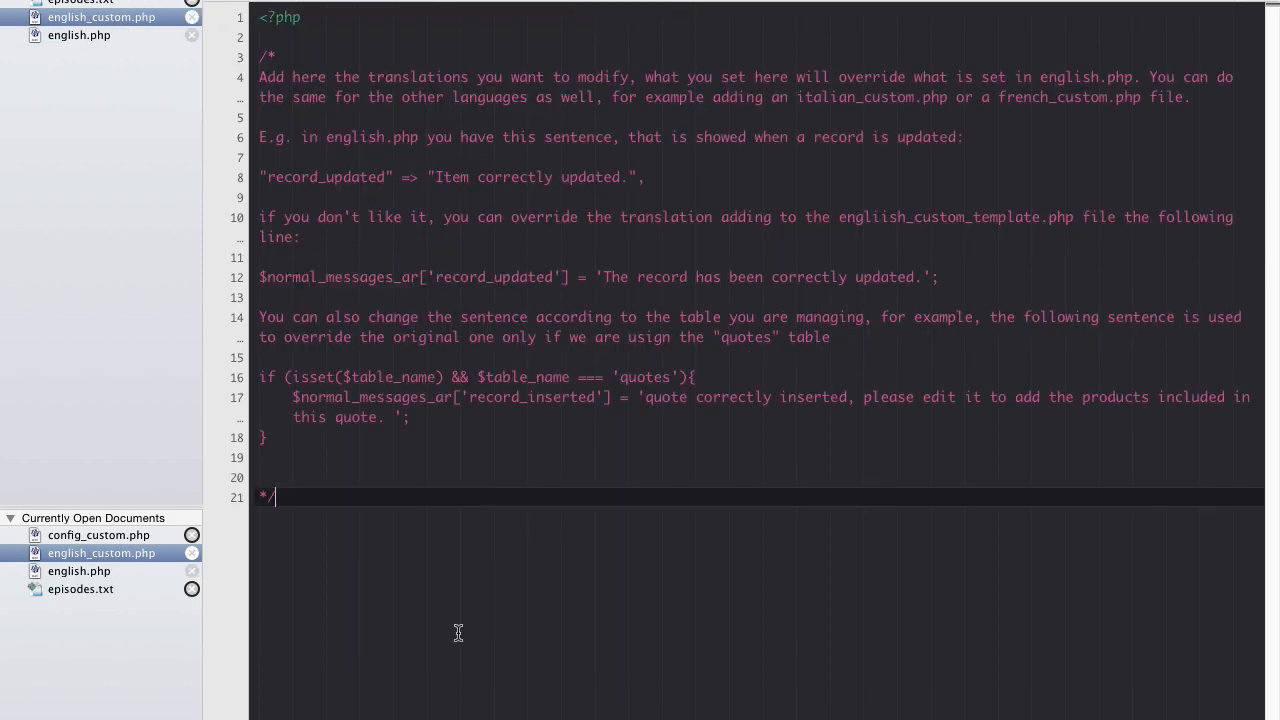
pyautogui.press('Return')
pyautogui.press('Return')
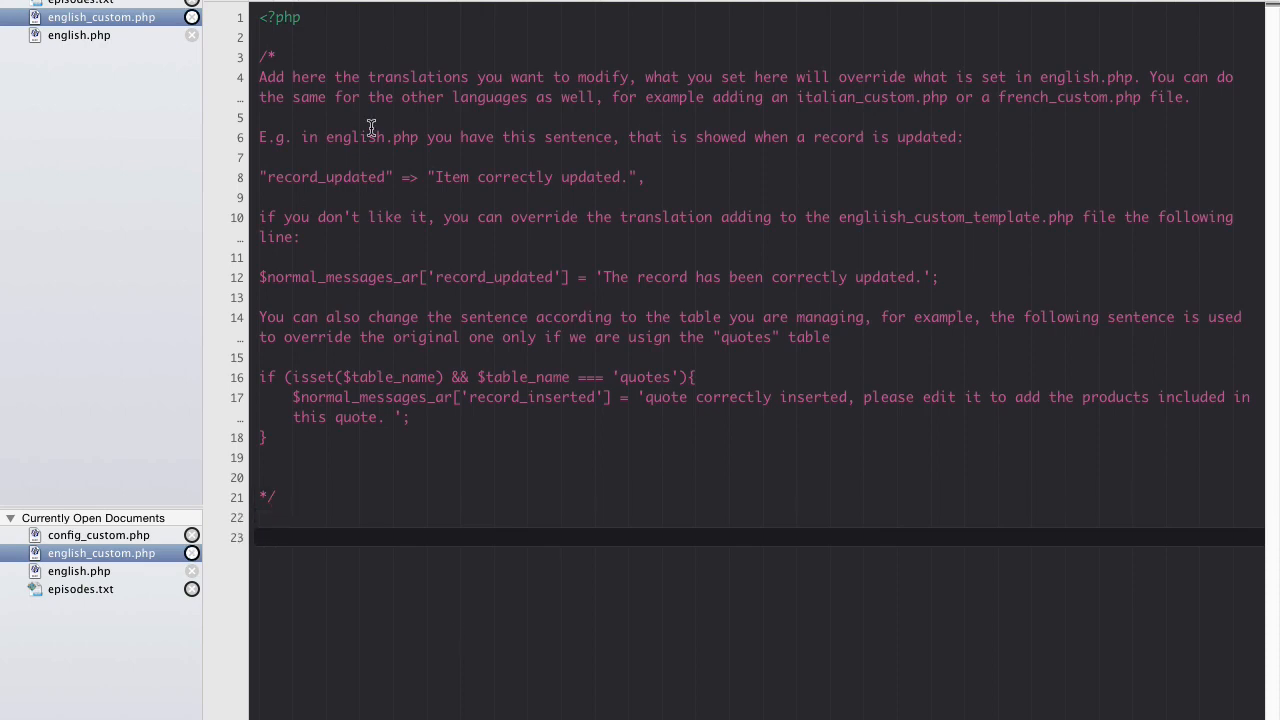
# Return to english.php and undo the edit of the generate_pivot translation.
pyautogui.click(81, 33)
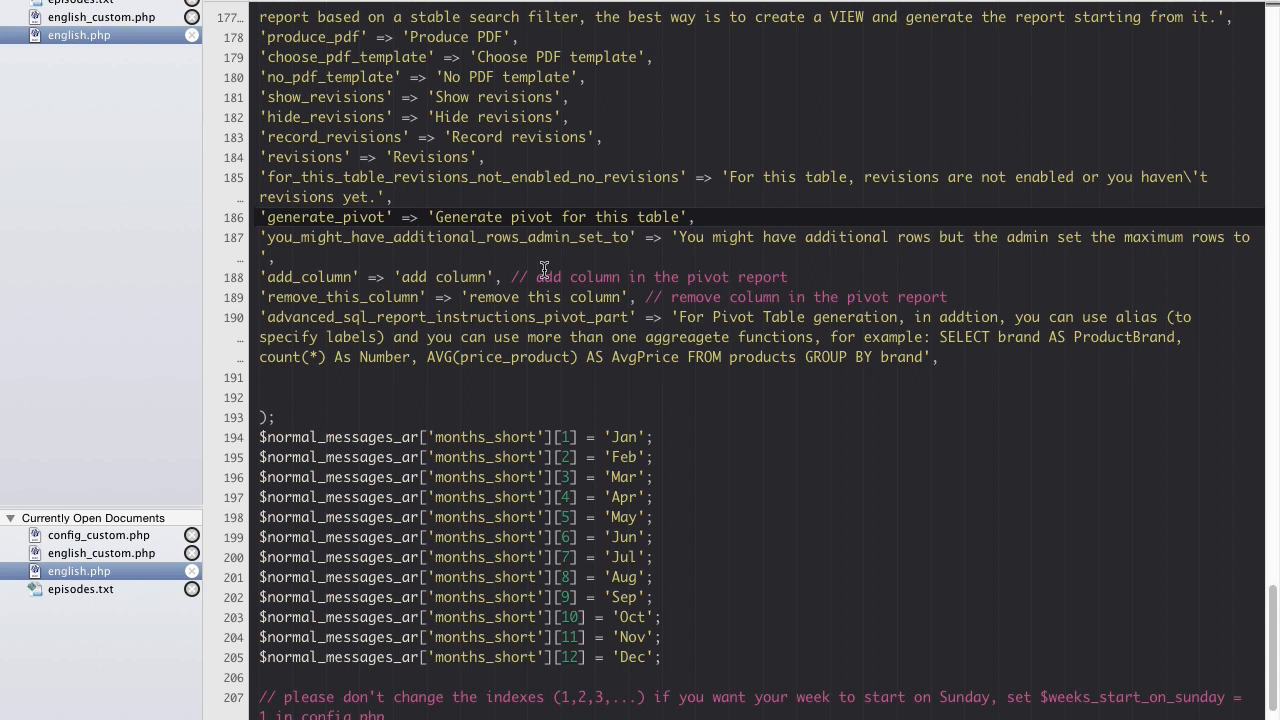
pyautogui.click(631, 236)
pyautogui.press('super+z')
# Copy the variable name $normal_messages_ar from the start of the normal messages array in english.php.
pyautogui.scroll(10, 546, 231)
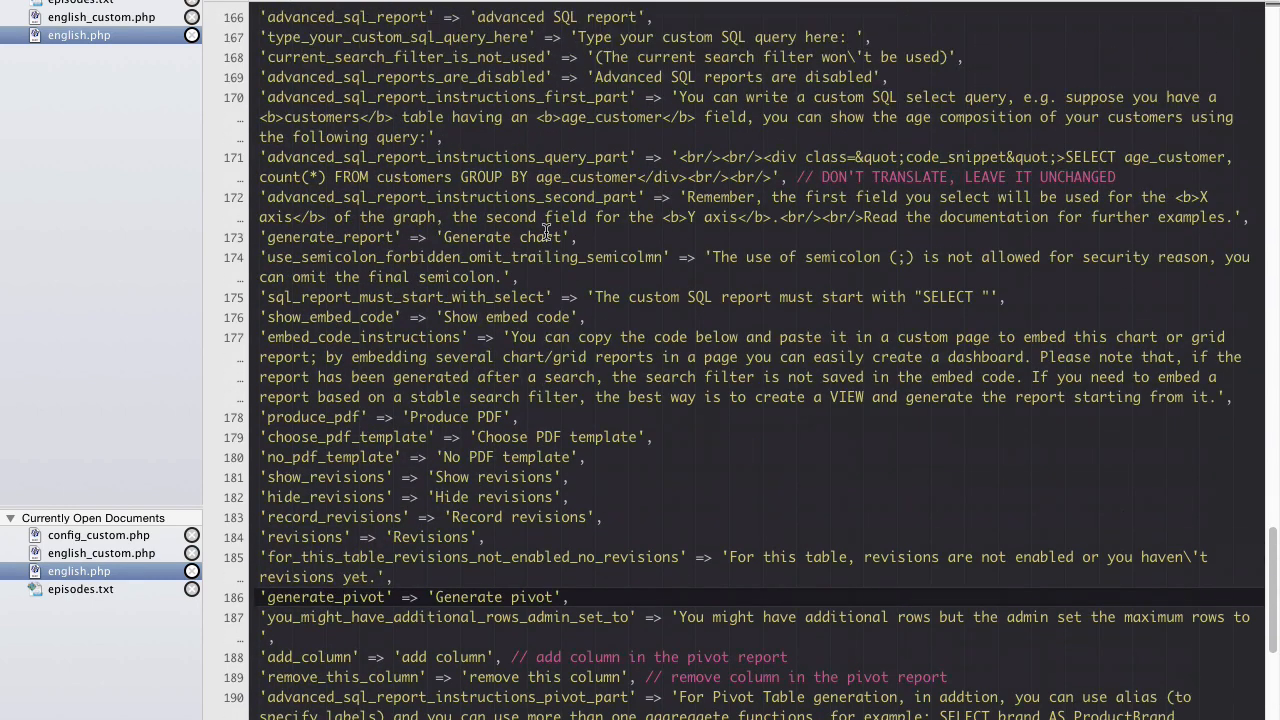
pyautogui.scroll(12, 546, 231)
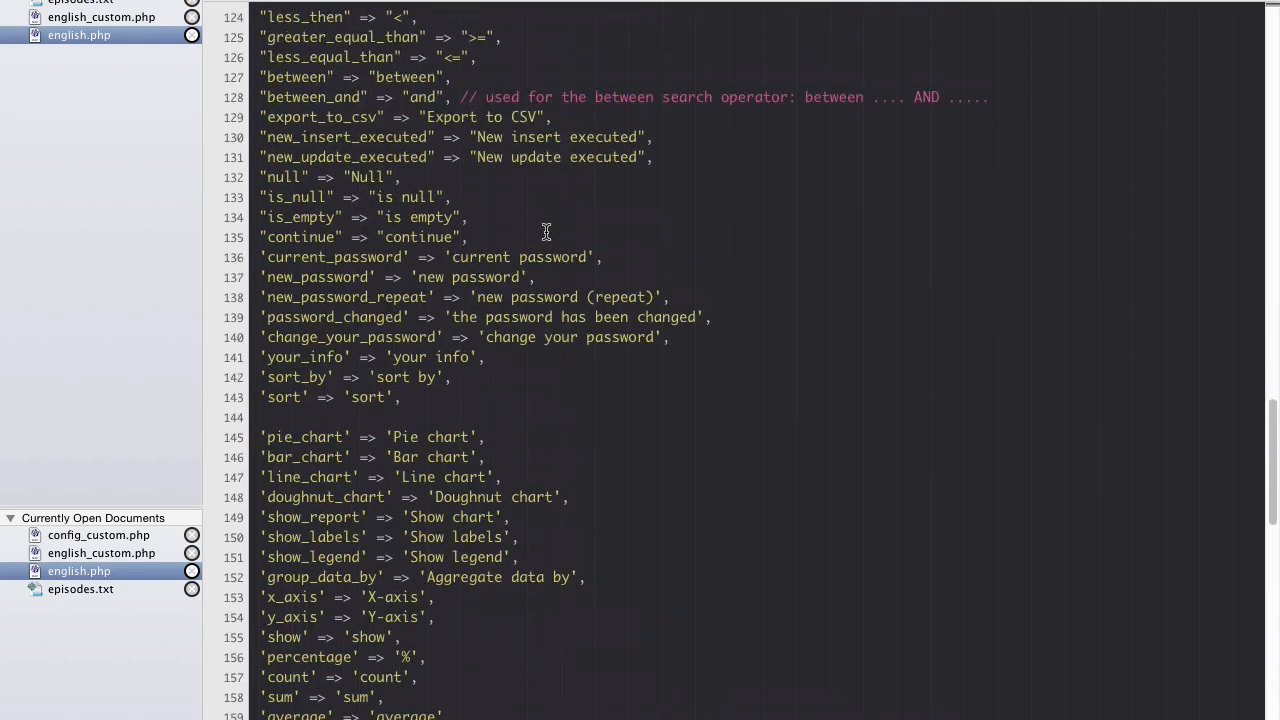
pyautogui.scroll(20, 546, 231)
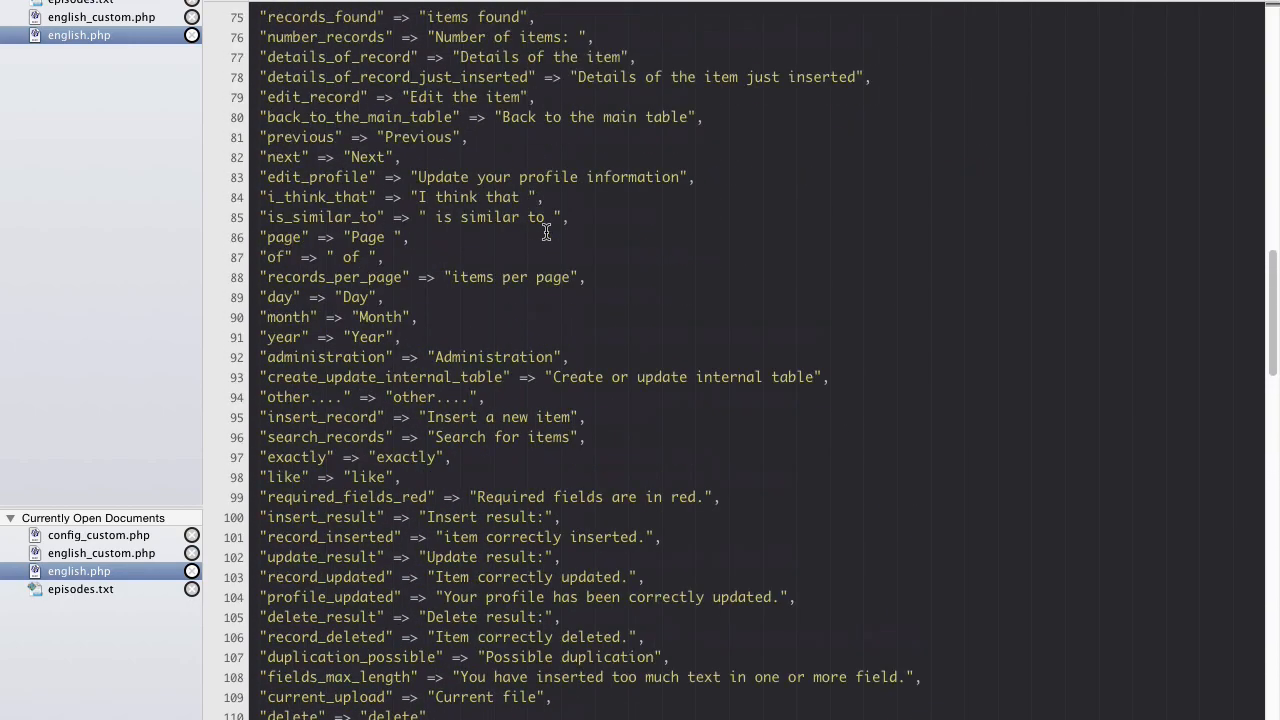
pyautogui.scroll(5, 546, 231)
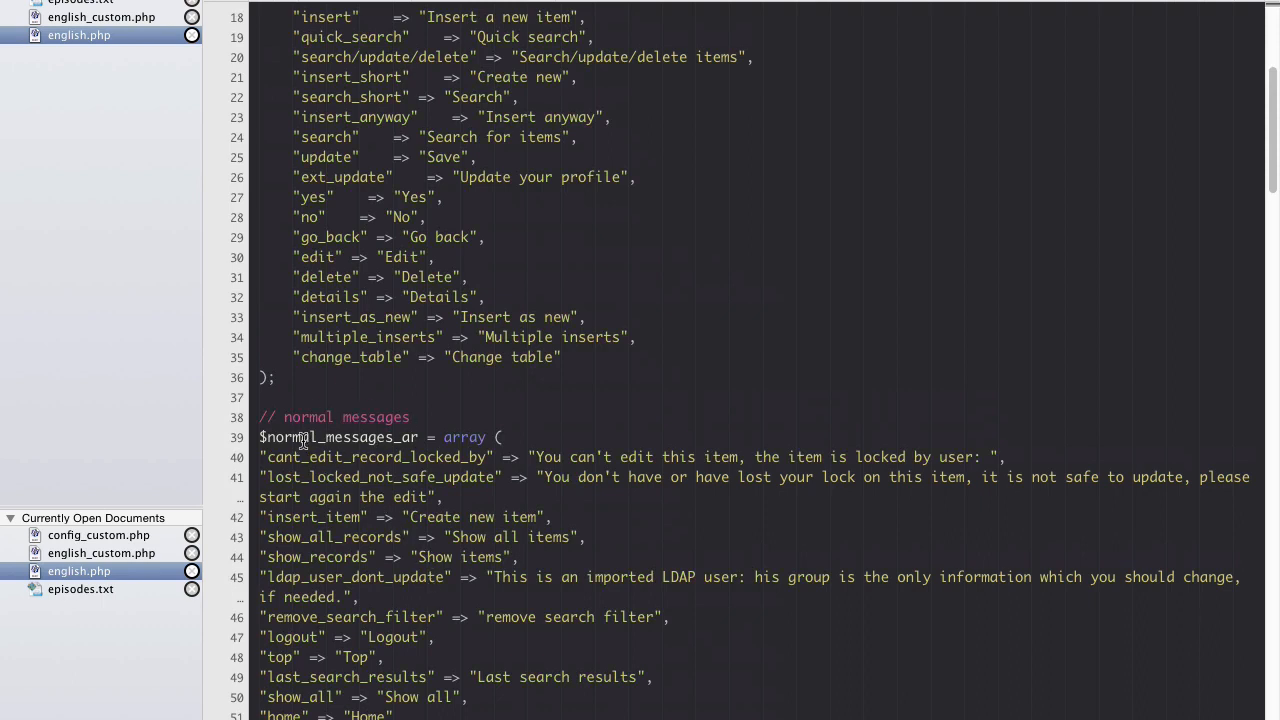
pyautogui.doubleClick(339, 437)
pyautogui.press('super+c')
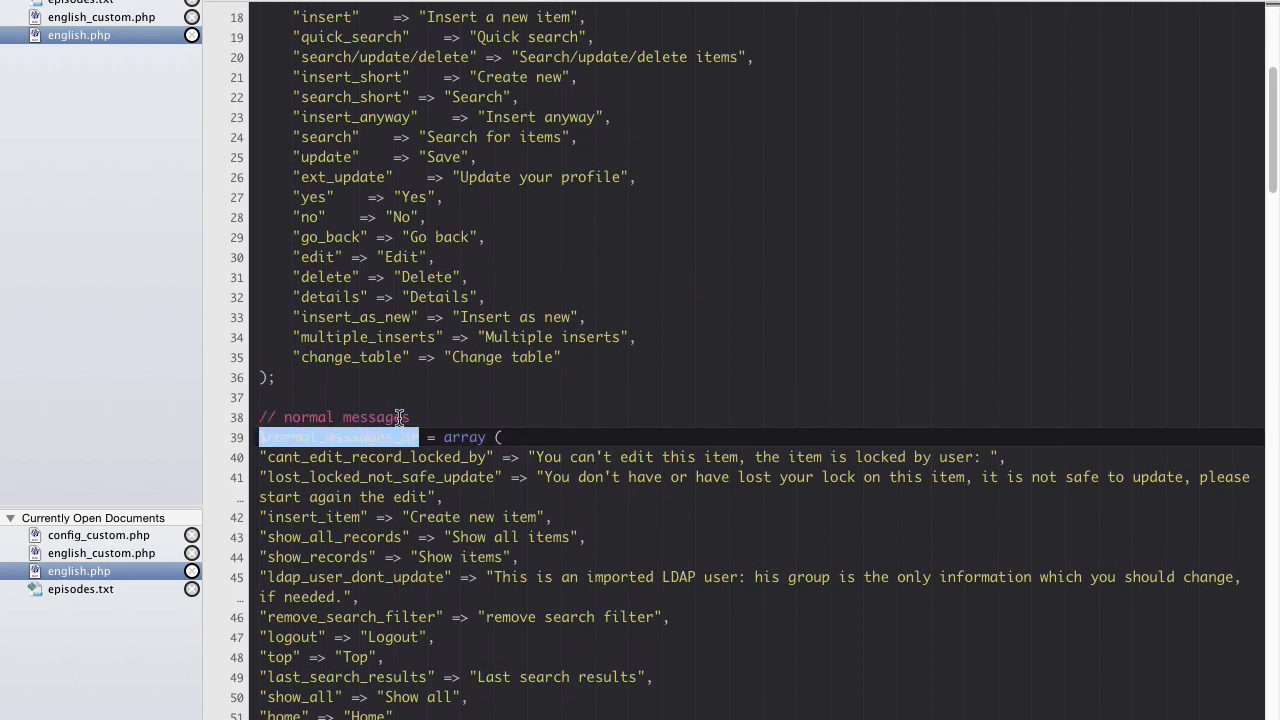
# Start a new line at the end of english_custom.php with the copied variable name and an opening bracket: $normal_messages_ar[.
pyautogui.click(143, 20)
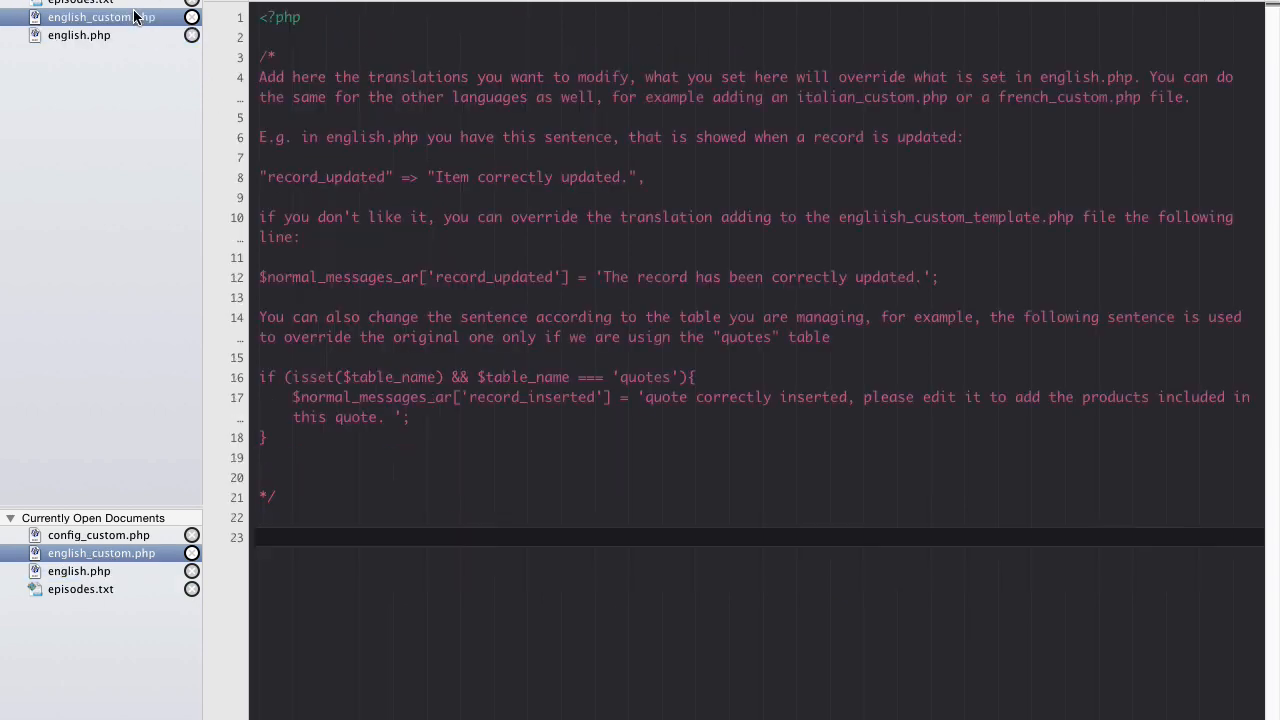
pyautogui.press('Return')
pyautogui.write('$')
pyautogui.press('super+v')
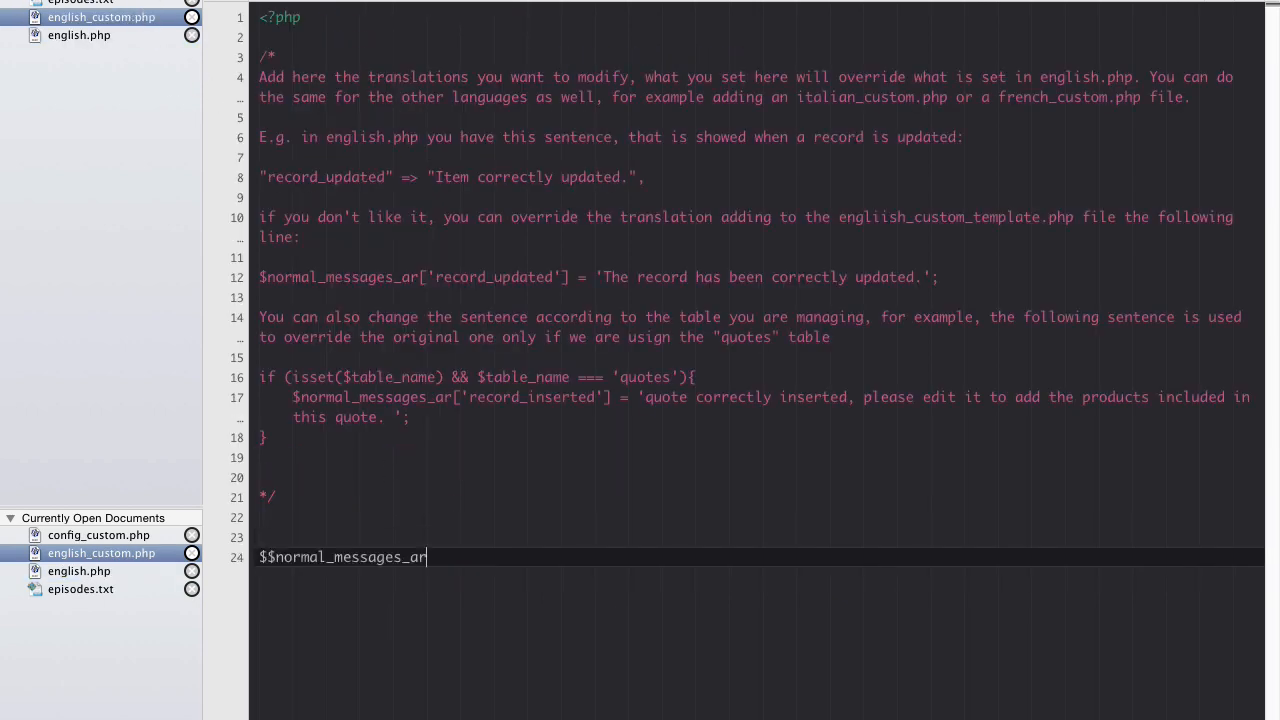
pyautogui.press('super+z')
pyautogui.press('super+z')
pyautogui.press('super+v')
pyautogui.write('[')
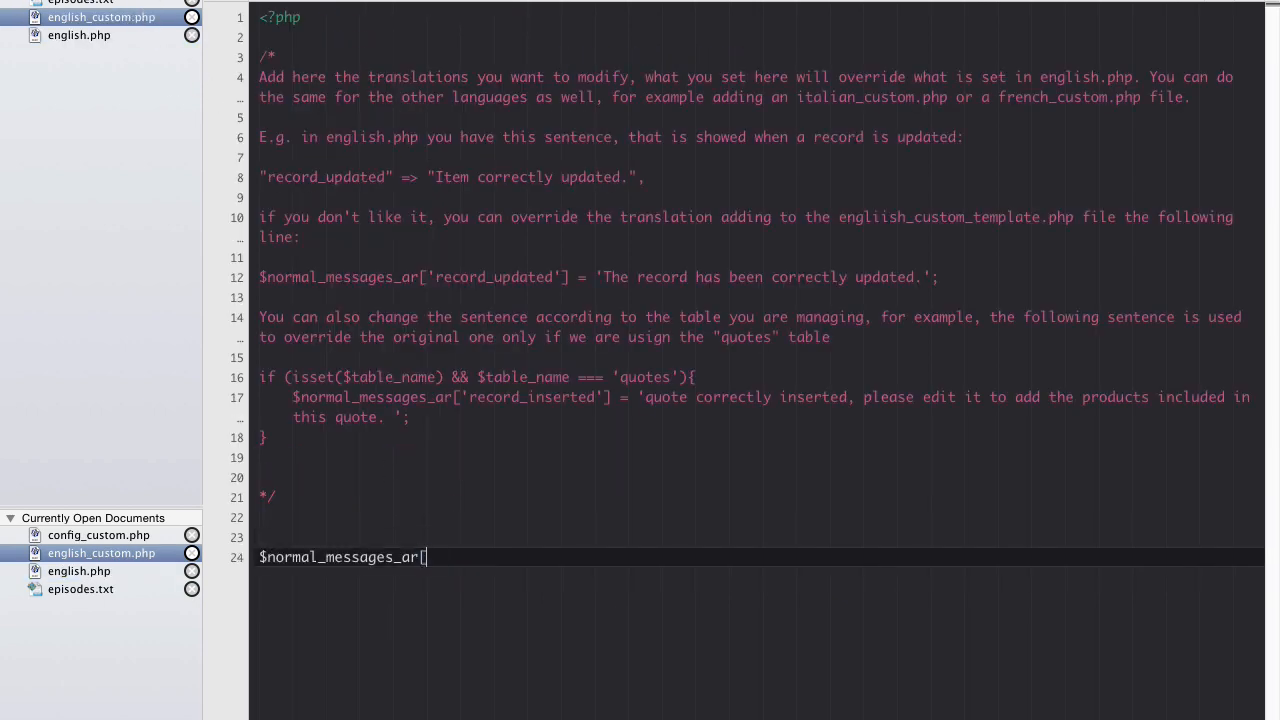
# Complete the override line with the key 'generate_pivot' and the value 'Generate pivot for this table', ending in a semicolon.
pyautogui.write("'generate_pivot")
pyautogui.press('Right')
pyautogui.press('Right')
pyautogui.write("= '")
pyautogui.write('Gene')
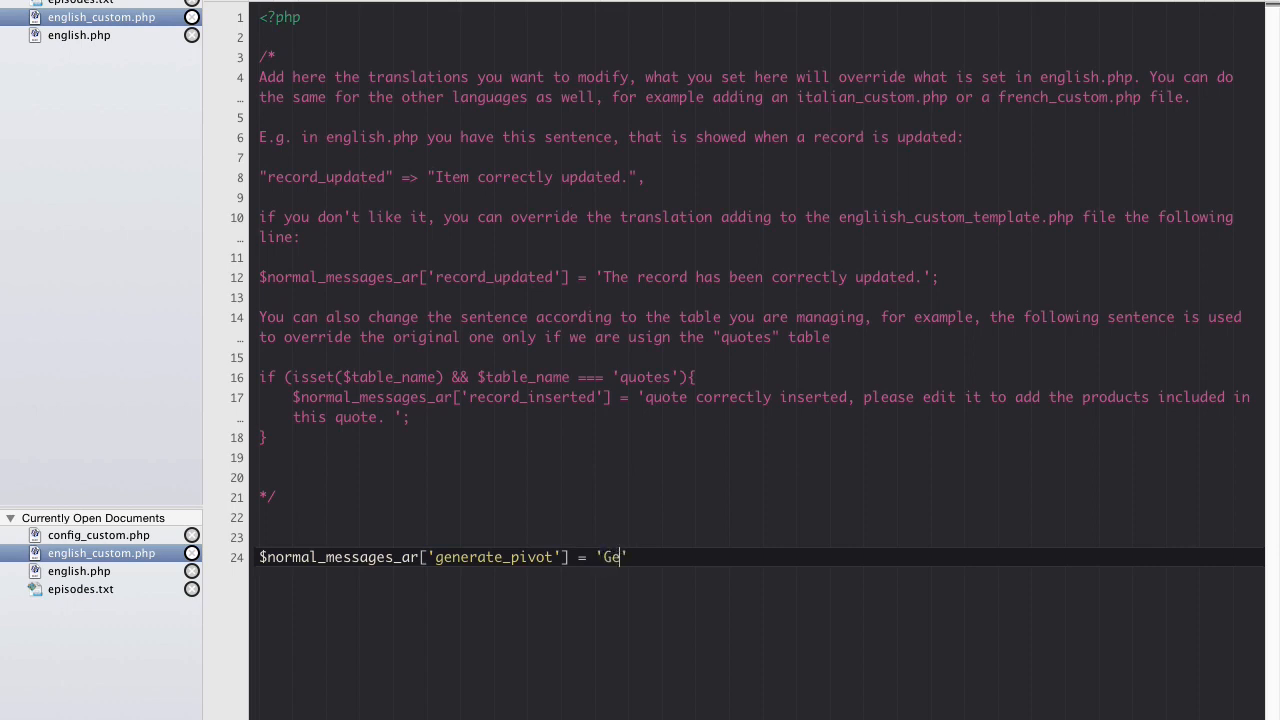
pyautogui.write('rate pivot for')
pyautogui.write(' this tabl')
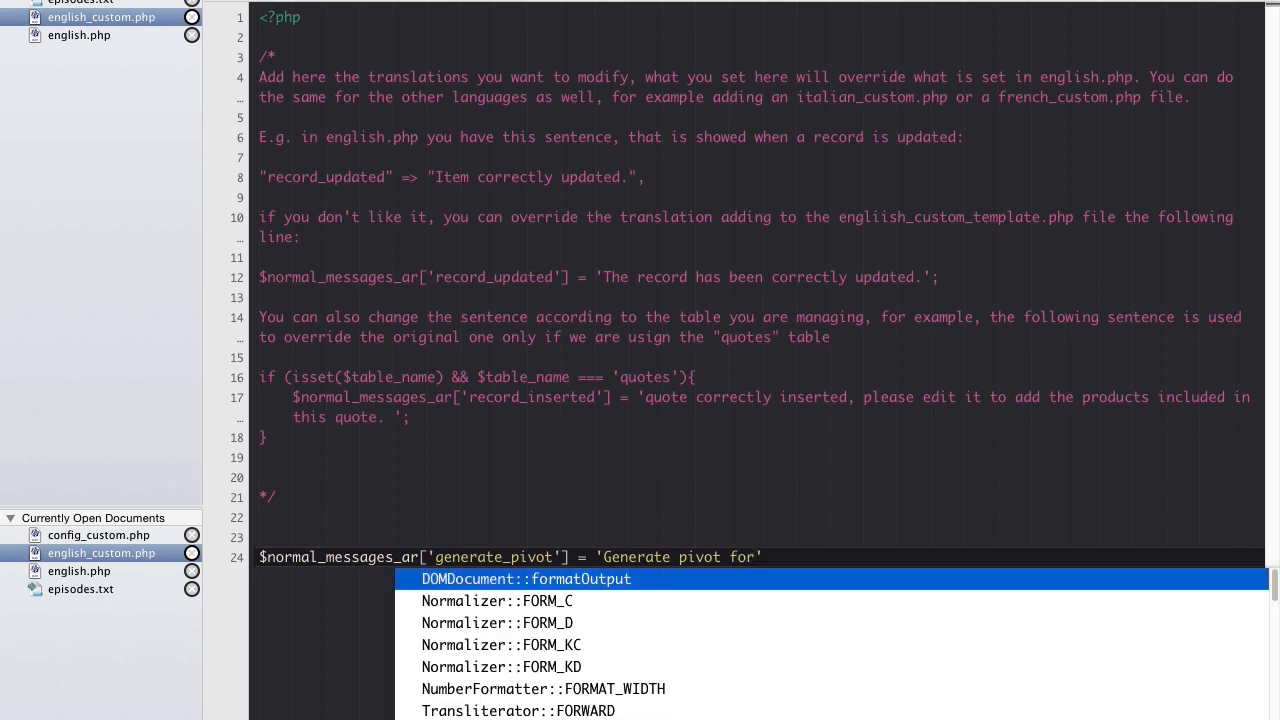
pyautogui.write('e')
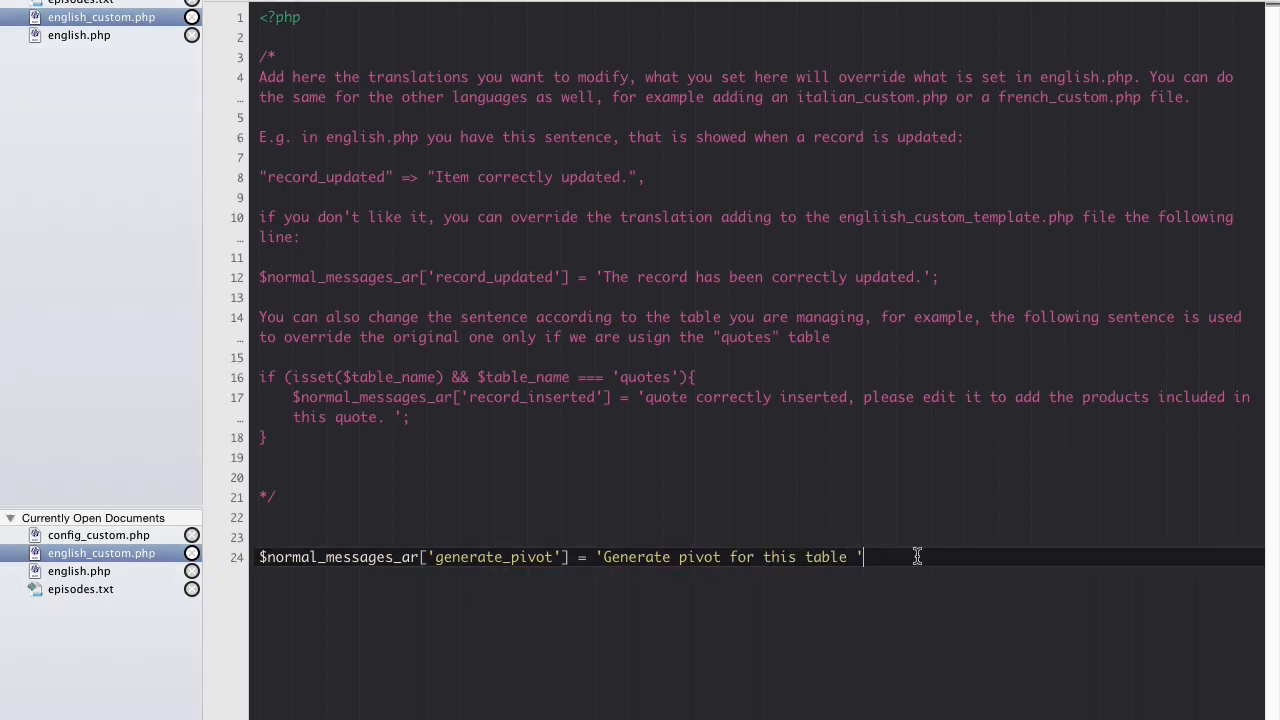
pyautogui.press('BackSpace')
pyautogui.press('End')
pyautogui.write(';')
# Review the original message arrays in english.php and return to english_custom.php.
pyautogui.click(115, 35)
pyautogui.click(503, 376)
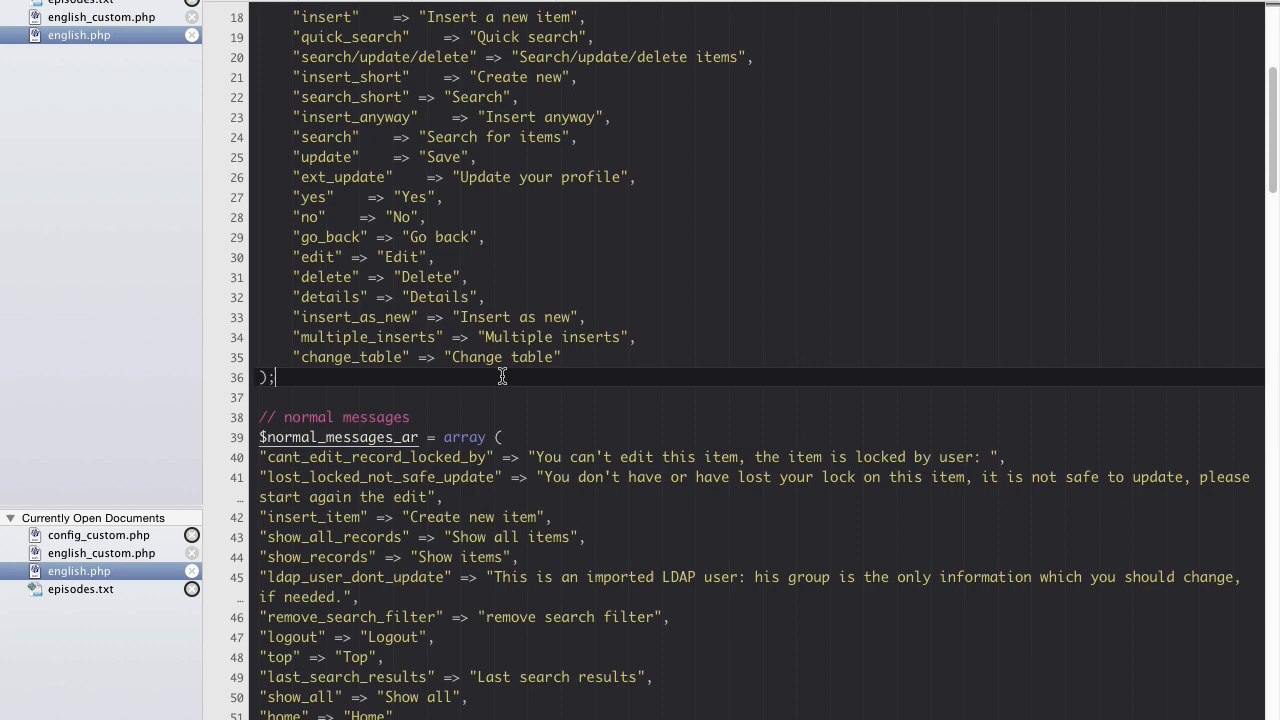
pyautogui.click(120, 18)
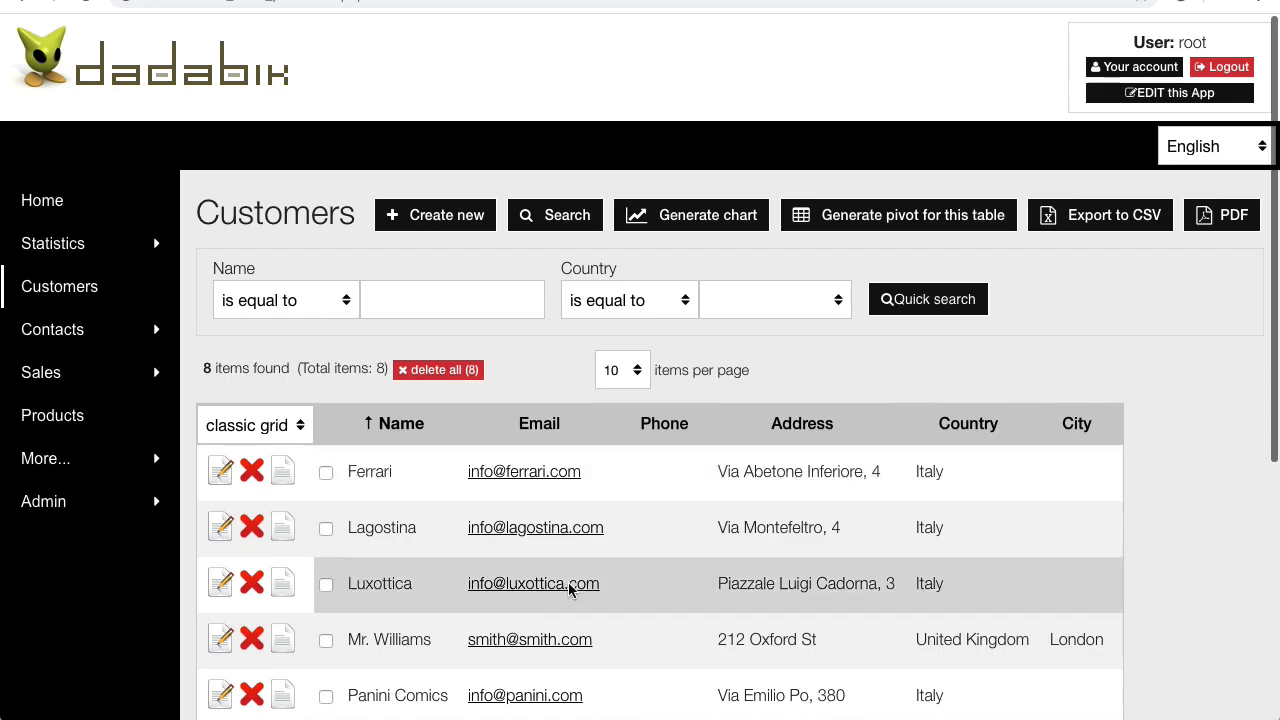
# Switch back to the text editor and create a new text document named japanese.php in the languages folder.
pyautogui.press('super+Tab')
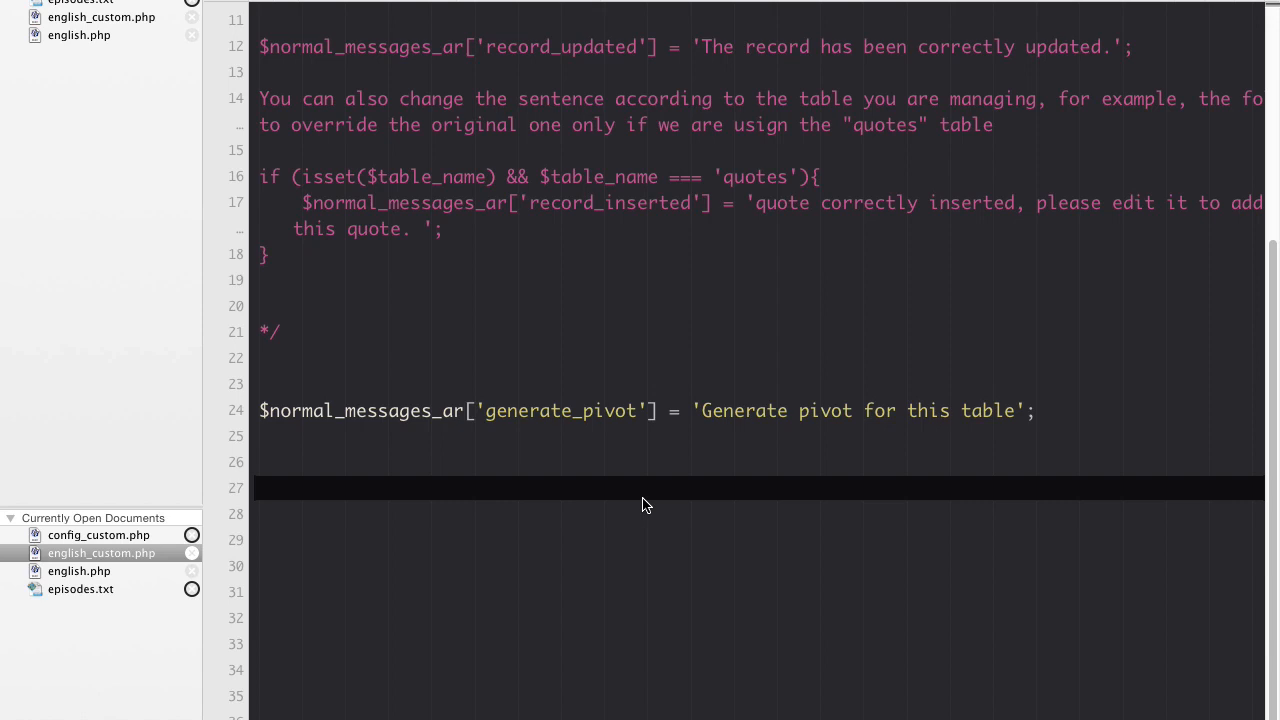
pyautogui.click(90, 153)
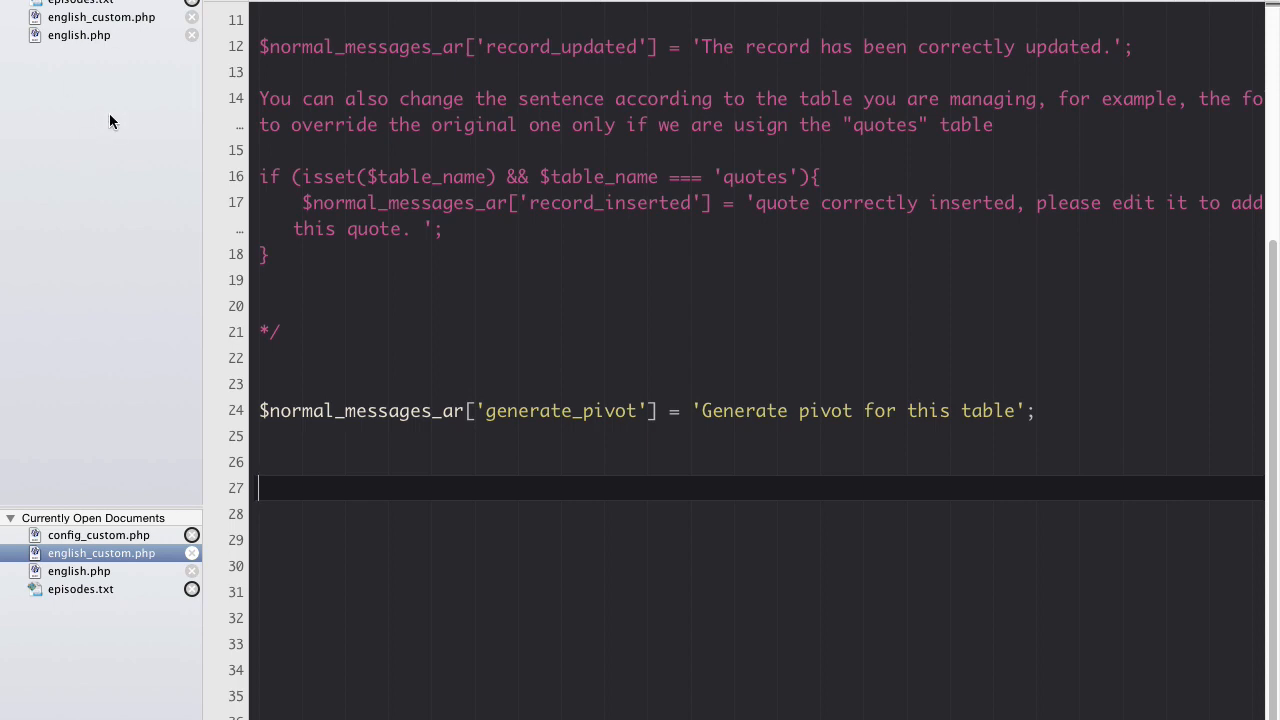
pyautogui.rightClick(110, 120)
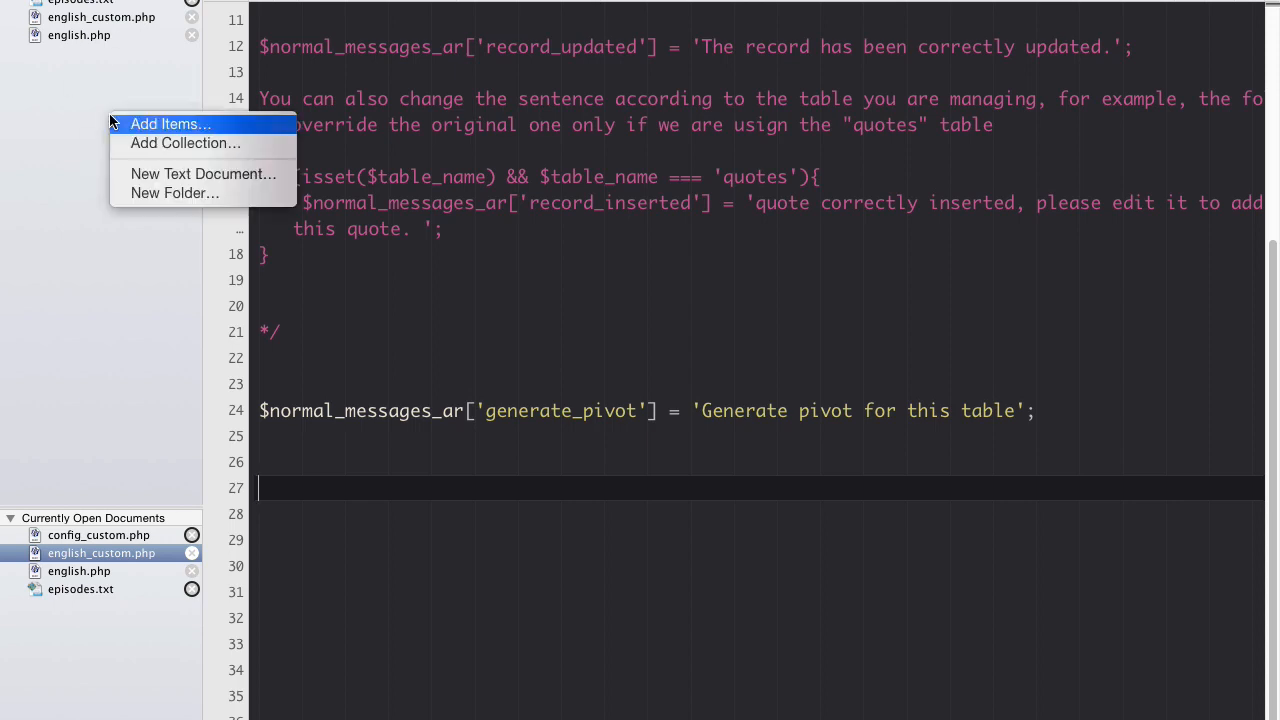
pyautogui.click(245, 175)
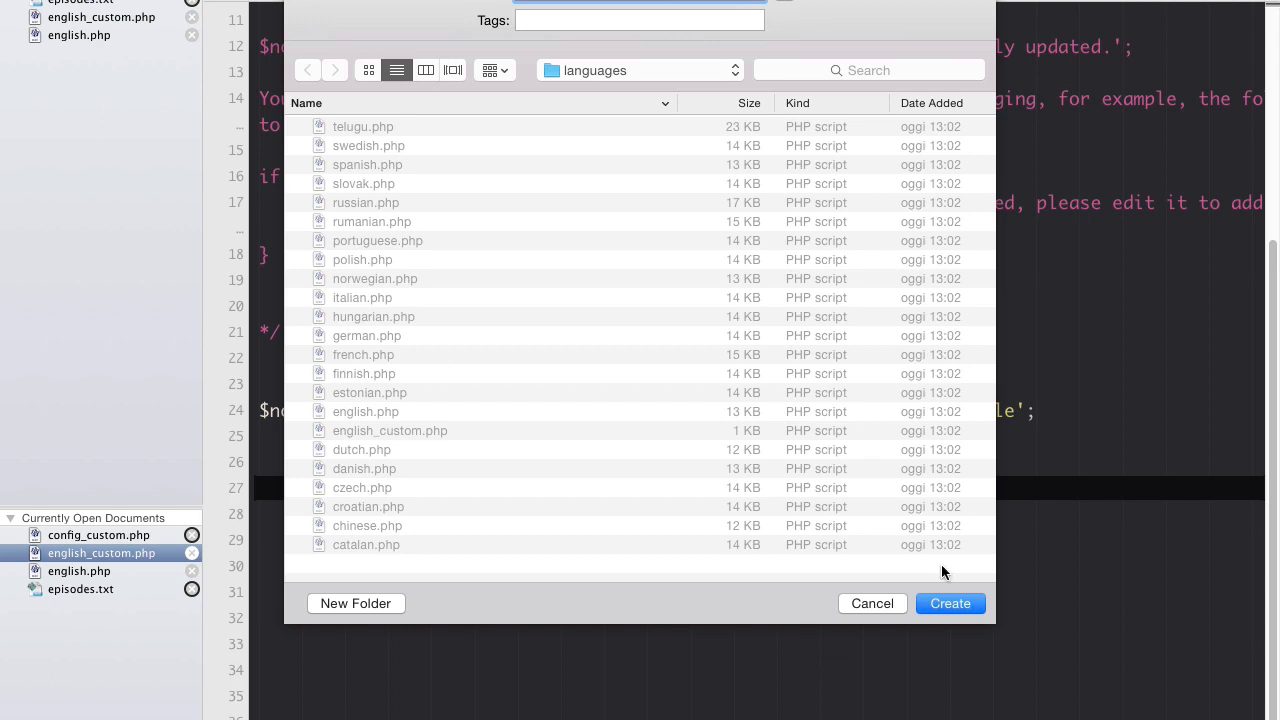
pyautogui.click(947, 602)
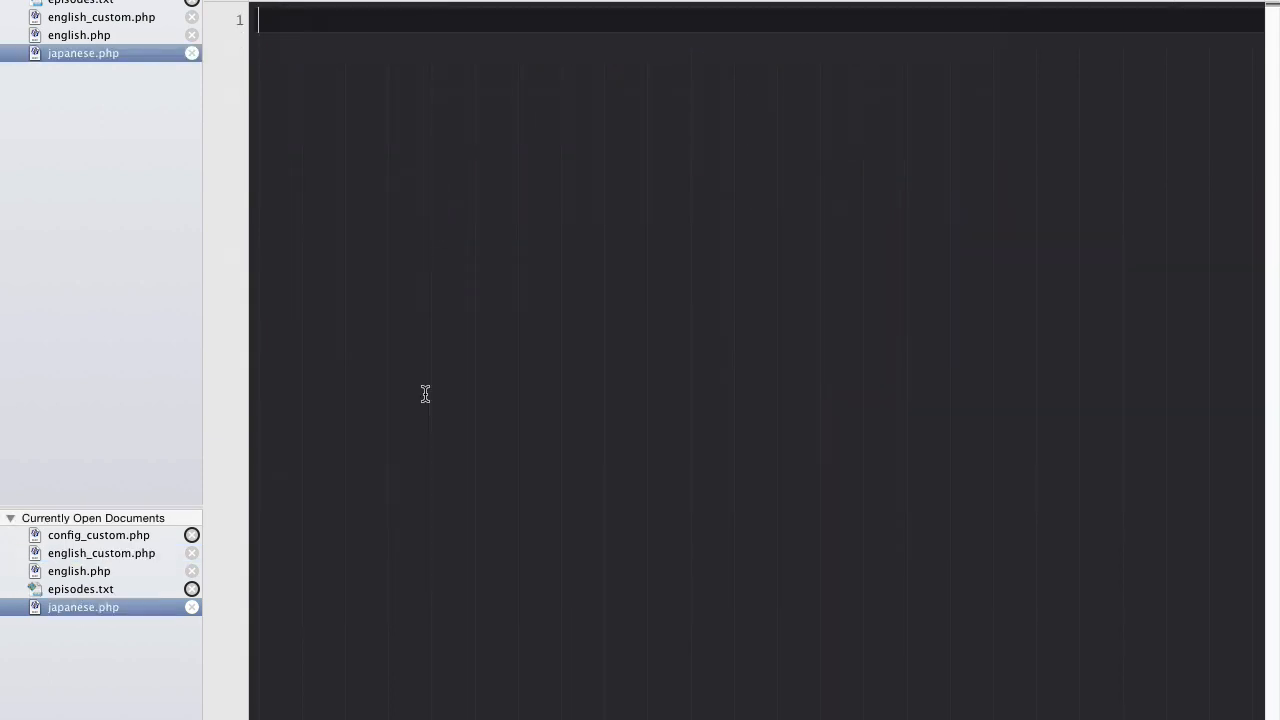
# Copy the entire contents of english.php into japanese.php and save the file.
pyautogui.click(90, 36)
pyautogui.press('super+a')
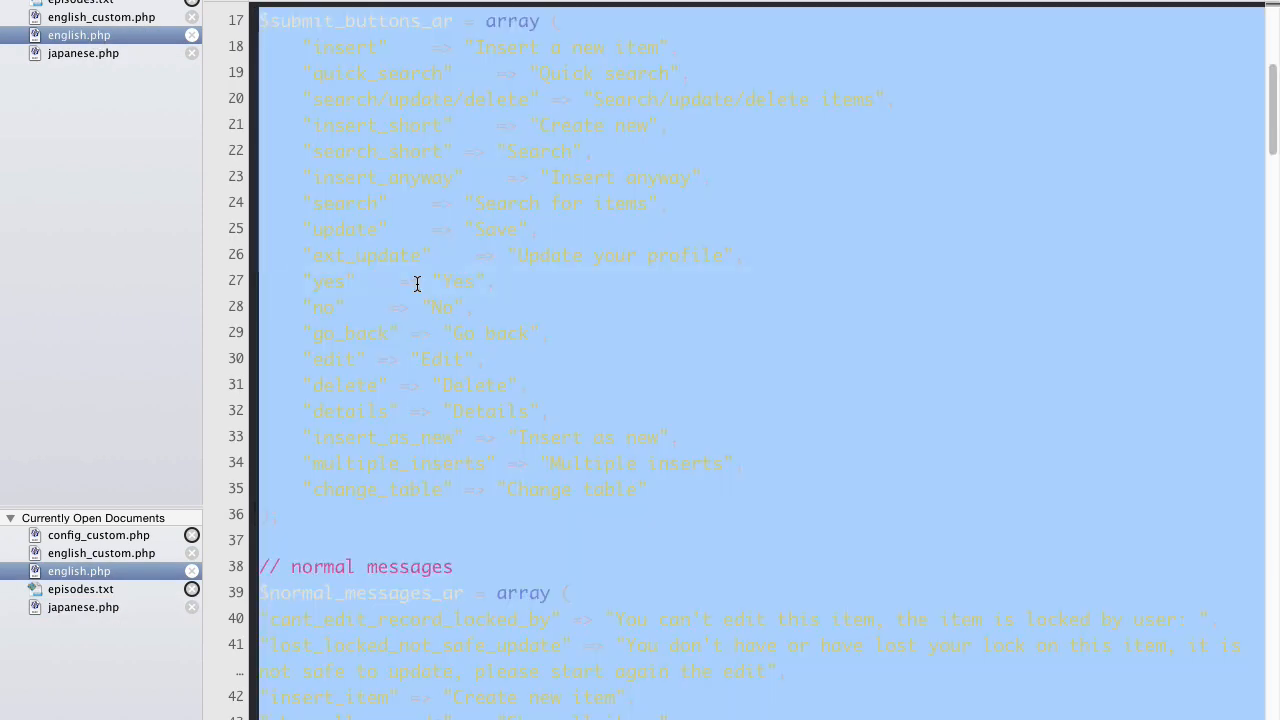
pyautogui.click(110, 54)
pyautogui.press('super+v')
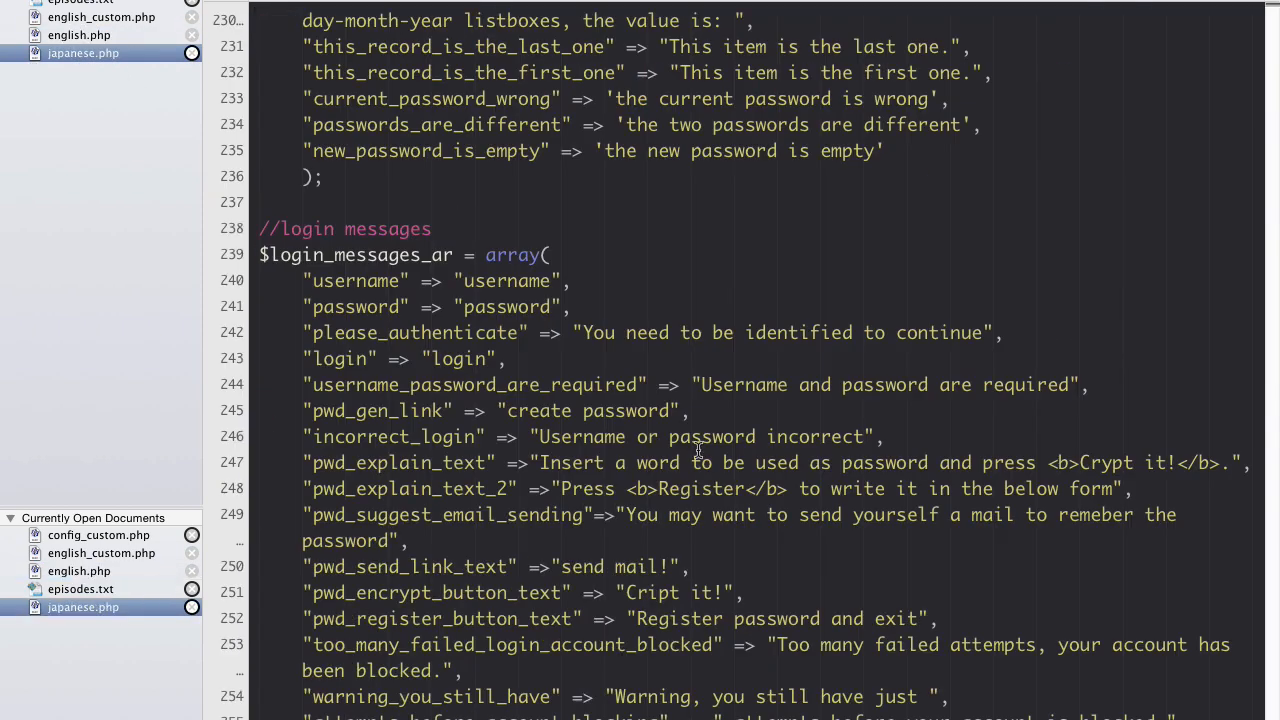
pyautogui.scroll(20, 698, 450)
pyautogui.scroll(-20, 698, 450)
pyautogui.scroll(20, 698, 450)
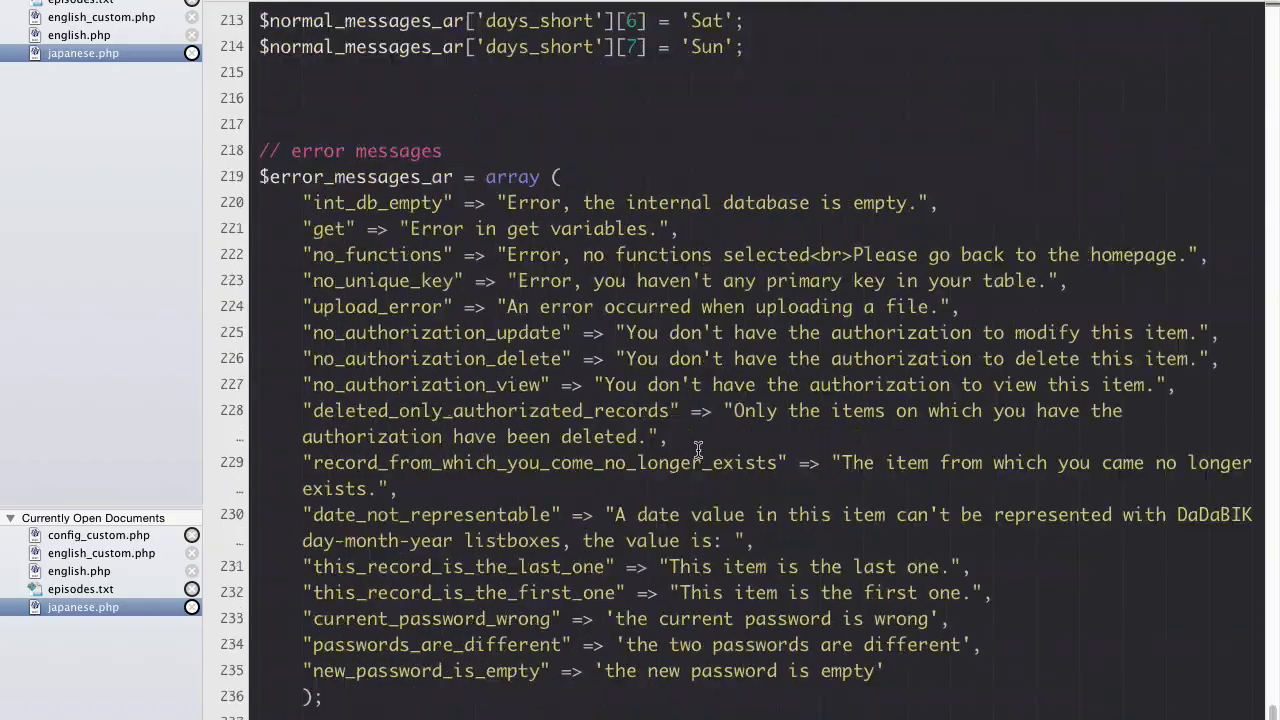
pyautogui.scroll(20, 698, 450)
pyautogui.scroll(-20, 698, 450)
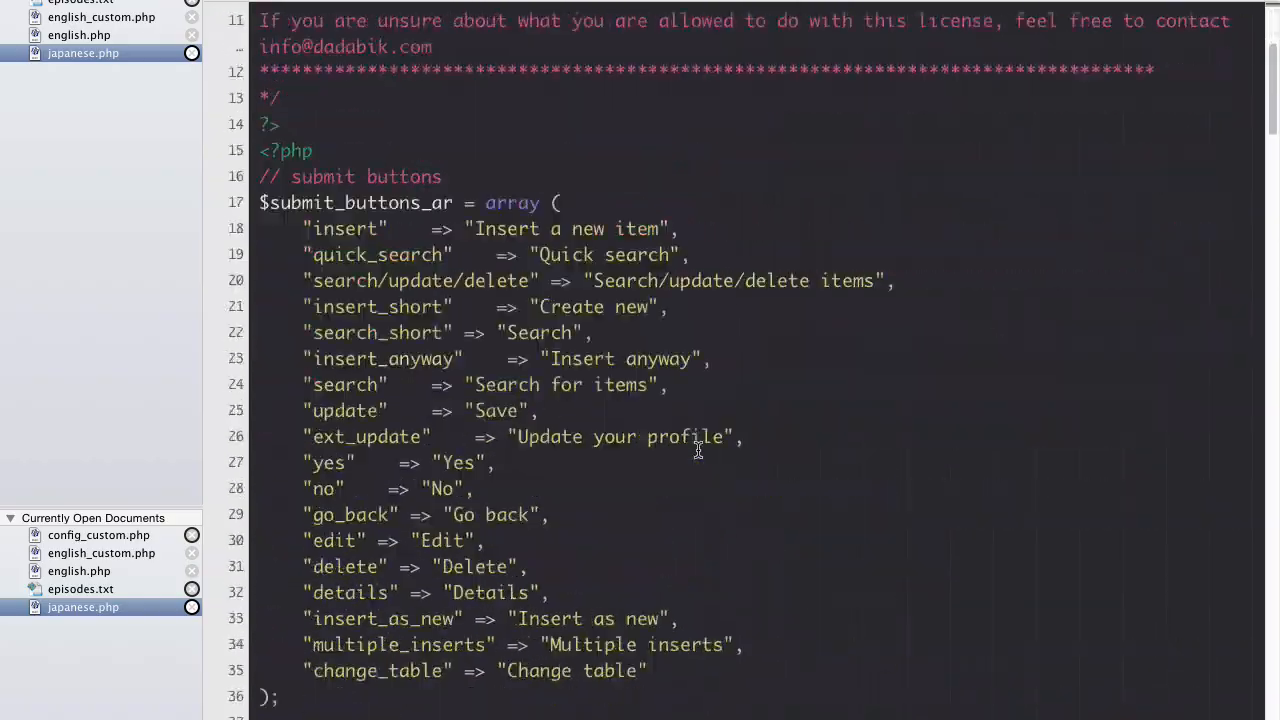
pyautogui.scroll(20, 698, 450)
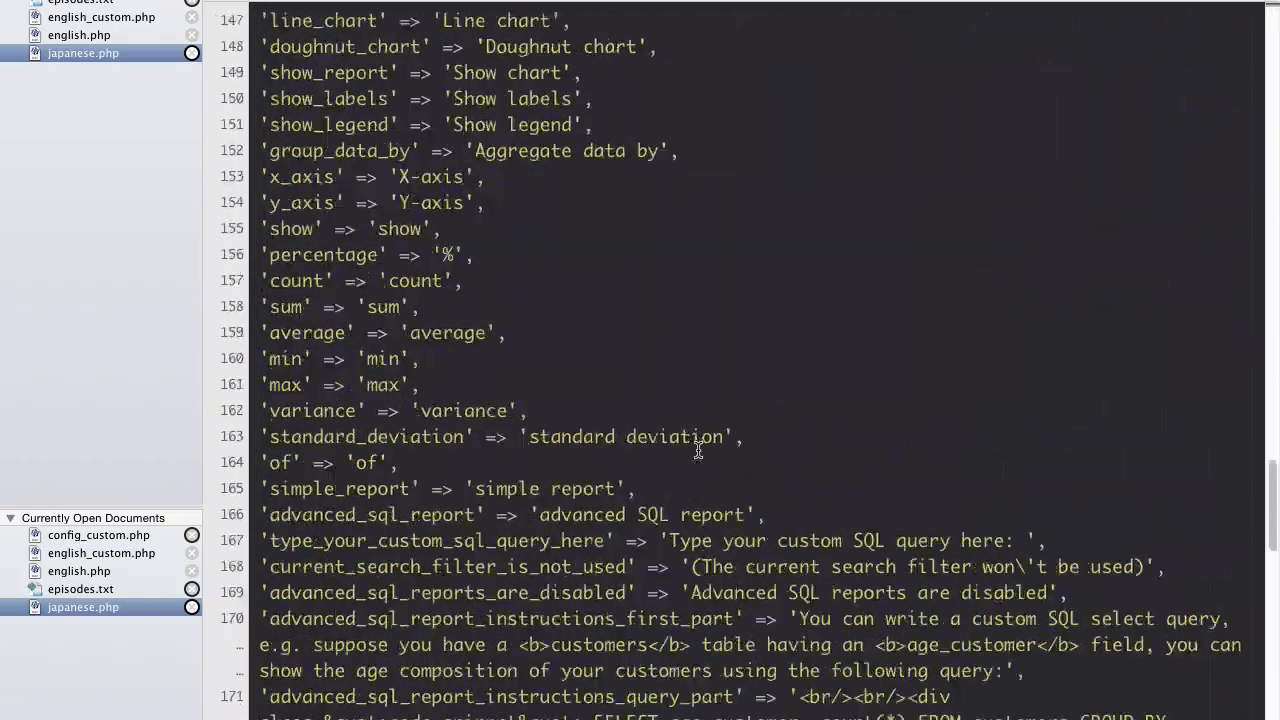
pyautogui.press('super+s')
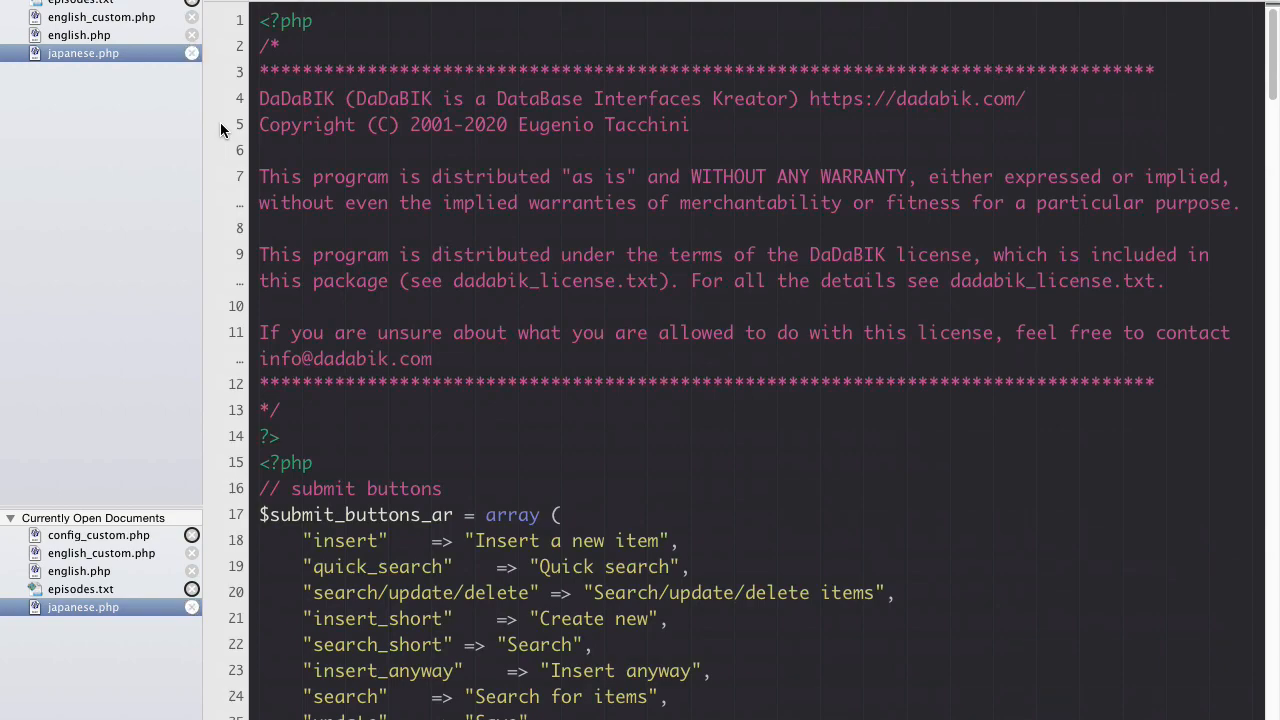
# Search japanese.php for "generate piv" to locate the generate_pivot entry.
pyautogui.scroll(-5, 677, 585)
pyautogui.scroll(-6, 677, 585)
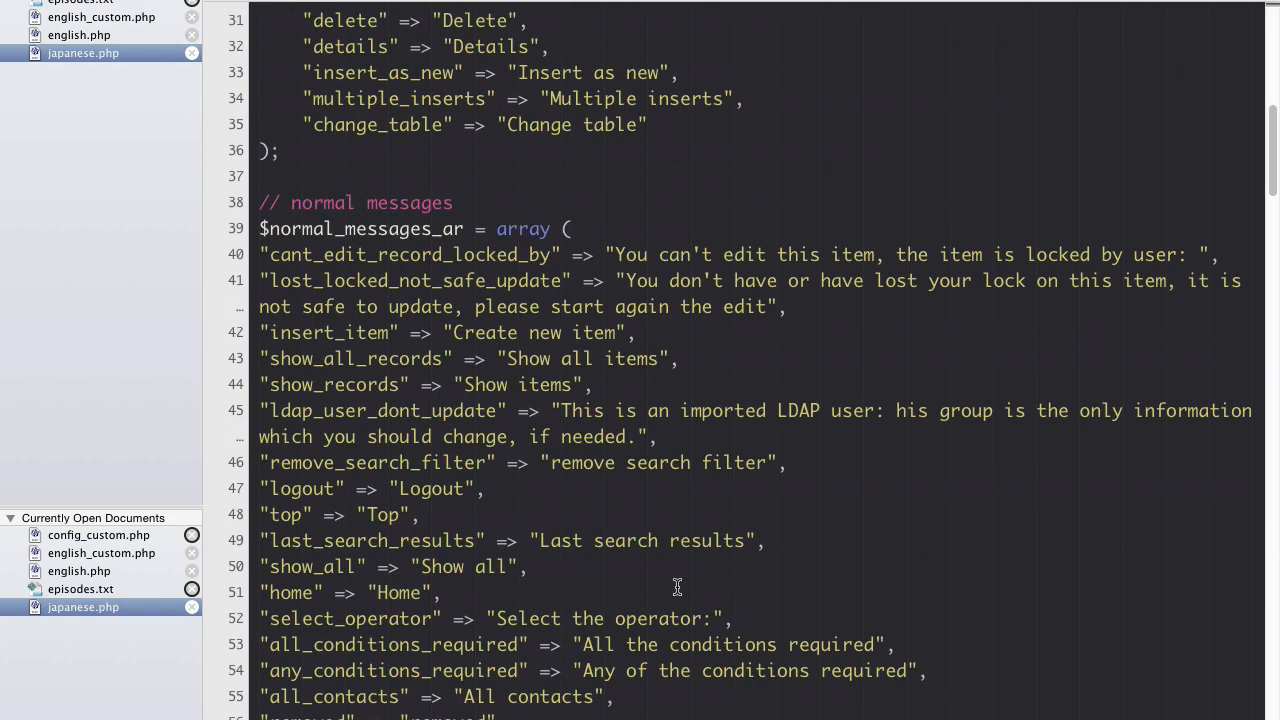
pyautogui.scroll(-7, 677, 587)
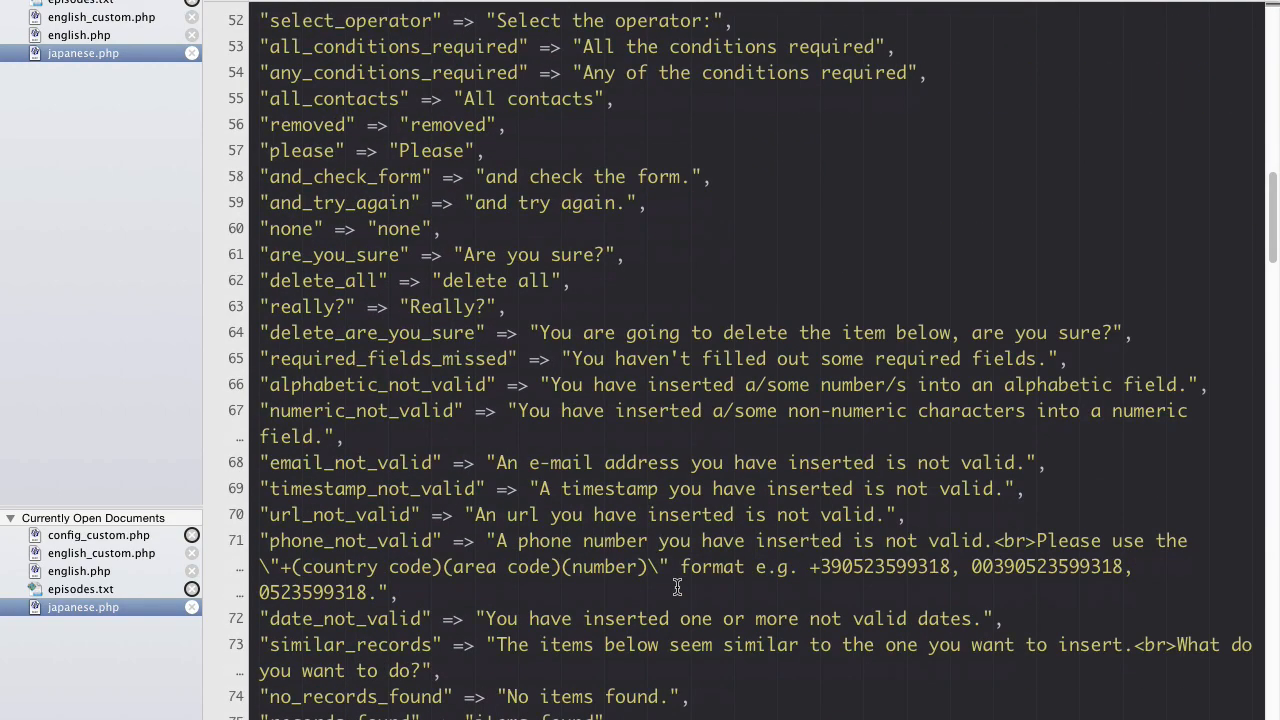
pyautogui.scroll(-15, 677, 587)
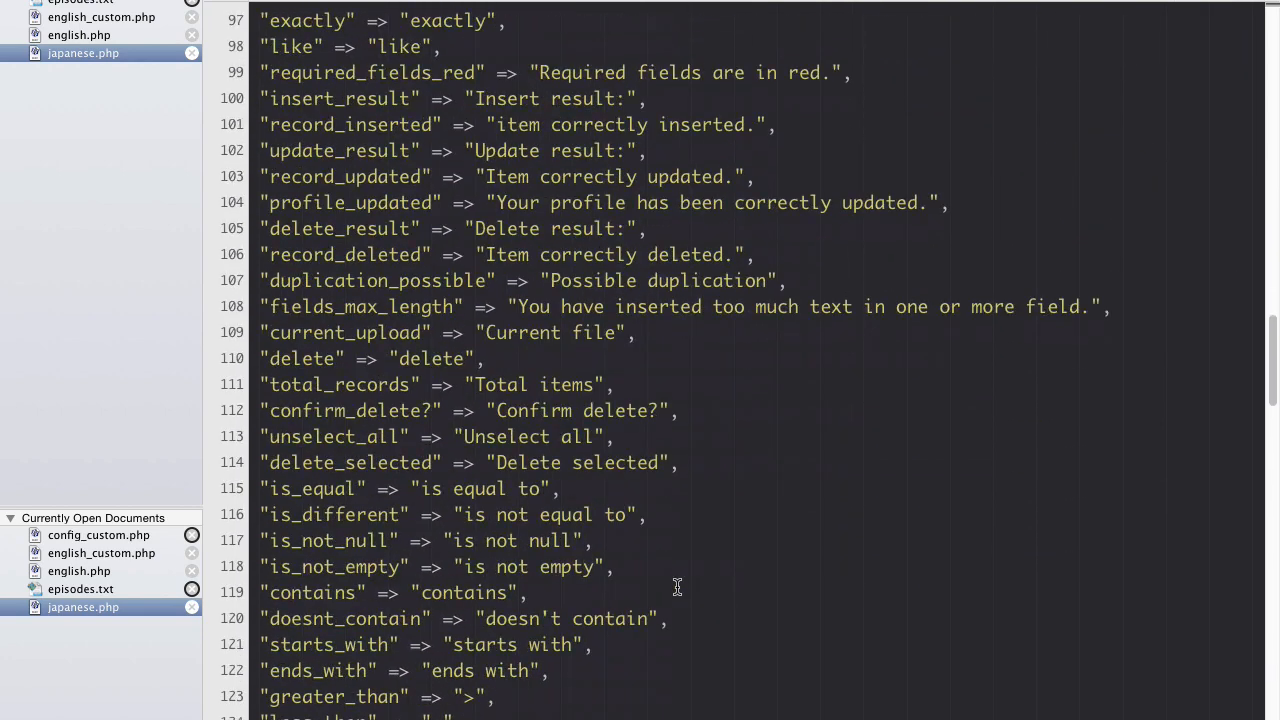
pyautogui.click(683, 518)
pyautogui.press('super+f')
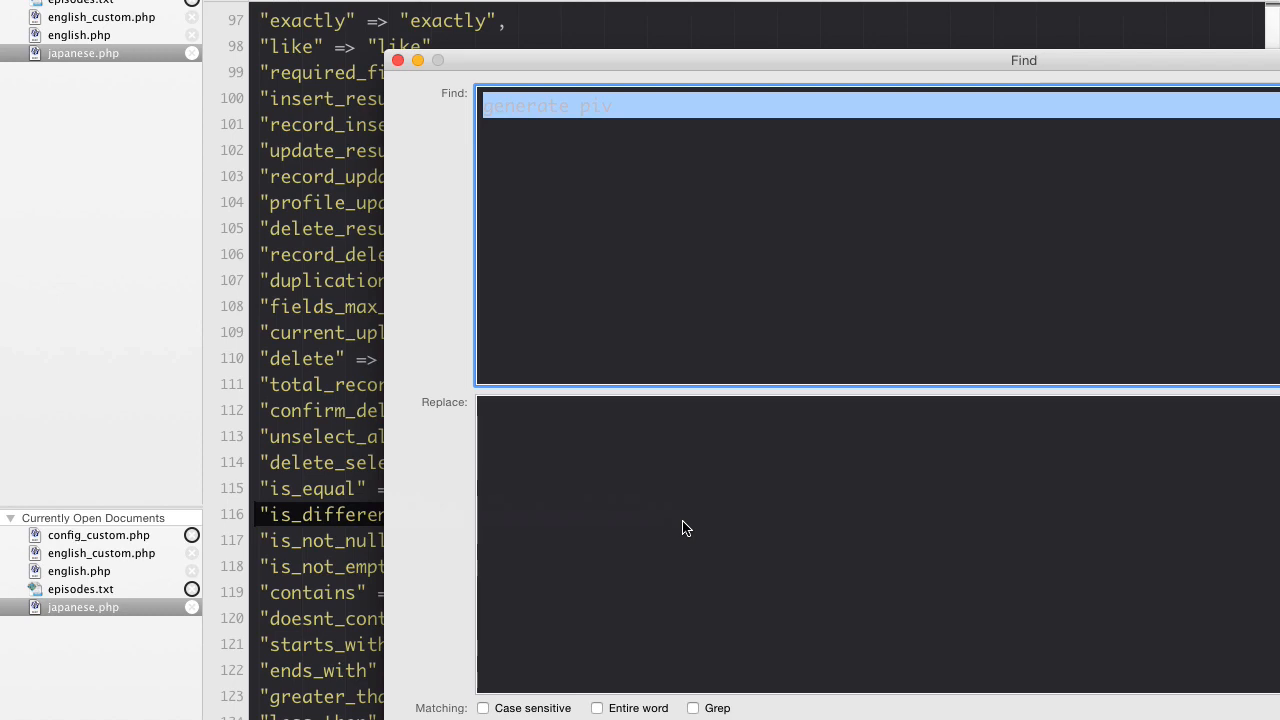
pyautogui.press('Return')
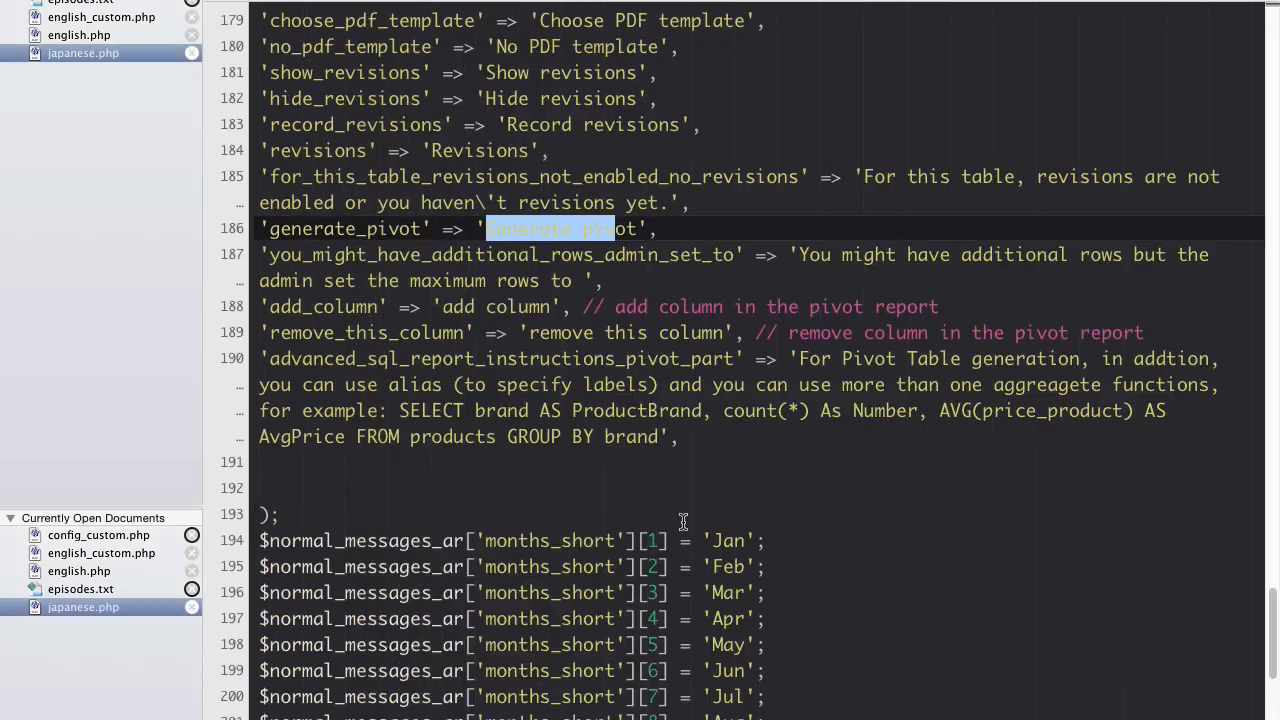
# Replace the value of 'generate_pivot' in japanese.php with 'このテーブルのピボットを生成します' and save the file.
pyautogui.click(563, 358)
pyautogui.doubleClick(542, 228)
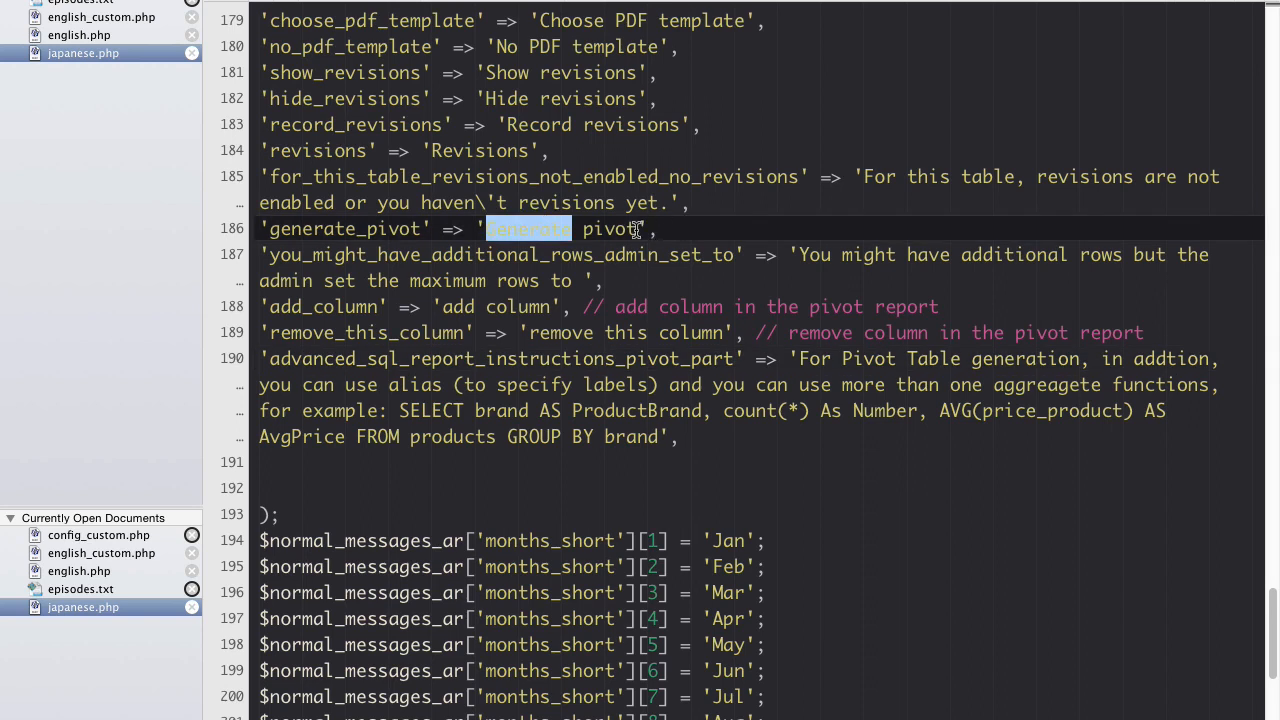
pyautogui.keyDown('shift'); pyautogui.click(638, 228); pyautogui.keyUp('shift')
pyautogui.click(486, 229)
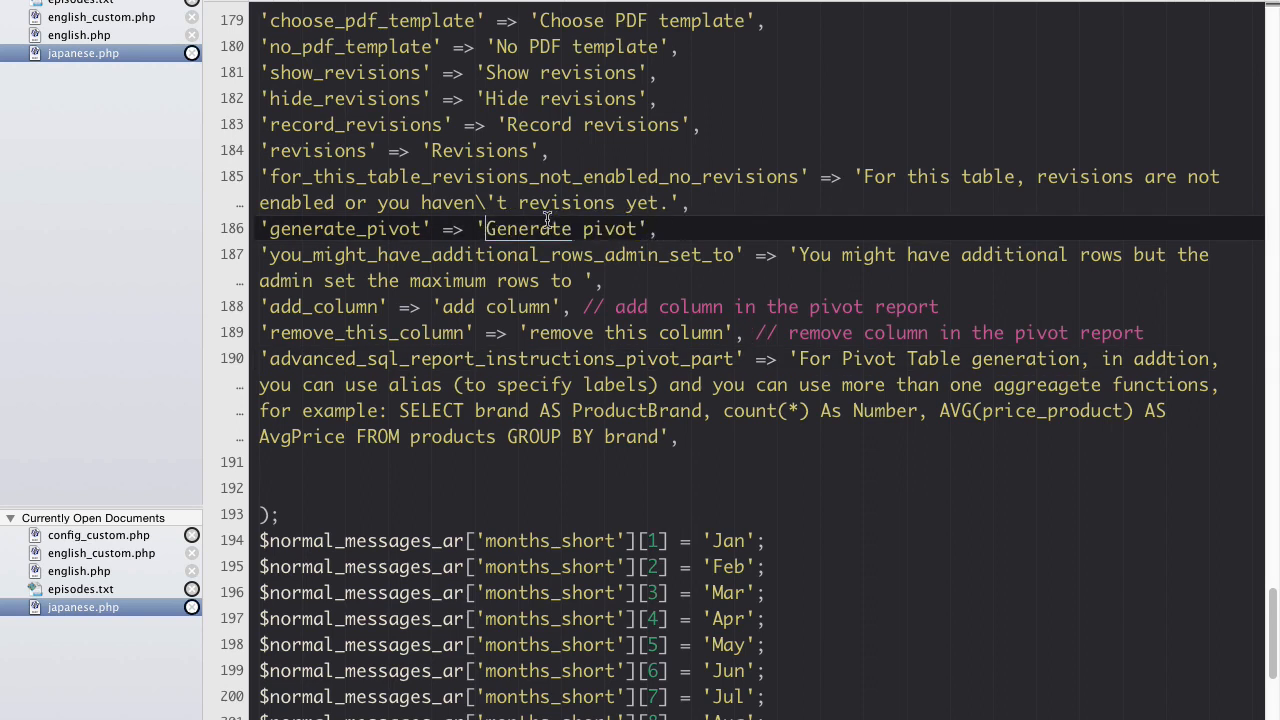
pyautogui.keyDown('shift'); pyautogui.click(640, 229); pyautogui.keyUp('shift')
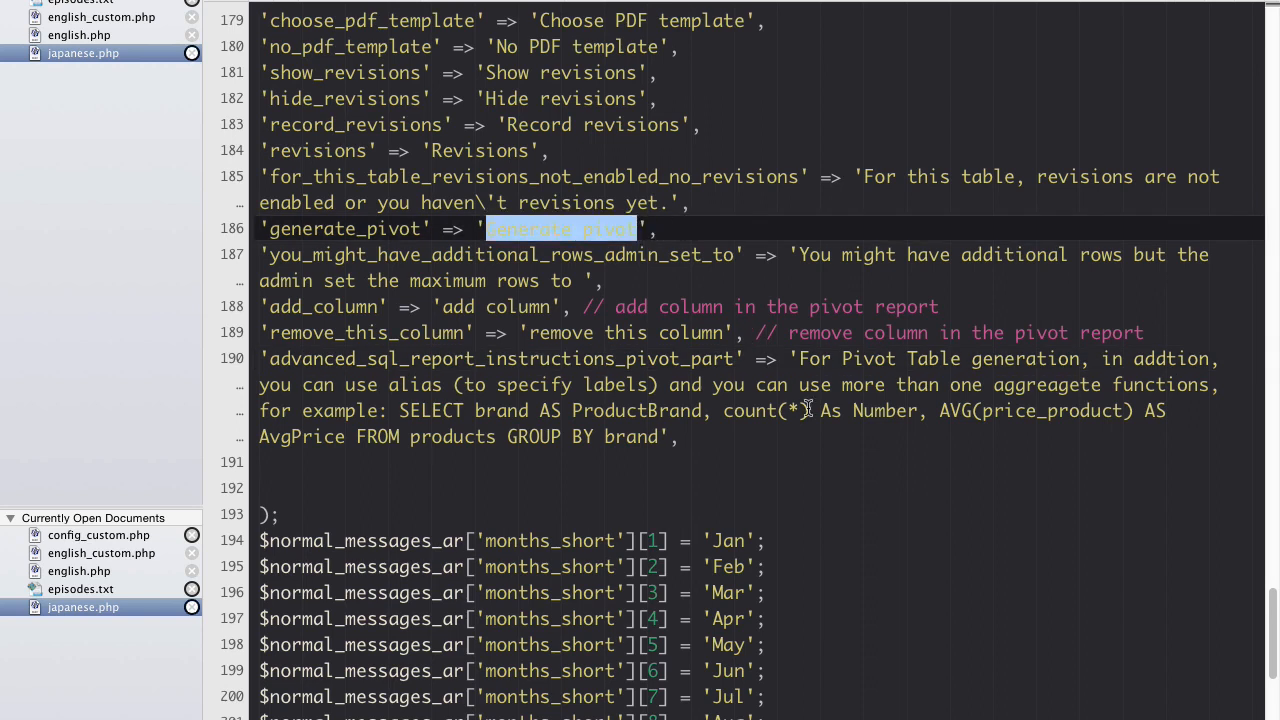
pyautogui.write('このテーブルのピボットを生成します')
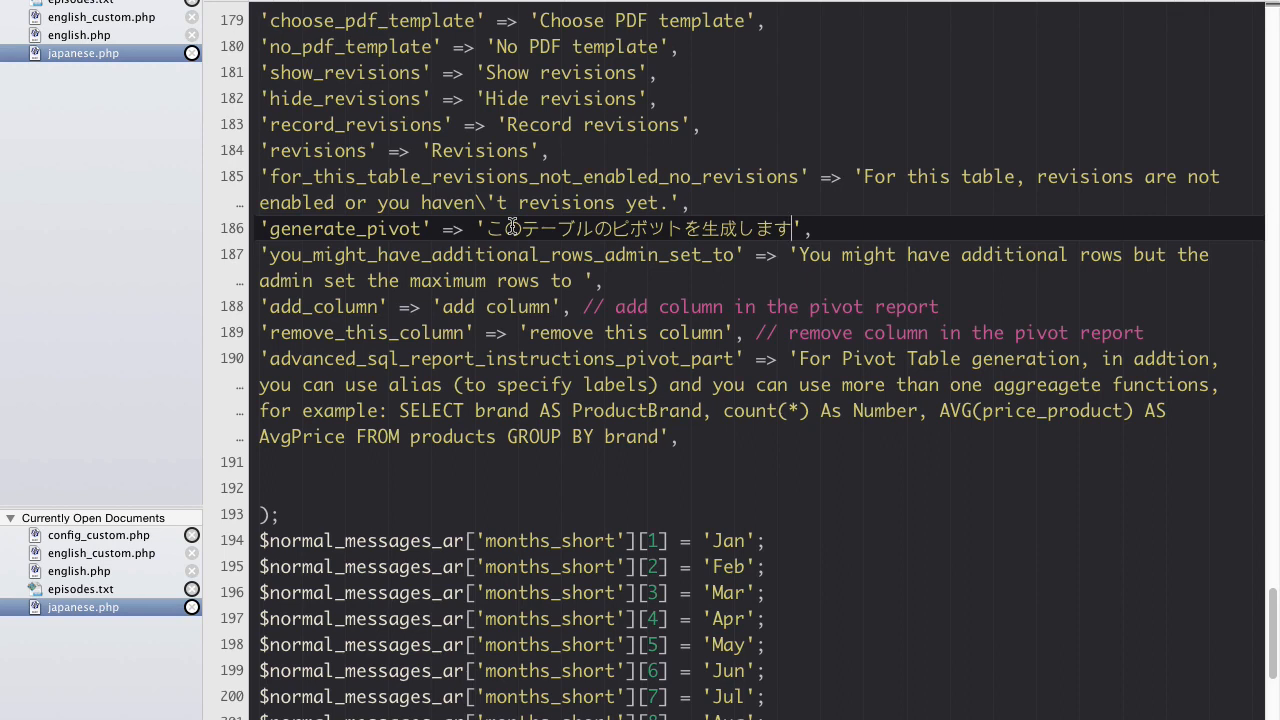
pyautogui.press('super+s')
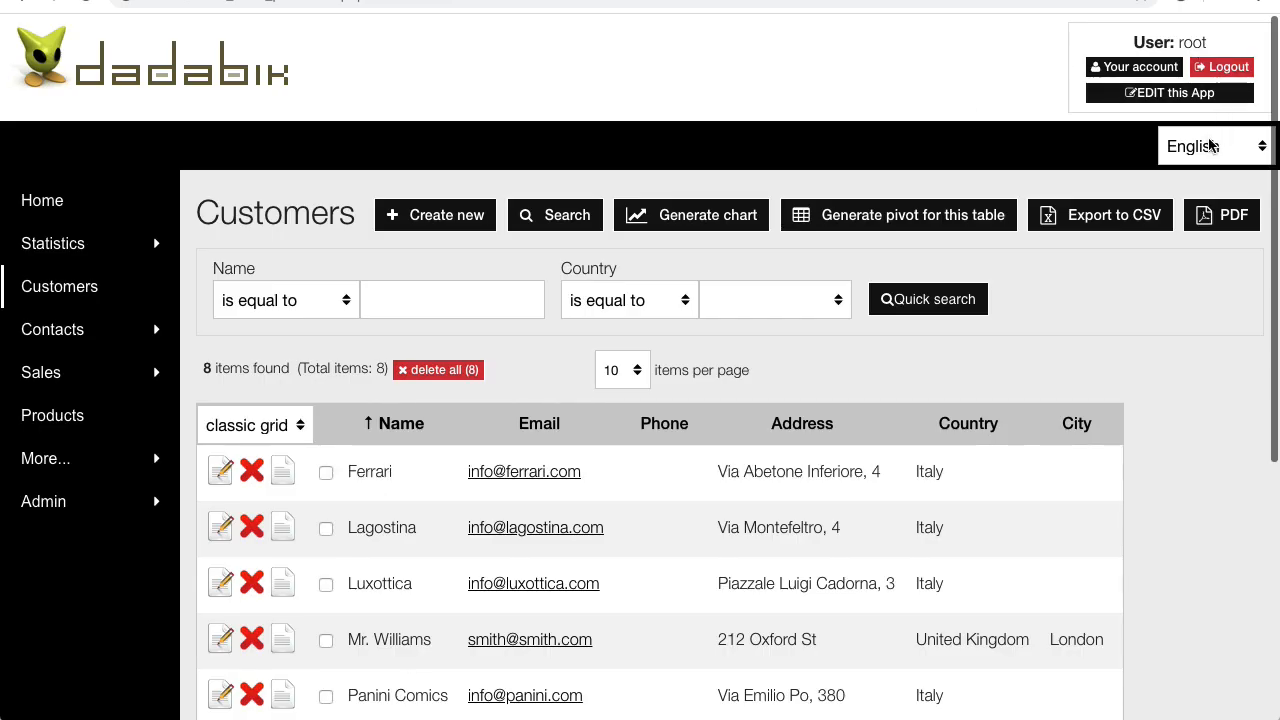
# Check the application's available languages in the browser, and add 'japanese' to the end of $languages_ar in config_custom.php, saving the file.
pyautogui.click(1210, 145)
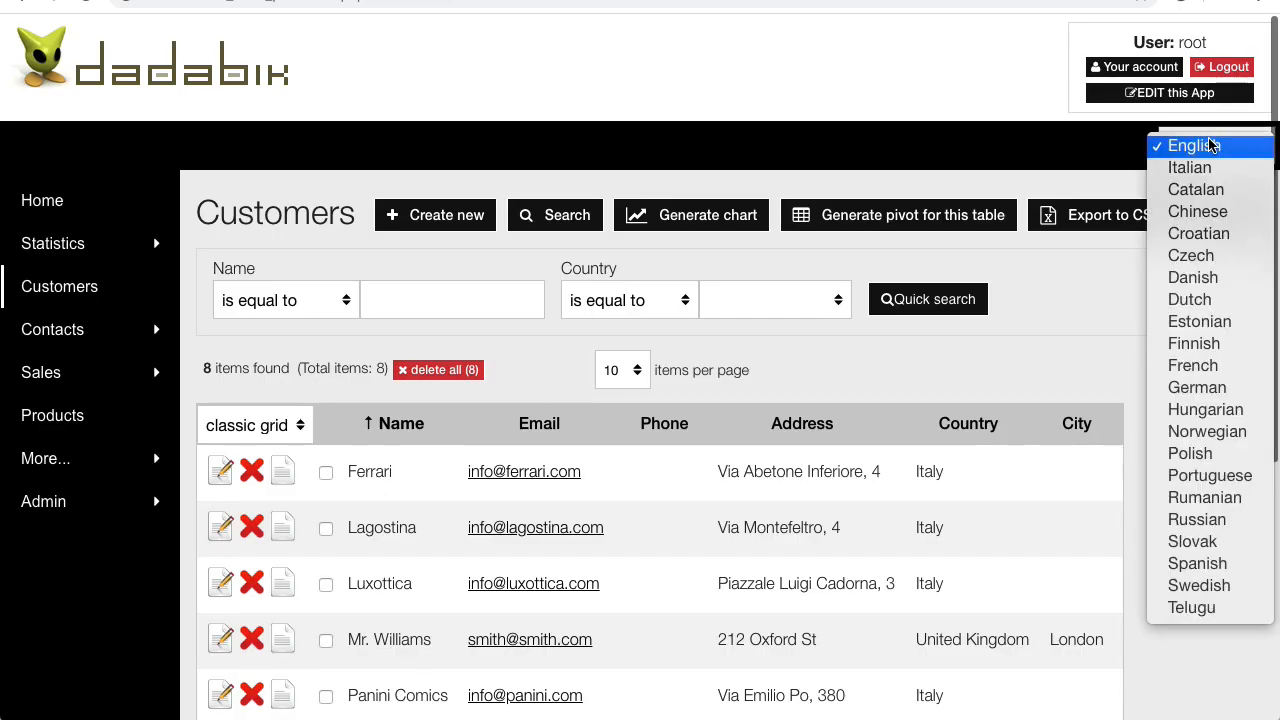
pyautogui.click(1098, 170)
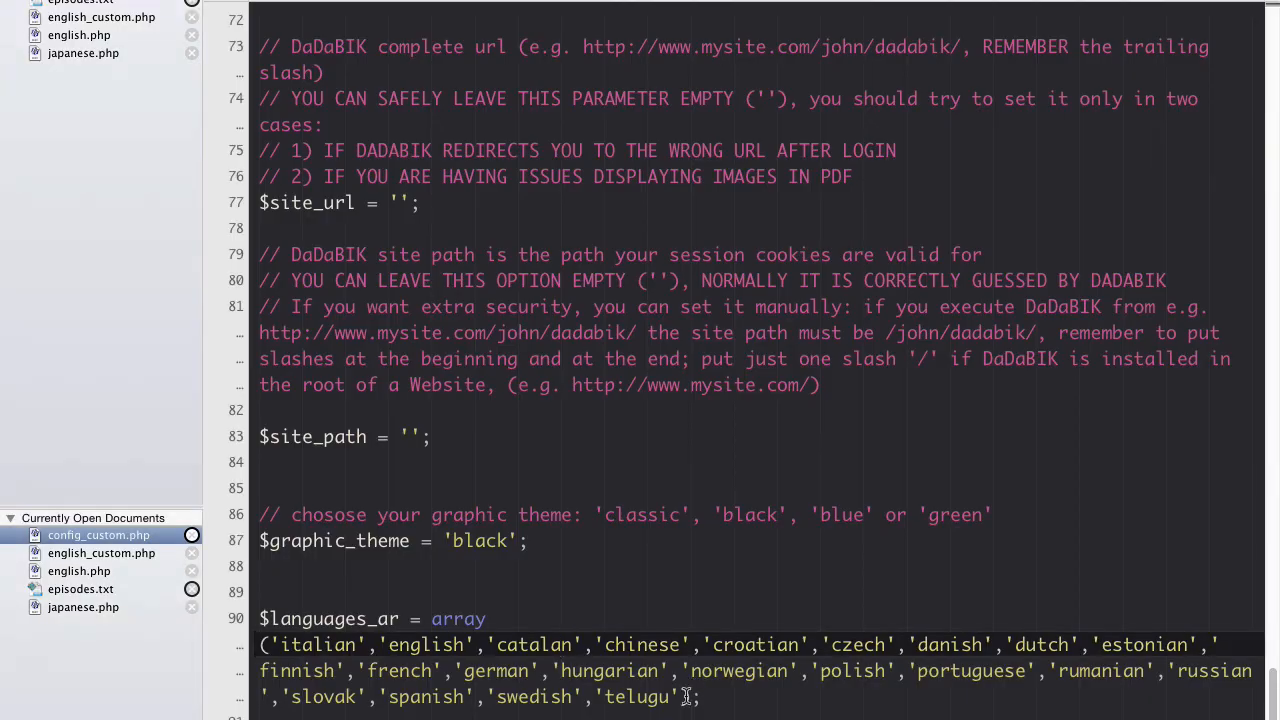
pyautogui.click(677, 697)
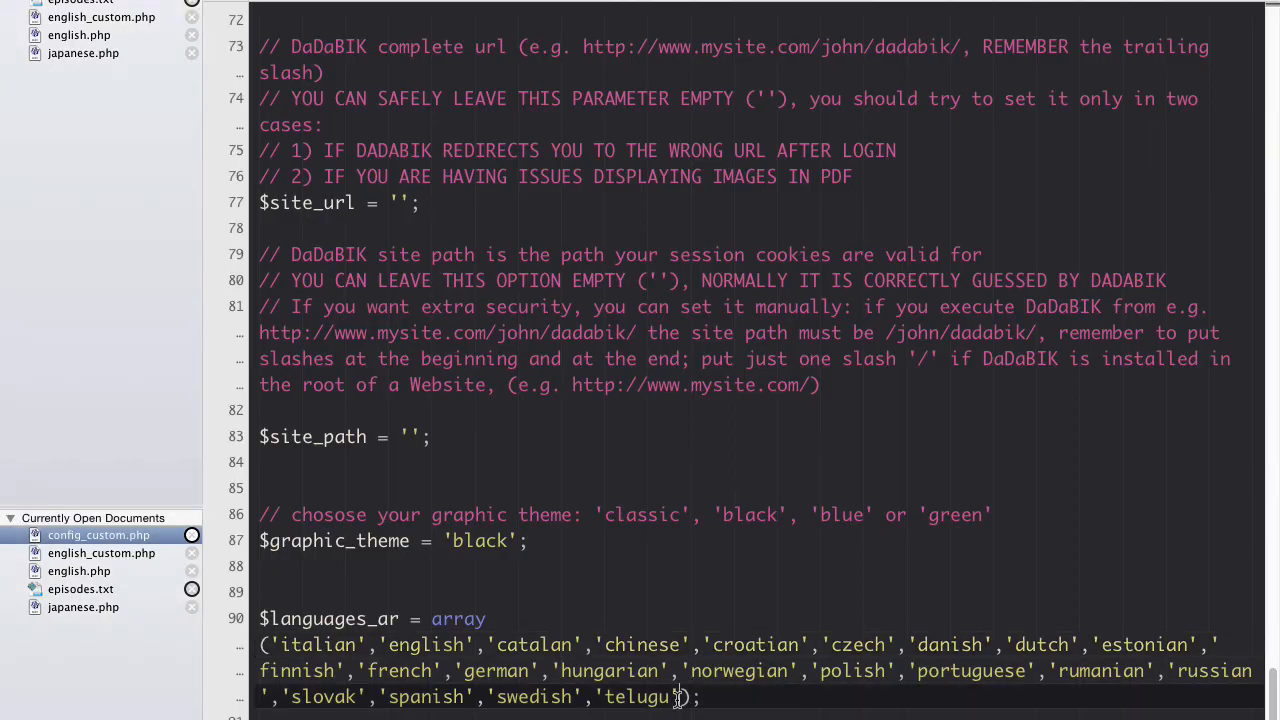
pyautogui.write(", 'japanese'")
pyautogui.press('super+s')
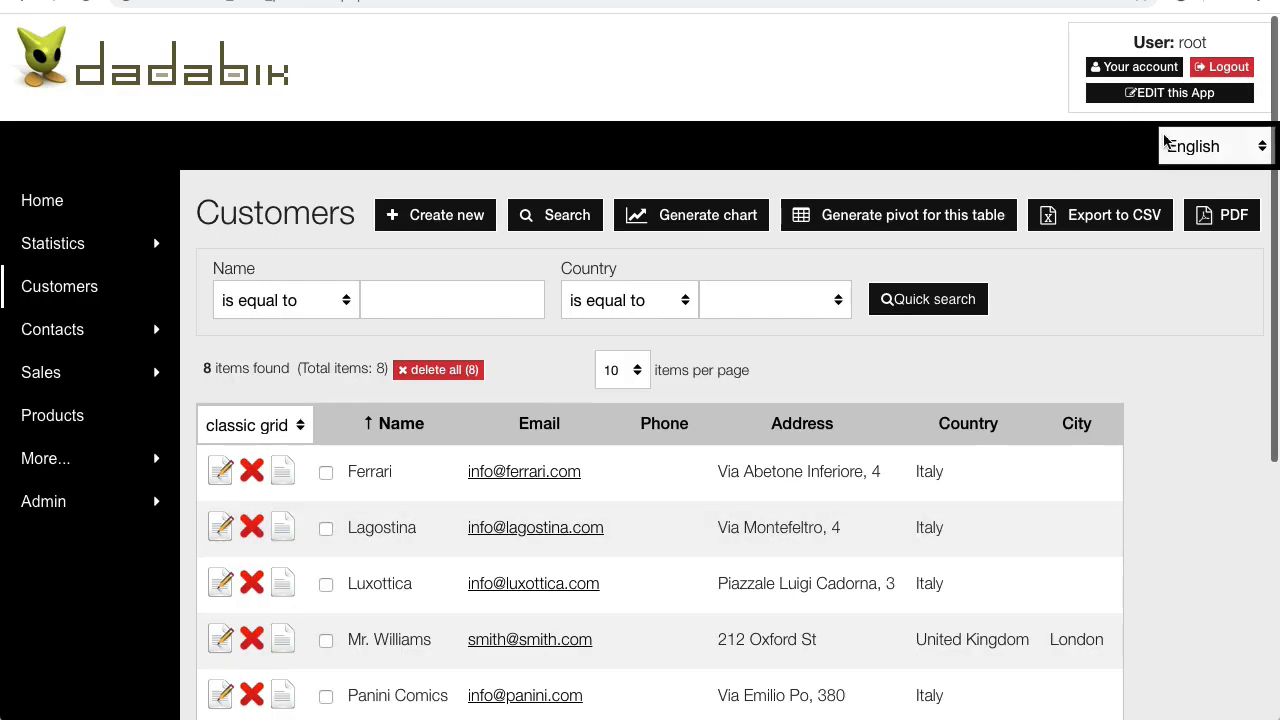
# Switch to the browser, reload the application, set its language to Japanese and open the Customers page.
pyautogui.click(1145, 299)
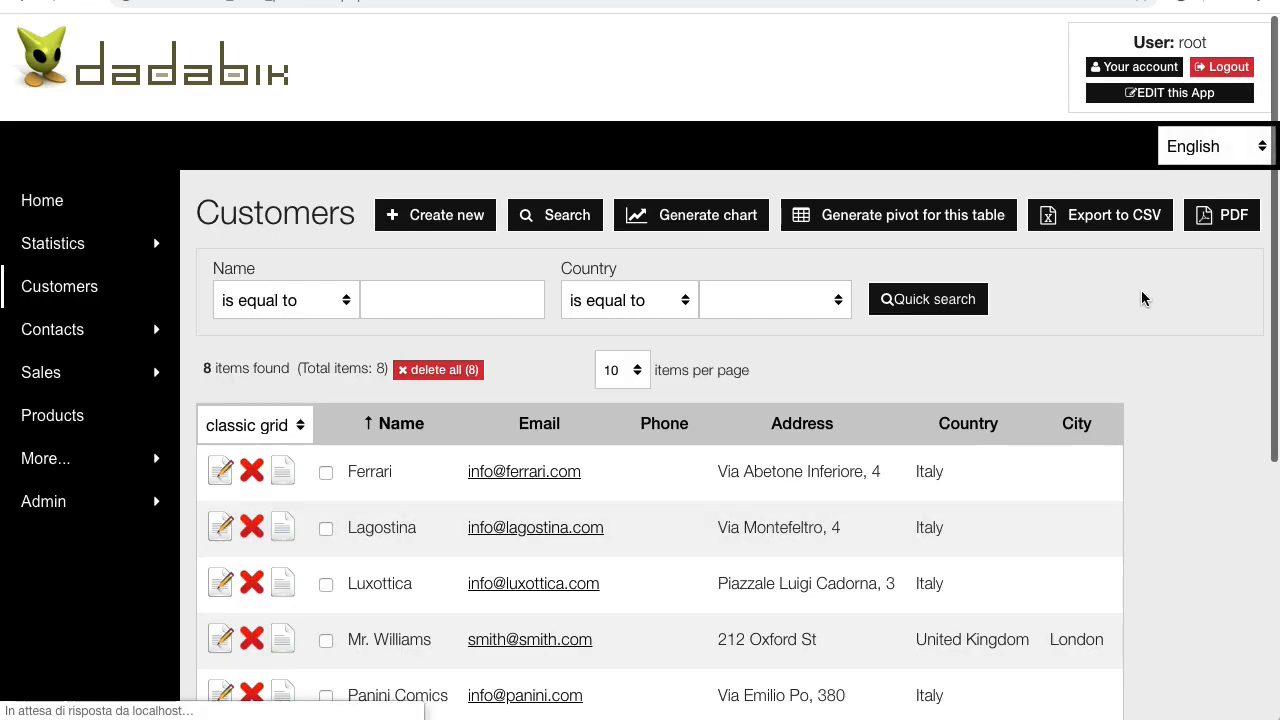
pyautogui.click(1210, 140)
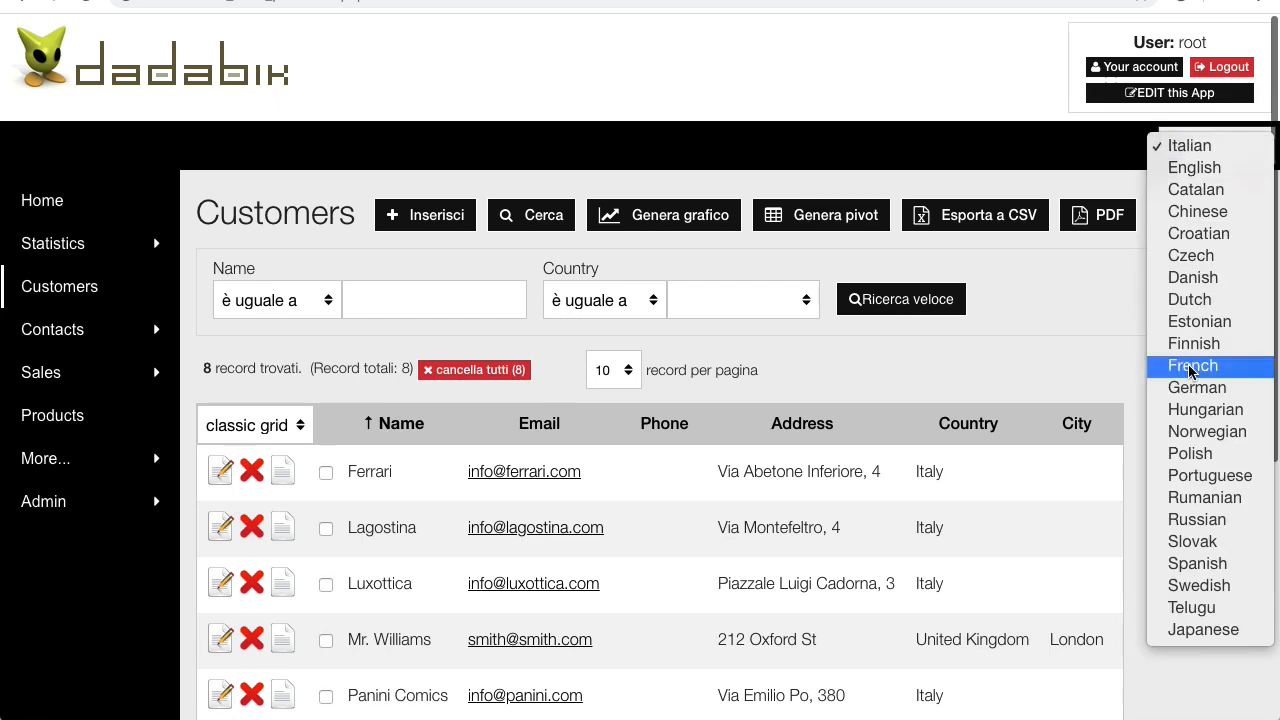
pyautogui.click(1201, 629)
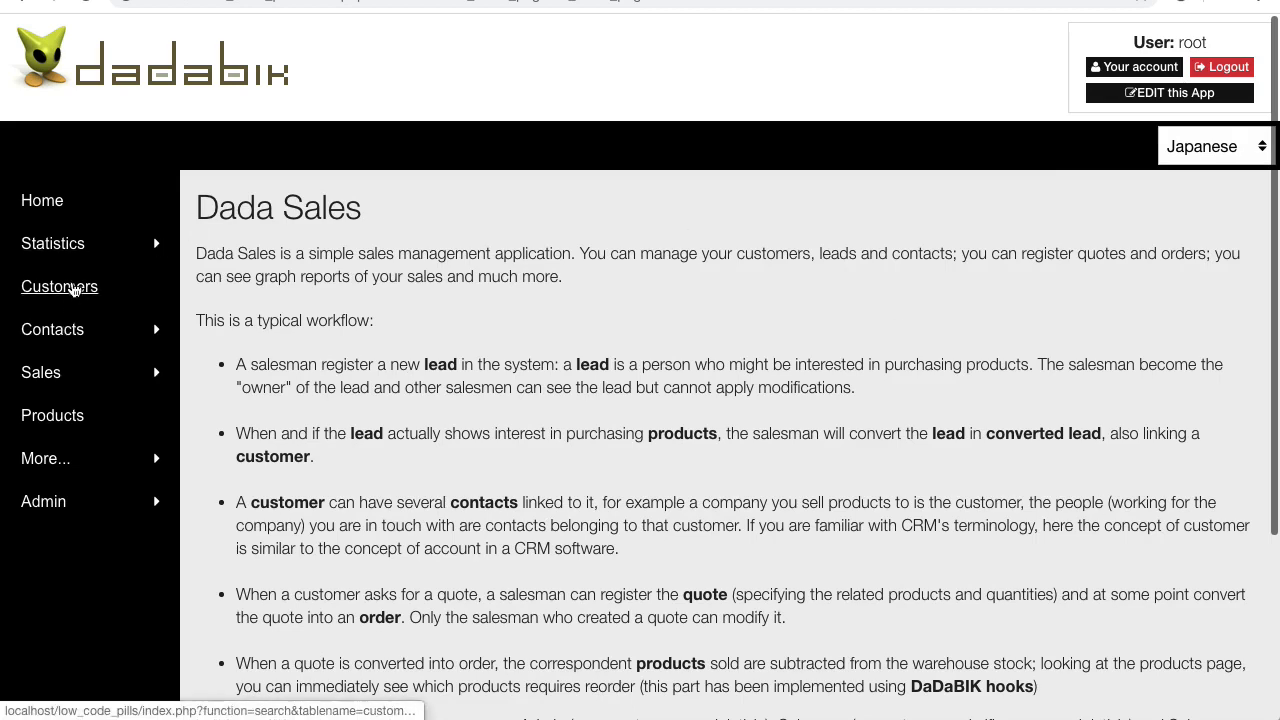
pyautogui.click(72, 288)
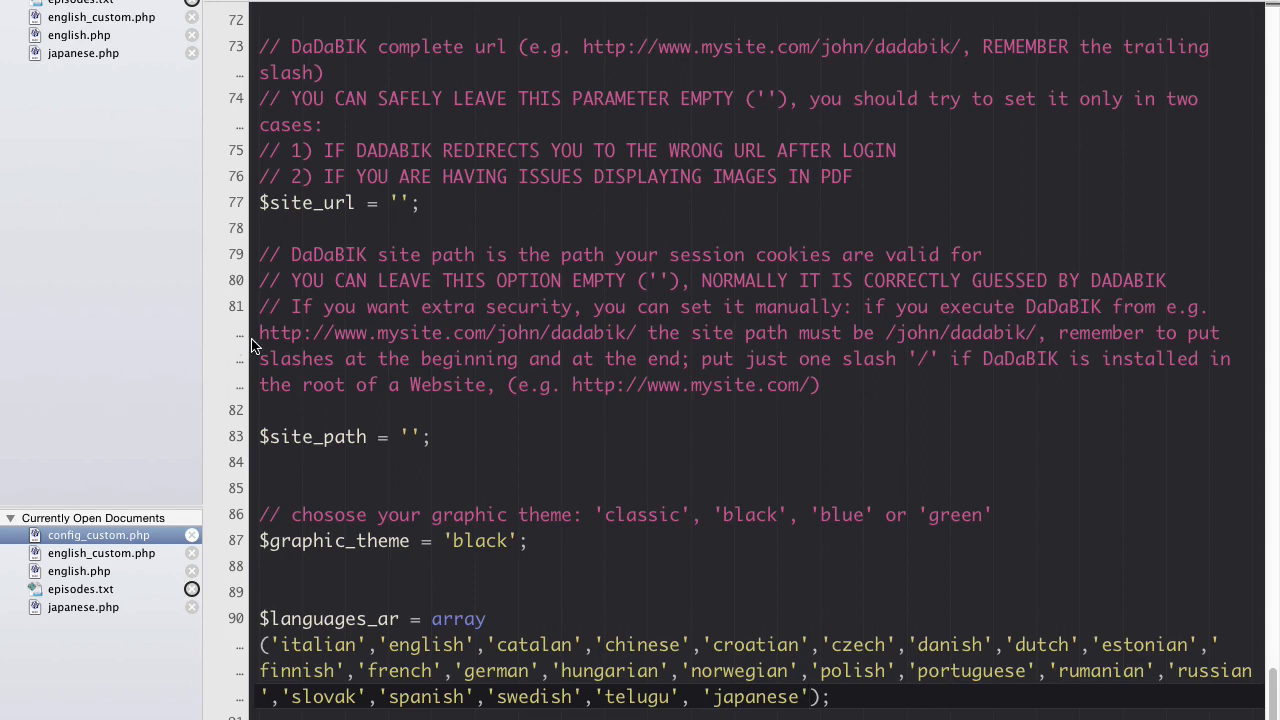
# Return to the text editor and review the override in english_custom.php and the message arrays in english.php.
pyautogui.click(574, 489)
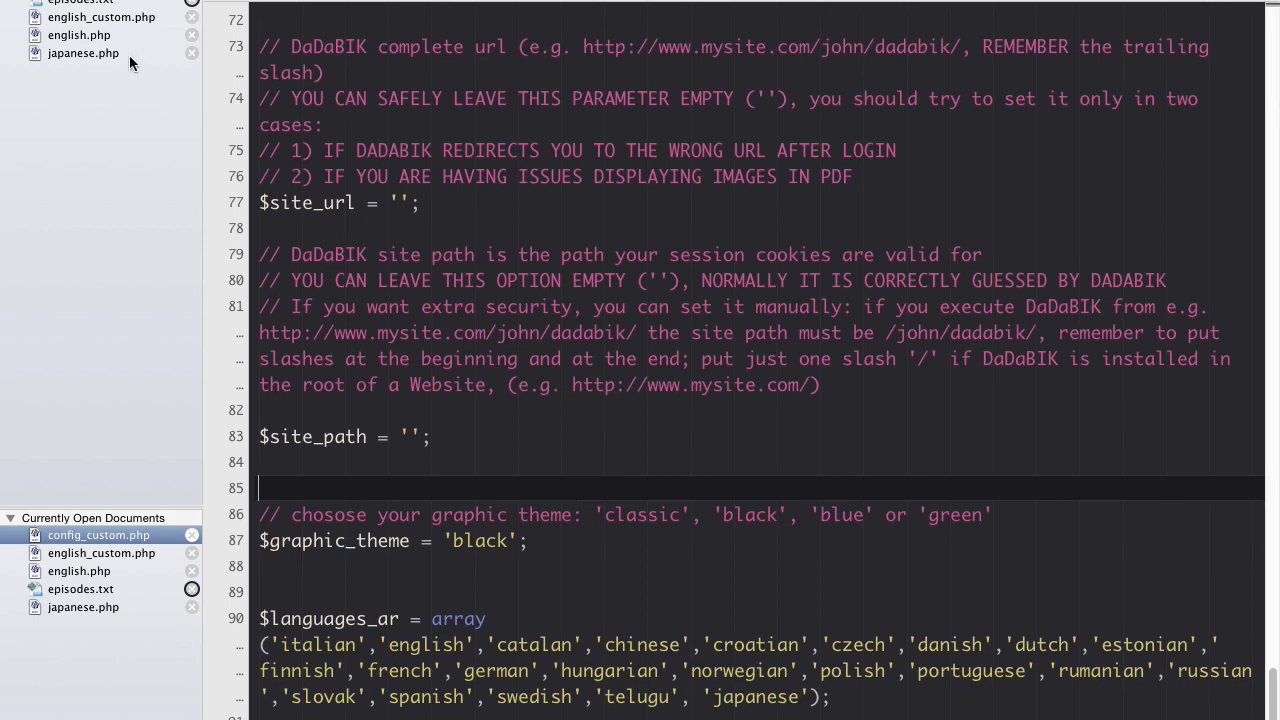
pyautogui.click(91, 38)
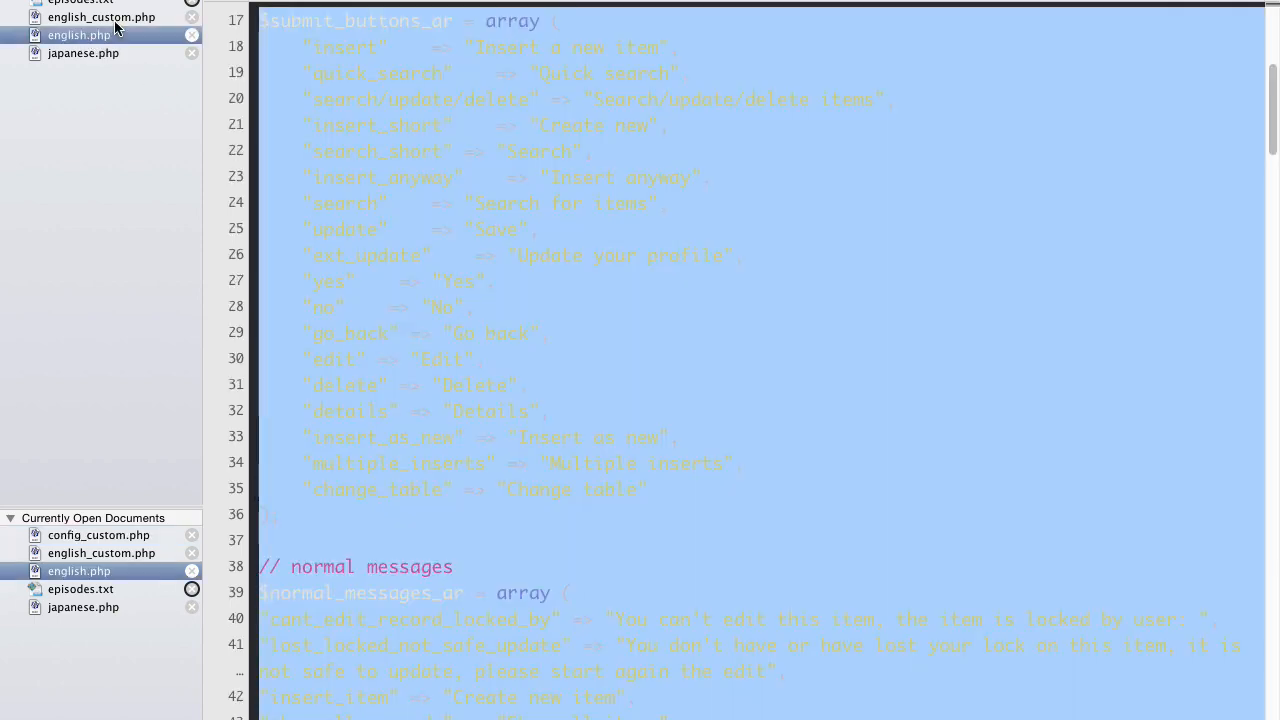
pyautogui.click(113, 19)
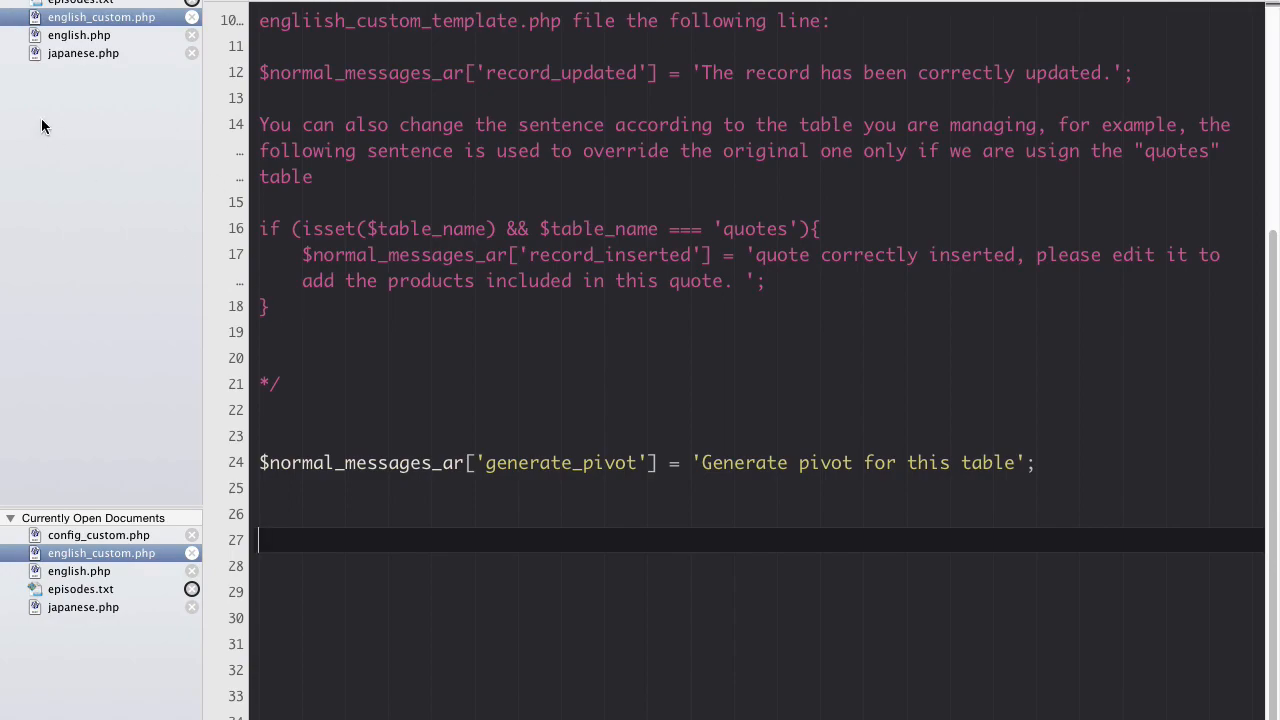
pyautogui.click(112, 37)
pyautogui.click(380, 262)
pyautogui.scroll(-15, 452, 360)
pyautogui.scroll(20, 452, 360)
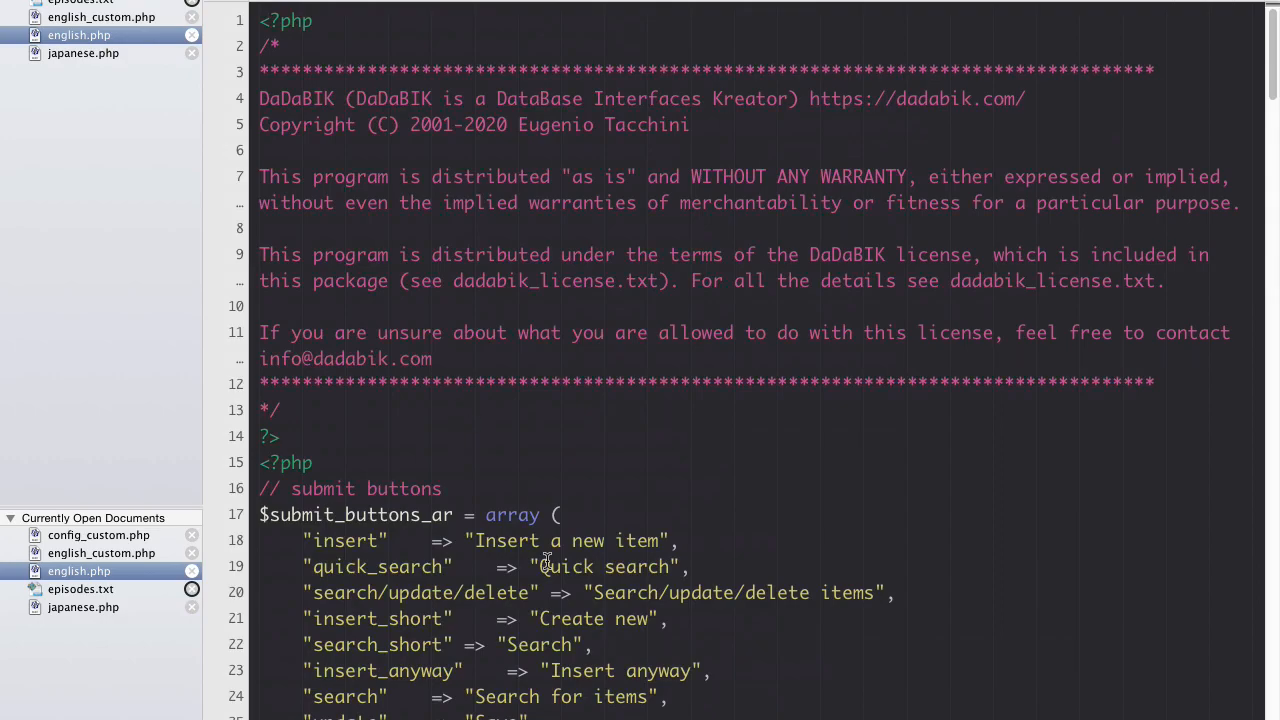
pyautogui.scroll(-20, 547, 562)
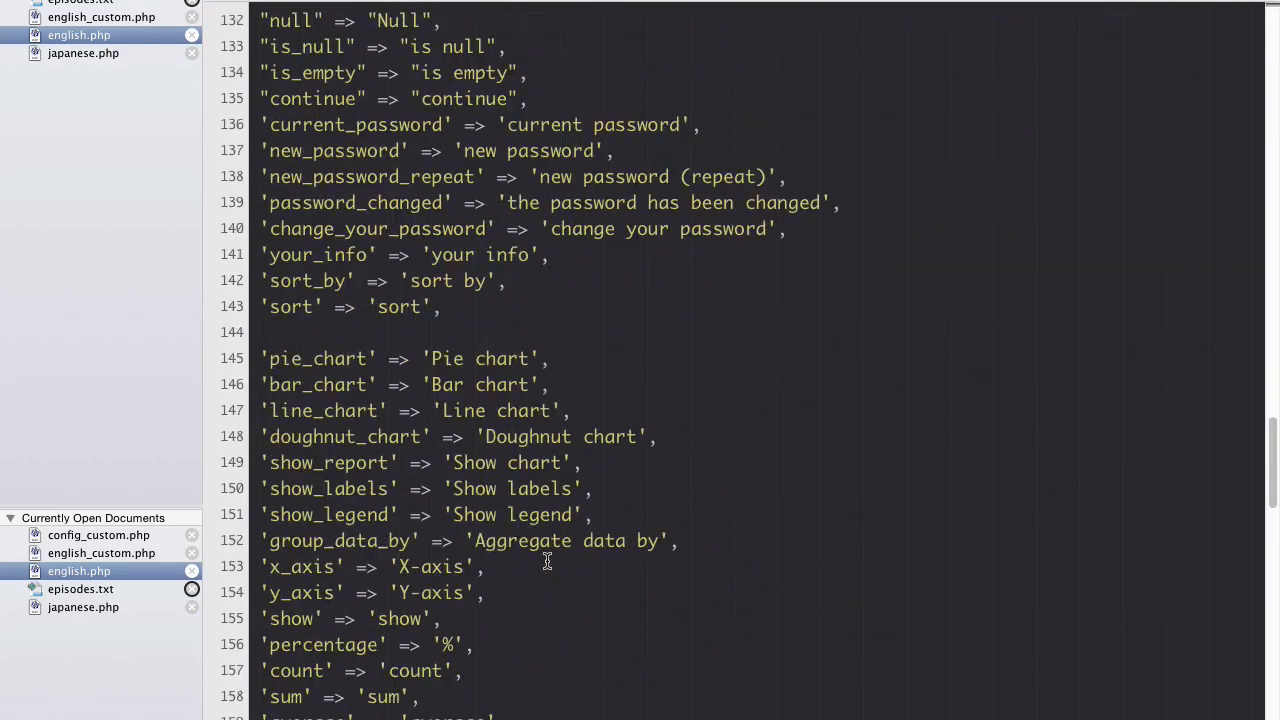
pyautogui.scroll(15, 547, 562)
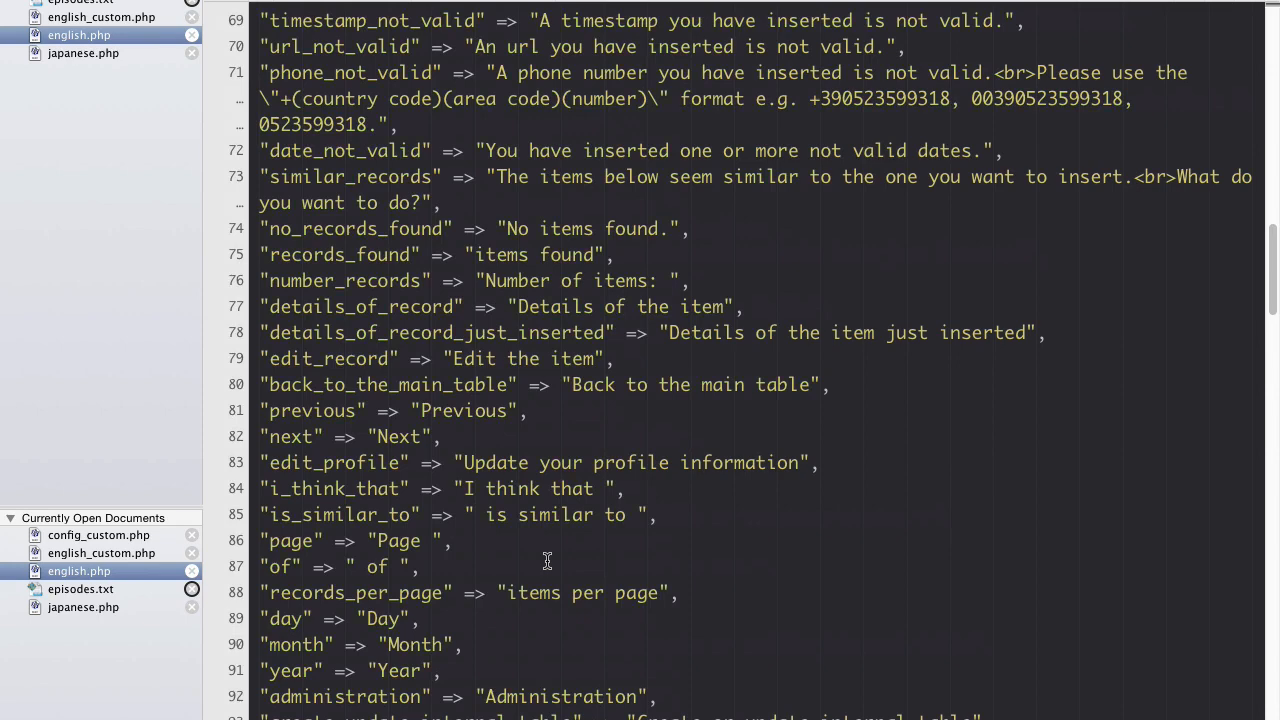
pyautogui.scroll(10, 547, 562)
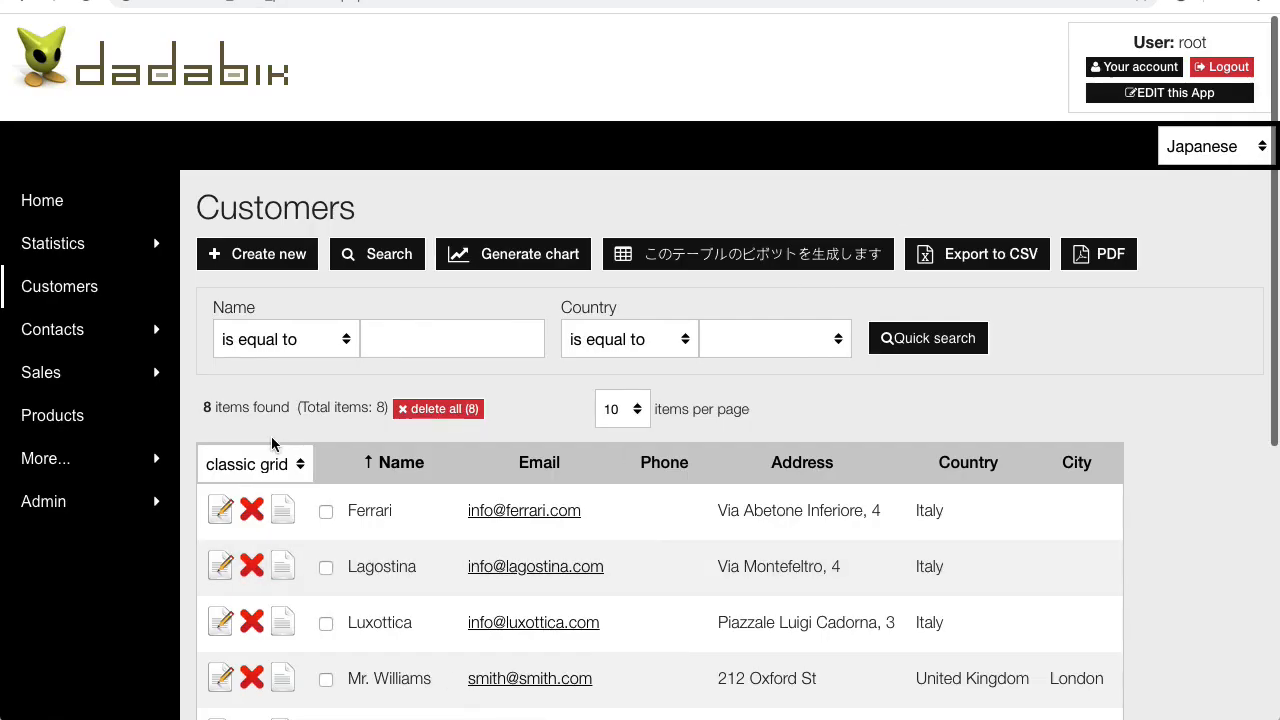
# Switch to the browser and set the application's language to English.
pyautogui.click(1214, 146)
pyautogui.scroll(5, 1219, 158)
pyautogui.click(1200, 2)
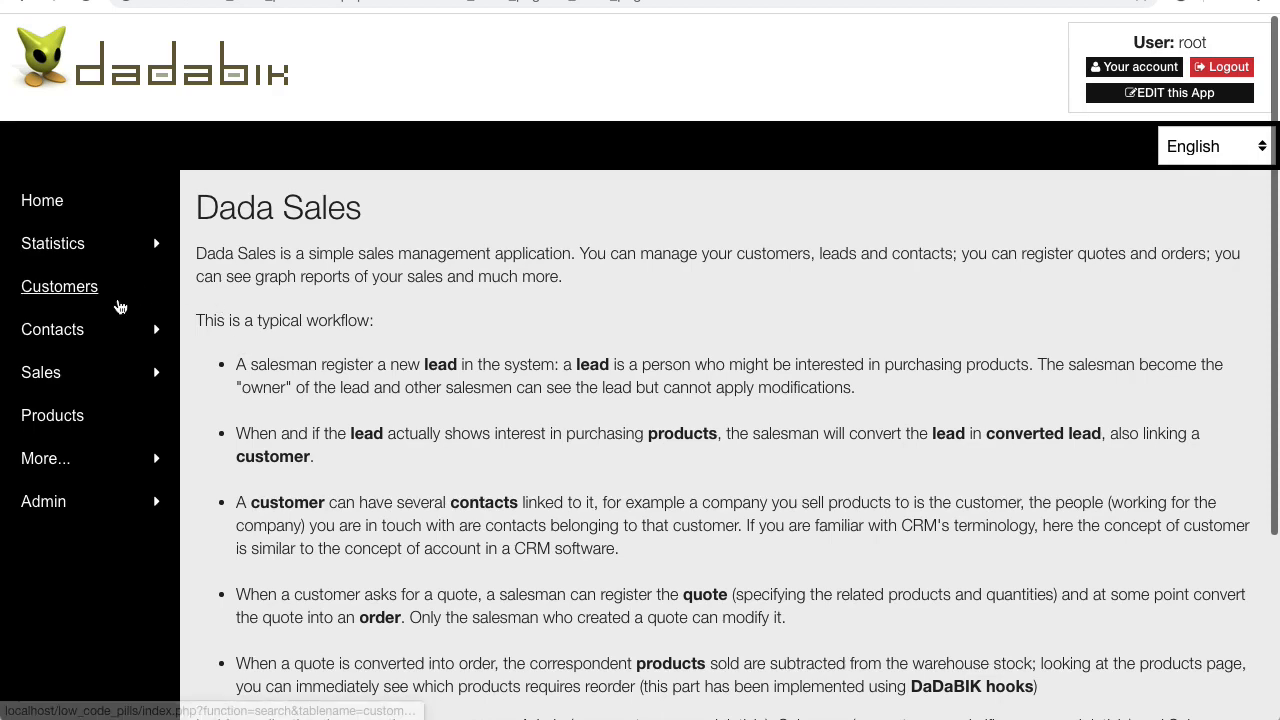
# Open the form for creating a new customer from the Customers page and examine its insert options.
pyautogui.click(68, 294)
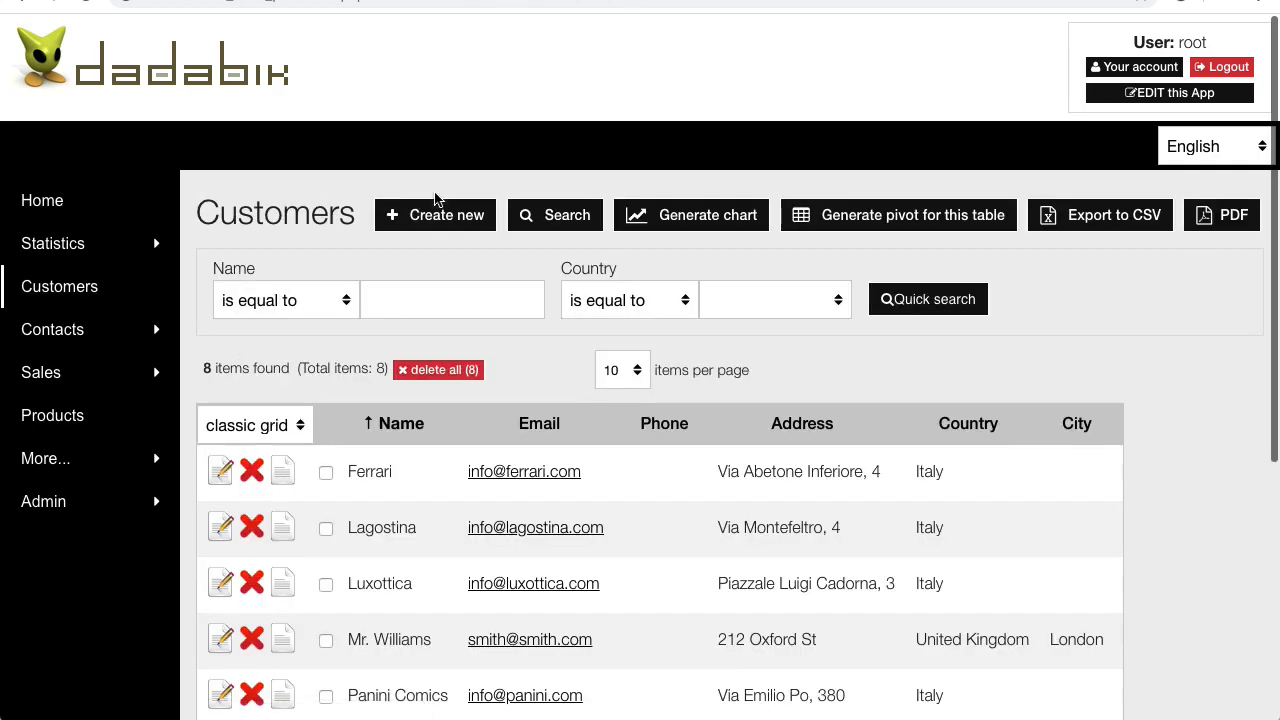
pyautogui.click(449, 215)
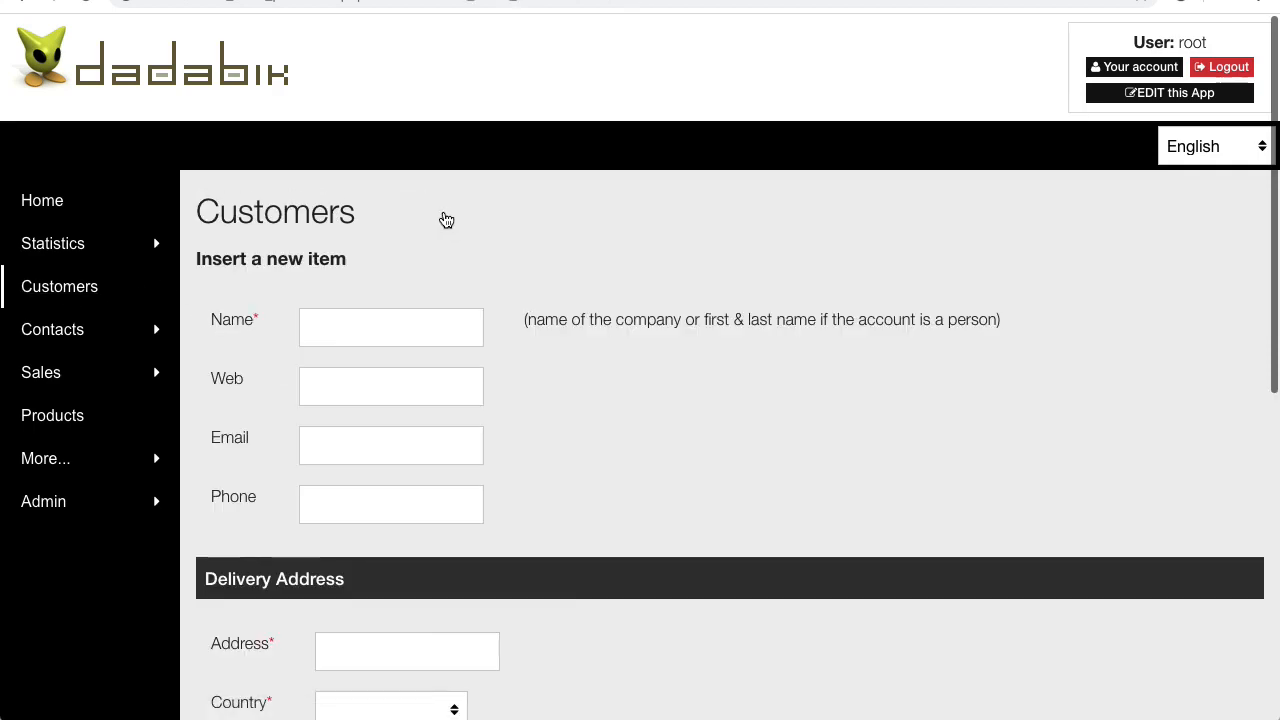
pyautogui.scroll(-6, 503, 434)
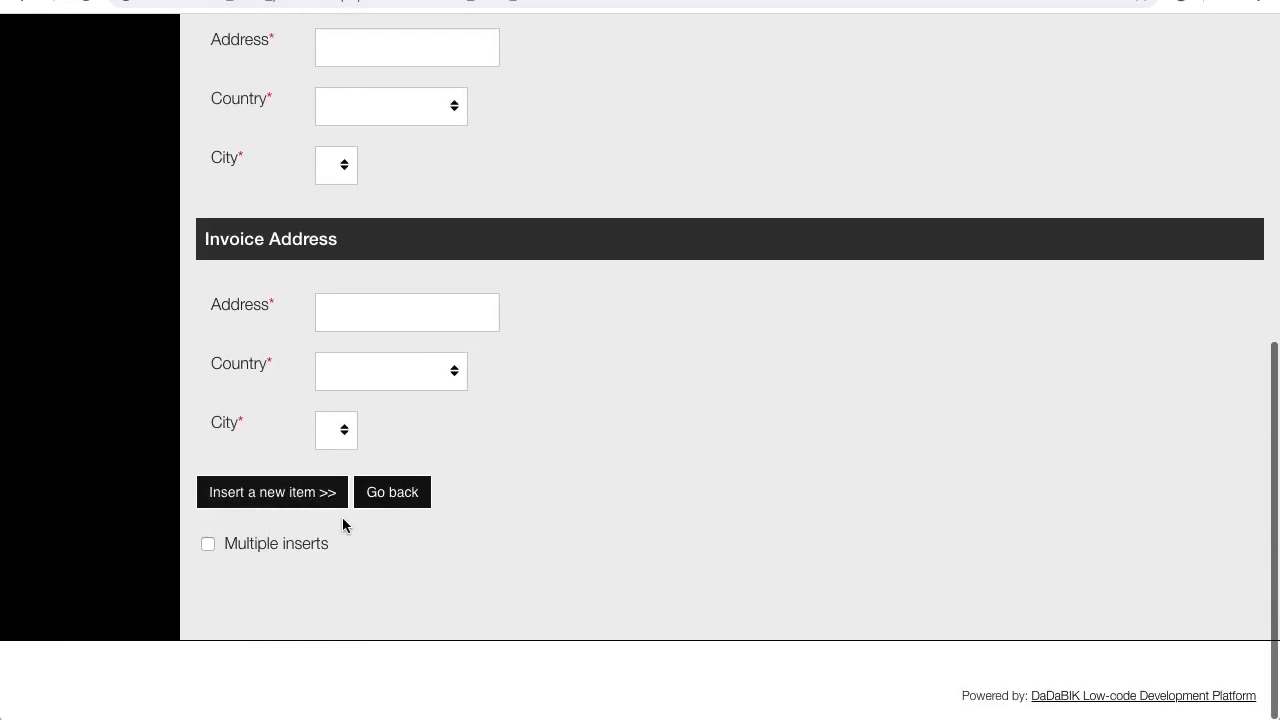
# Open the form for creating a new lead from the Leads page under Contacts and examine its insert options.
pyautogui.scroll(6, 288, 517)
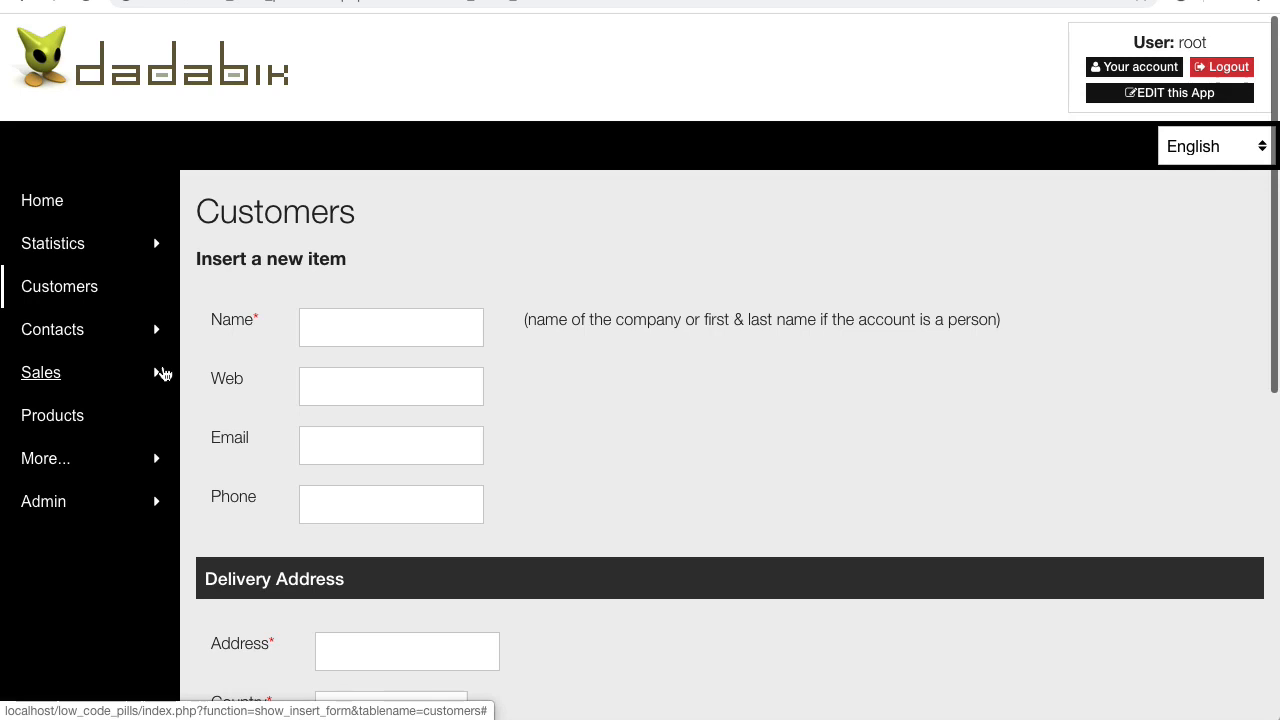
pyautogui.click(72, 338)
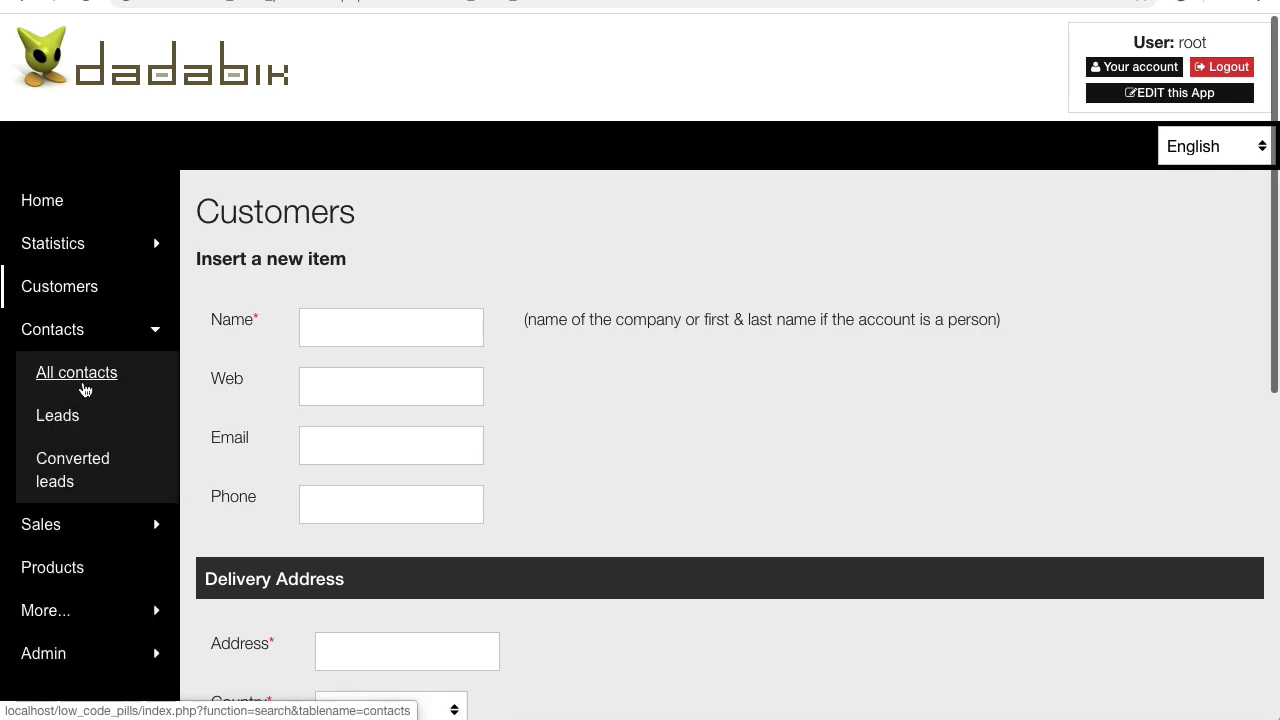
pyautogui.click(84, 422)
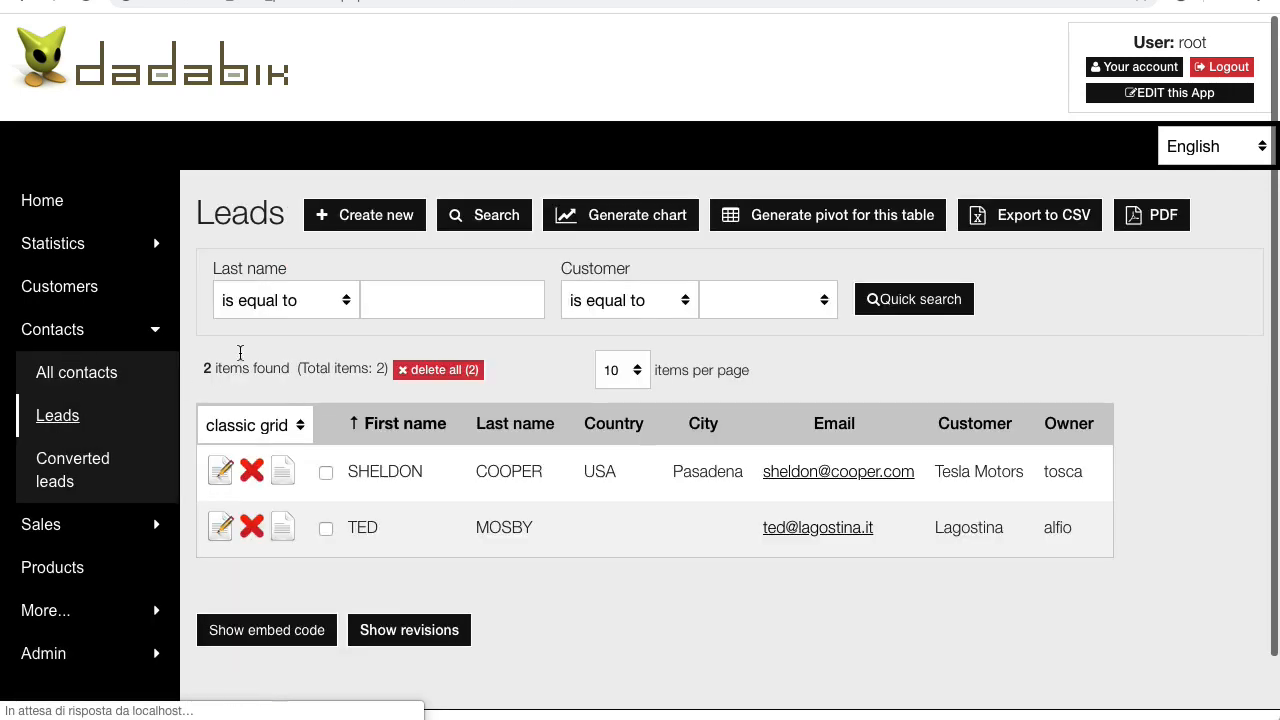
pyautogui.click(368, 215)
pyautogui.scroll(-10, 593, 492)
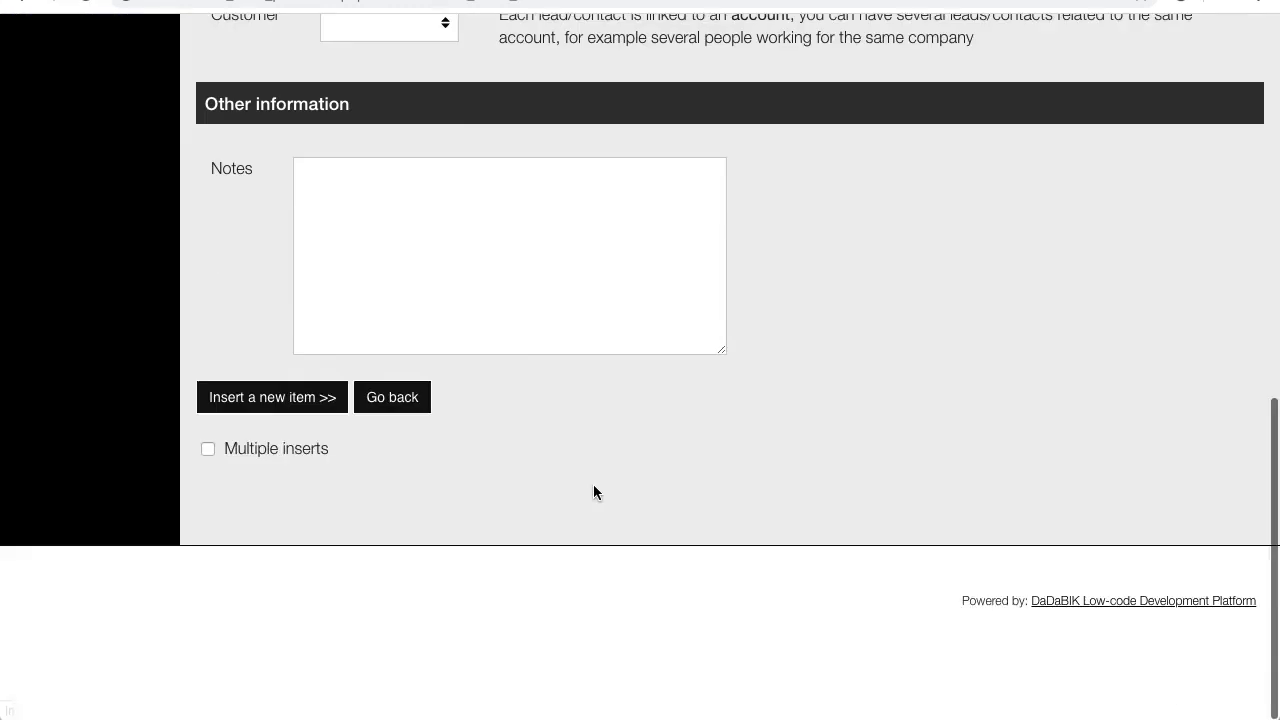
pyautogui.scroll(1, 593, 492)
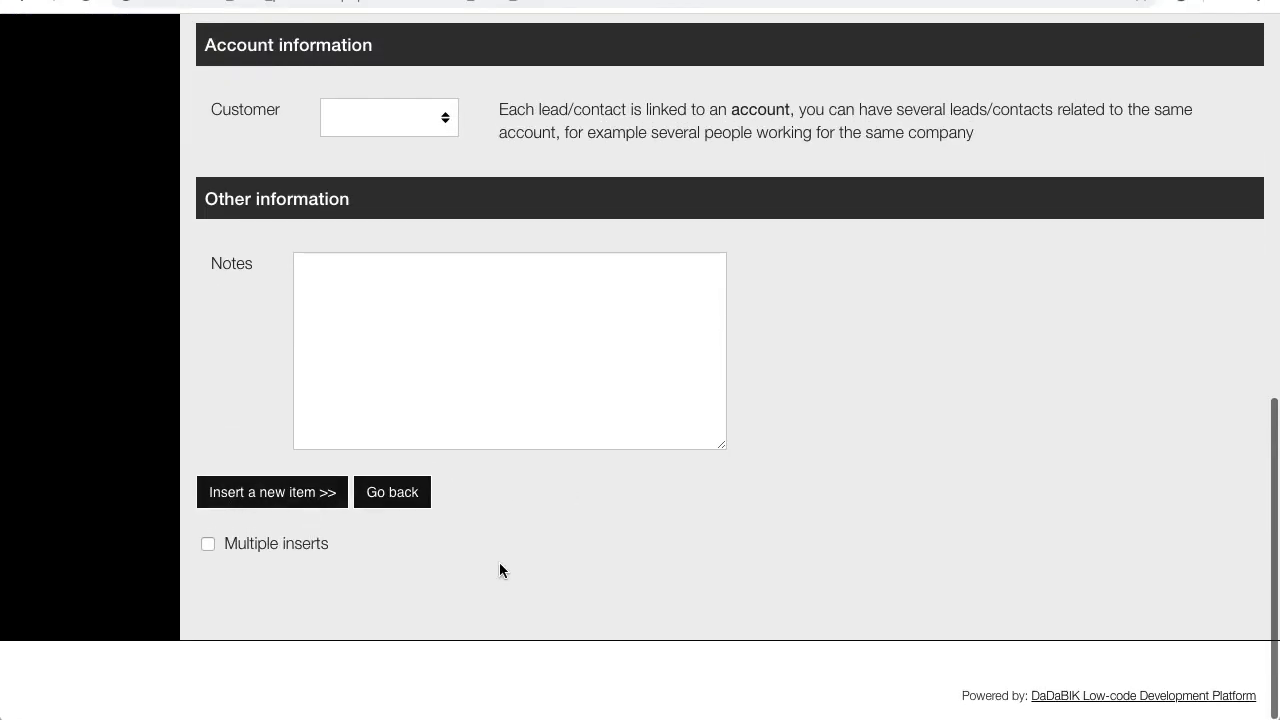
pyautogui.scroll(8, 500, 570)
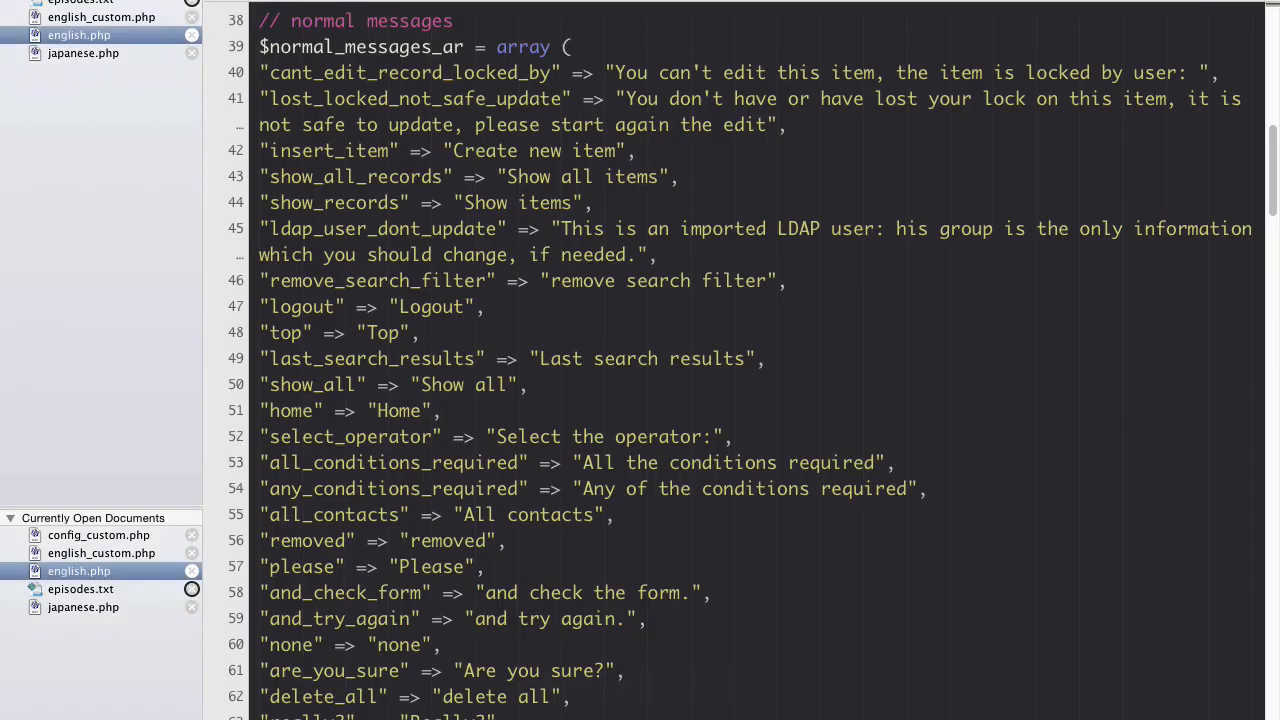
# Switch to english.php in the text editor and search it for "insert a new i".
pyautogui.click(422, 280)
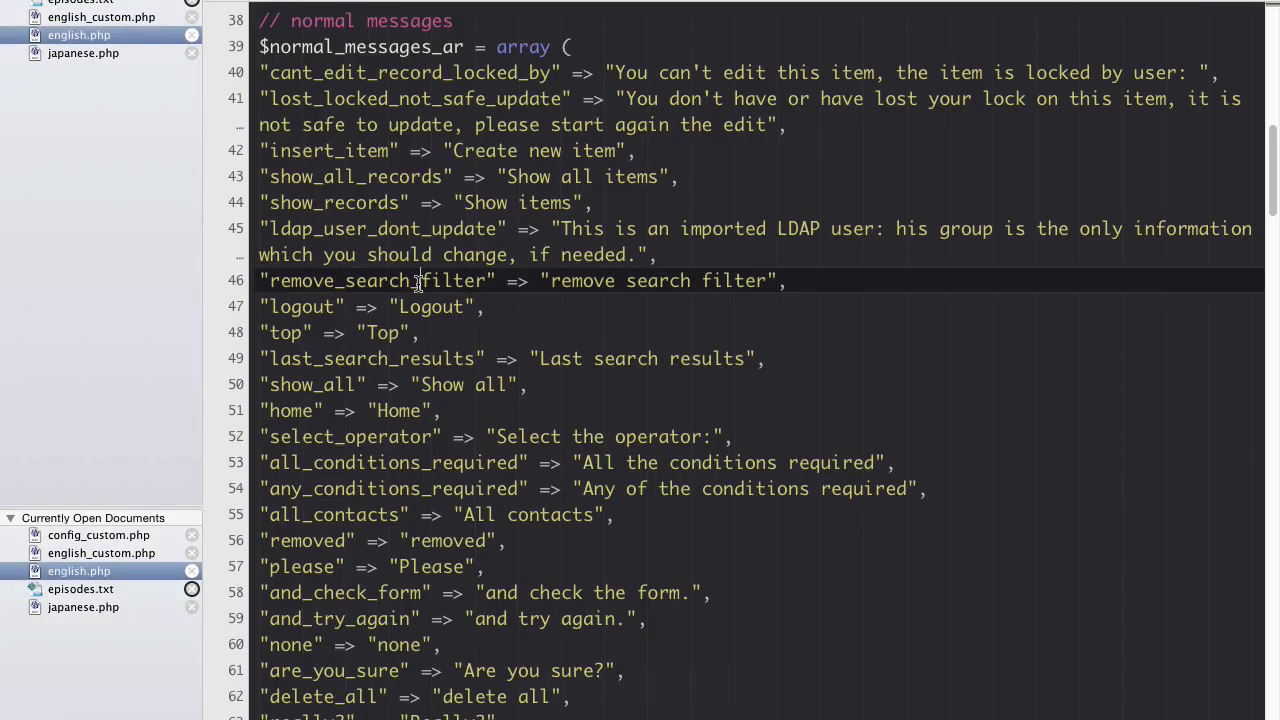
pyautogui.press('super+f')
pyautogui.write('insert a enw')
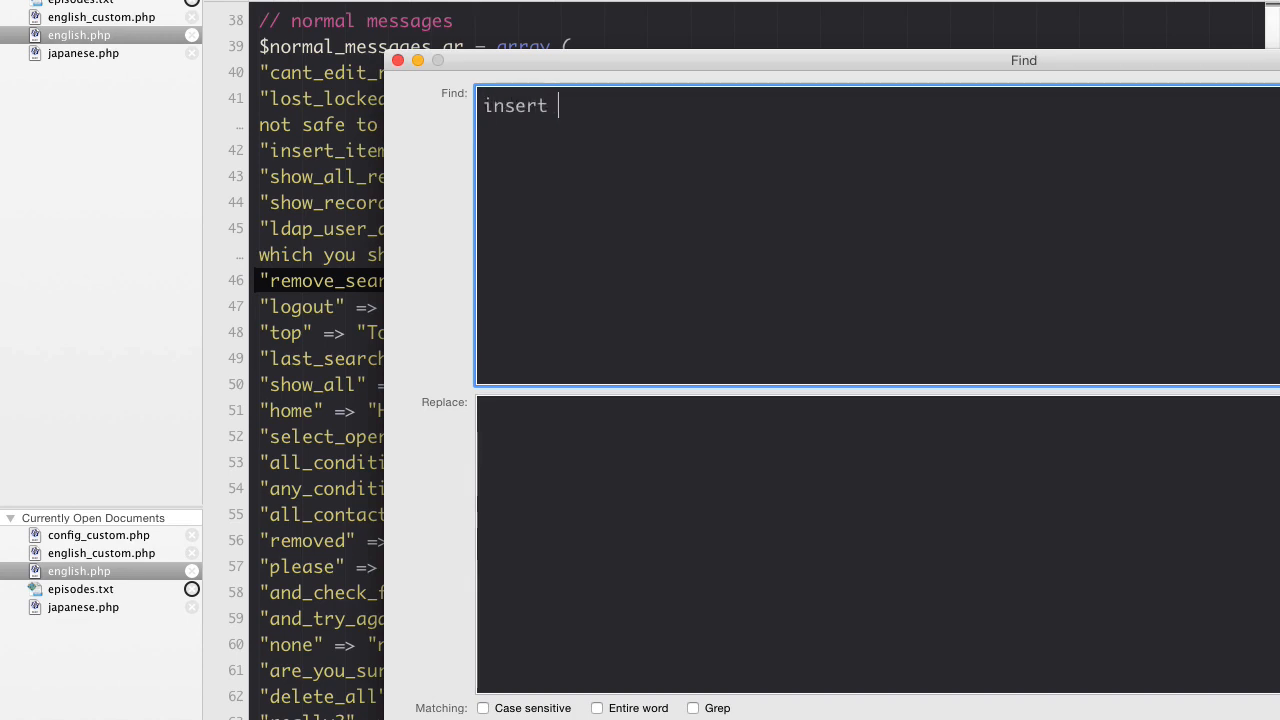
pyautogui.press('BackSpace')
pyautogui.press('BackSpace')
pyautogui.press('BackSpace')
pyautogui.press('BackSpace')
pyautogui.write('enw')
pyautogui.press('BackSpace')
pyautogui.press('BackSpace')
pyautogui.press('BackSpace')
pyautogui.write('new item')
pyautogui.press('Return')
# Go through the occurrences of "Insert a new item" in the submit-button and normal-message arrays of english.php.
pyautogui.press('super+g')
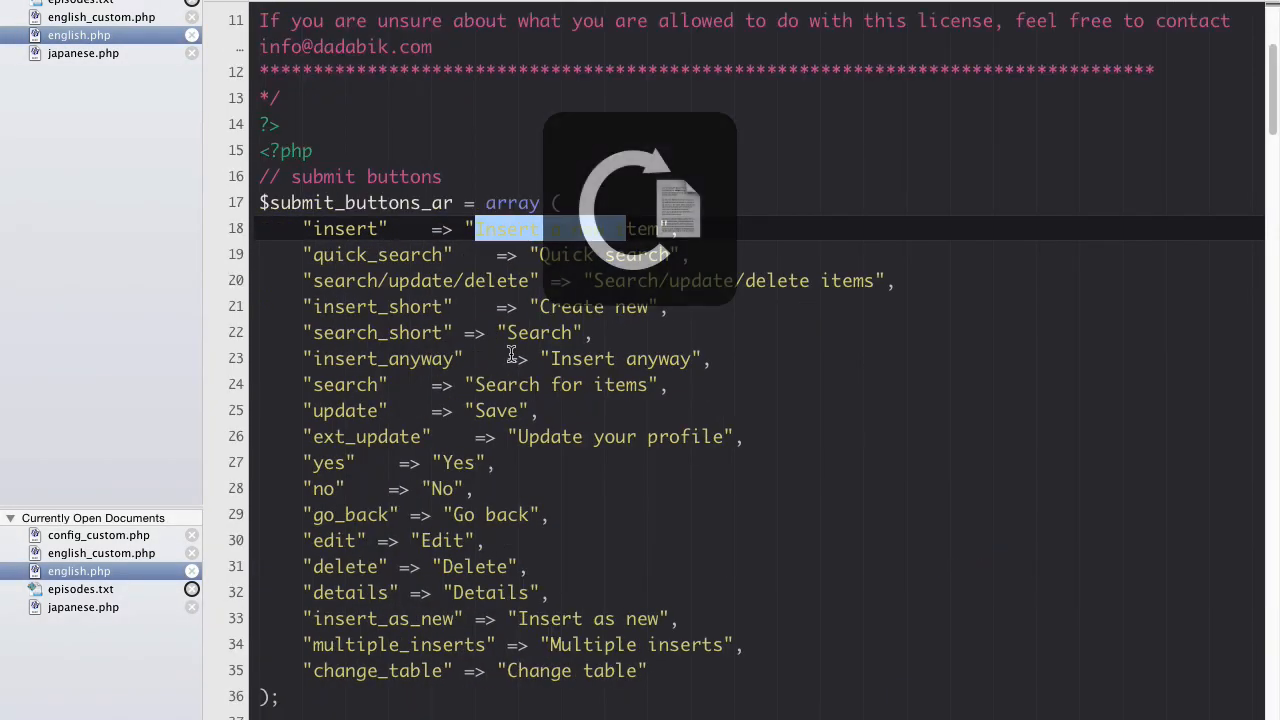
pyautogui.press('super+g')
pyautogui.scroll(8, 511, 355)
pyautogui.scroll(12, 511, 355)
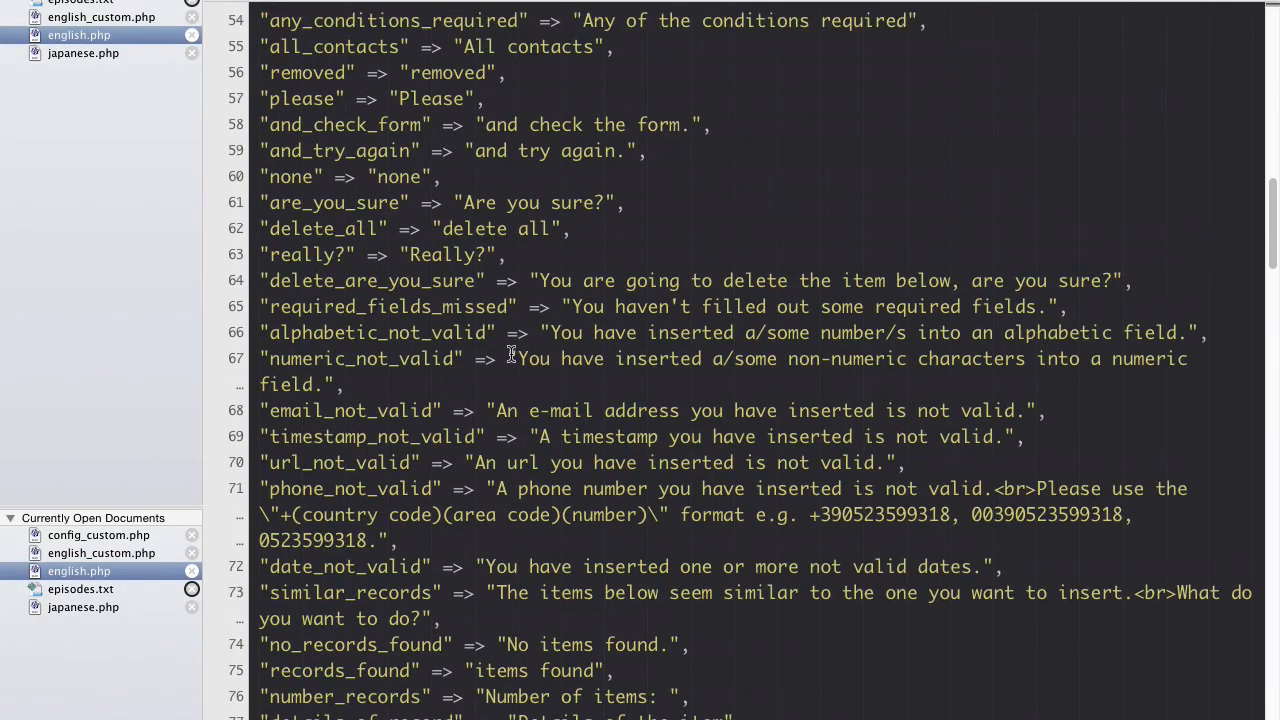
pyautogui.press('super+g')
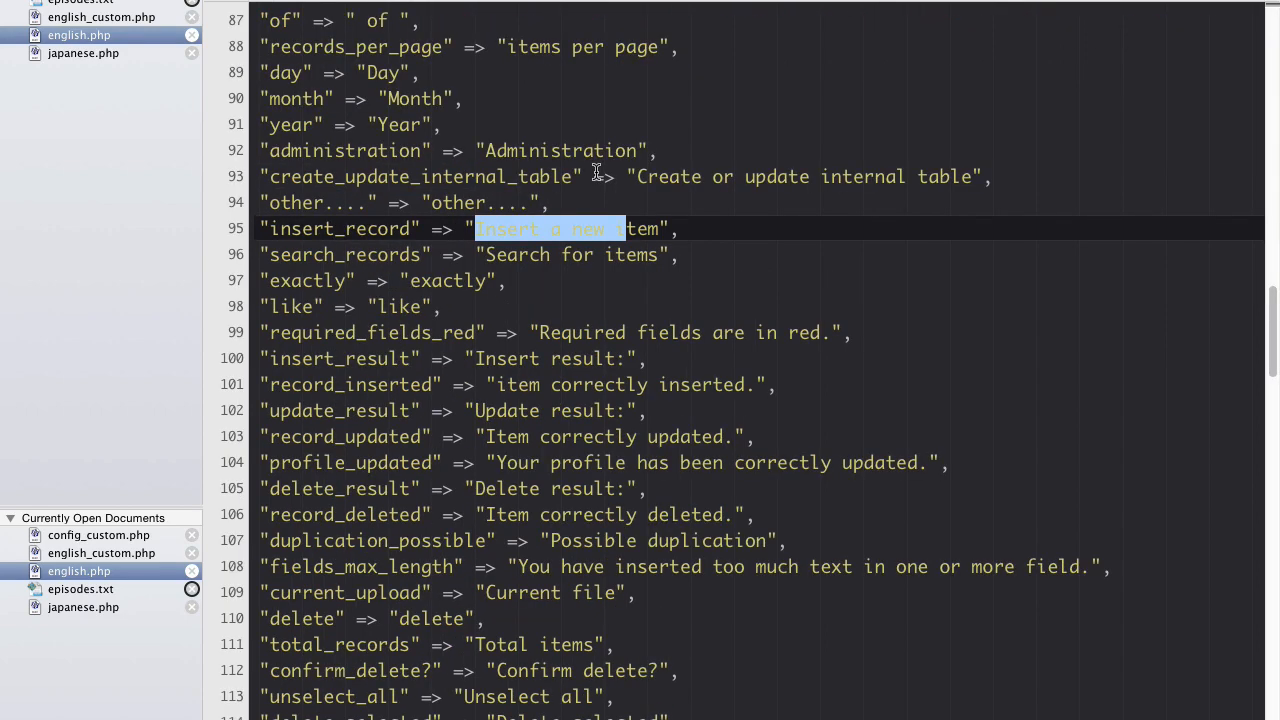
pyautogui.press('super+g')
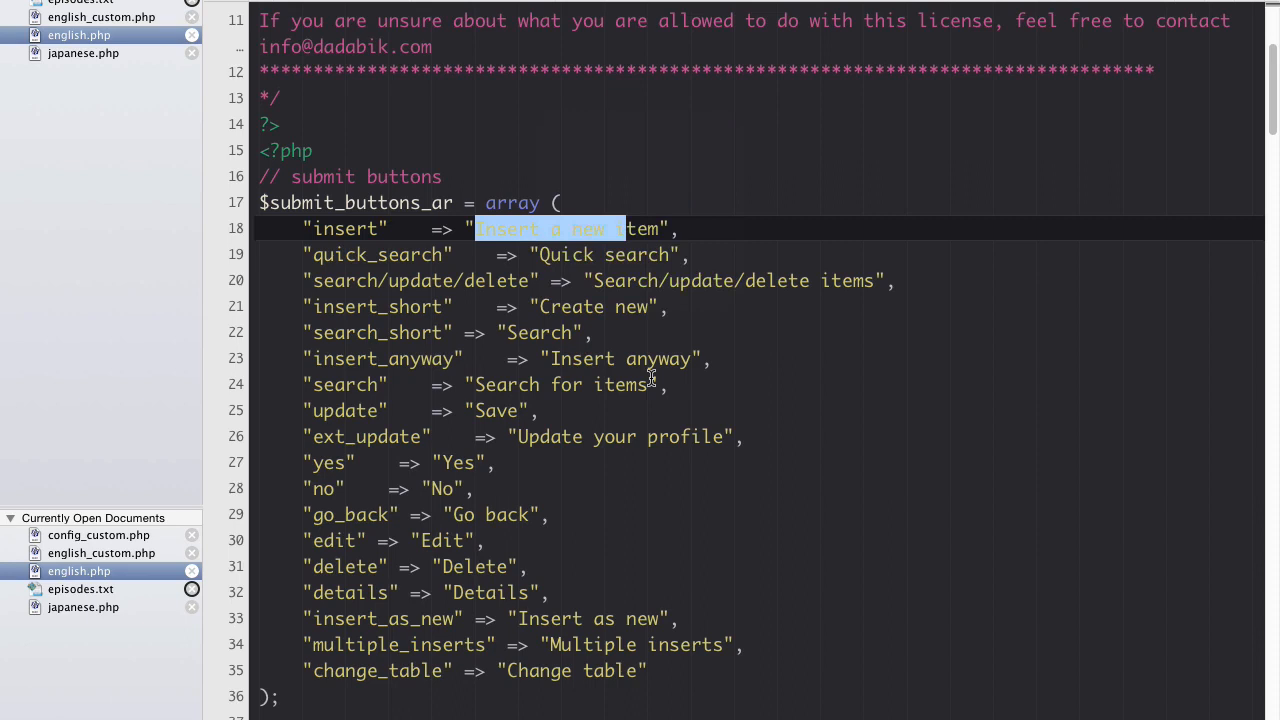
pyautogui.click(605, 411)
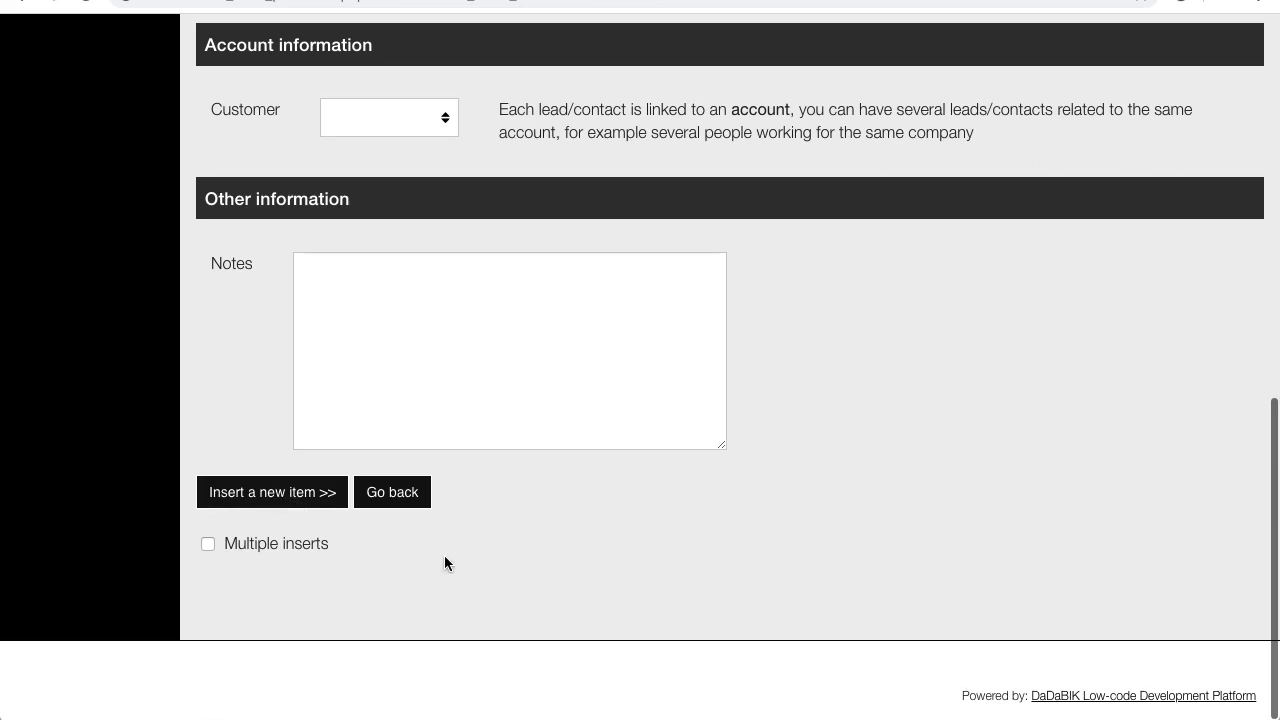
# Switch to the browser, review the new-lead form and its insert button, and open the new-customer form from the Customers page.
pyautogui.scroll(10, 444, 563)
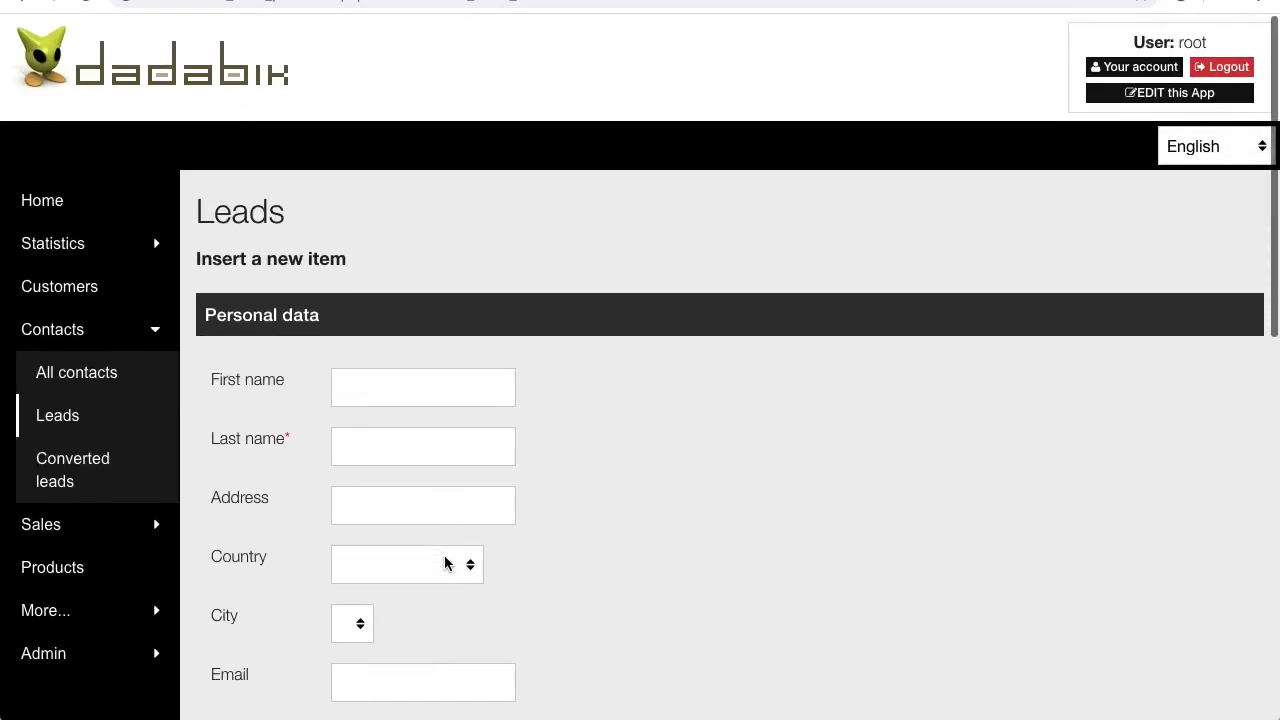
pyautogui.scroll(-8, 444, 558)
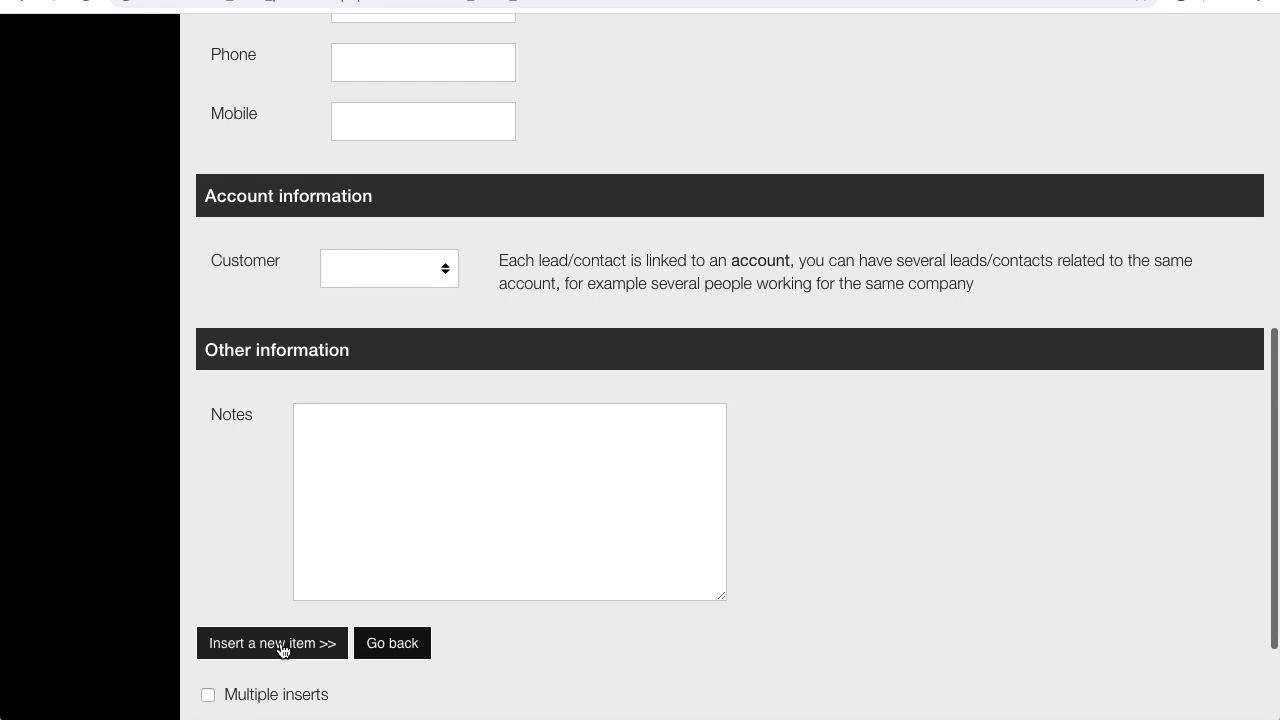
pyautogui.click(282, 650)
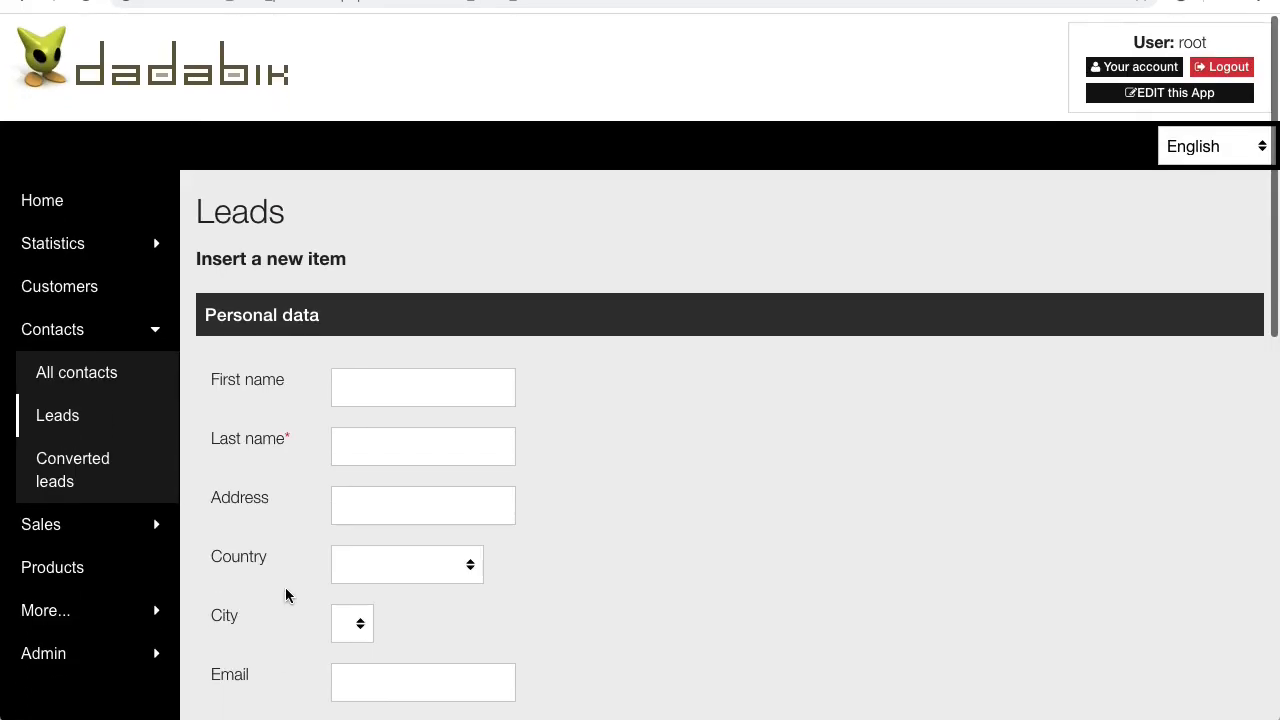
pyautogui.click(66, 280)
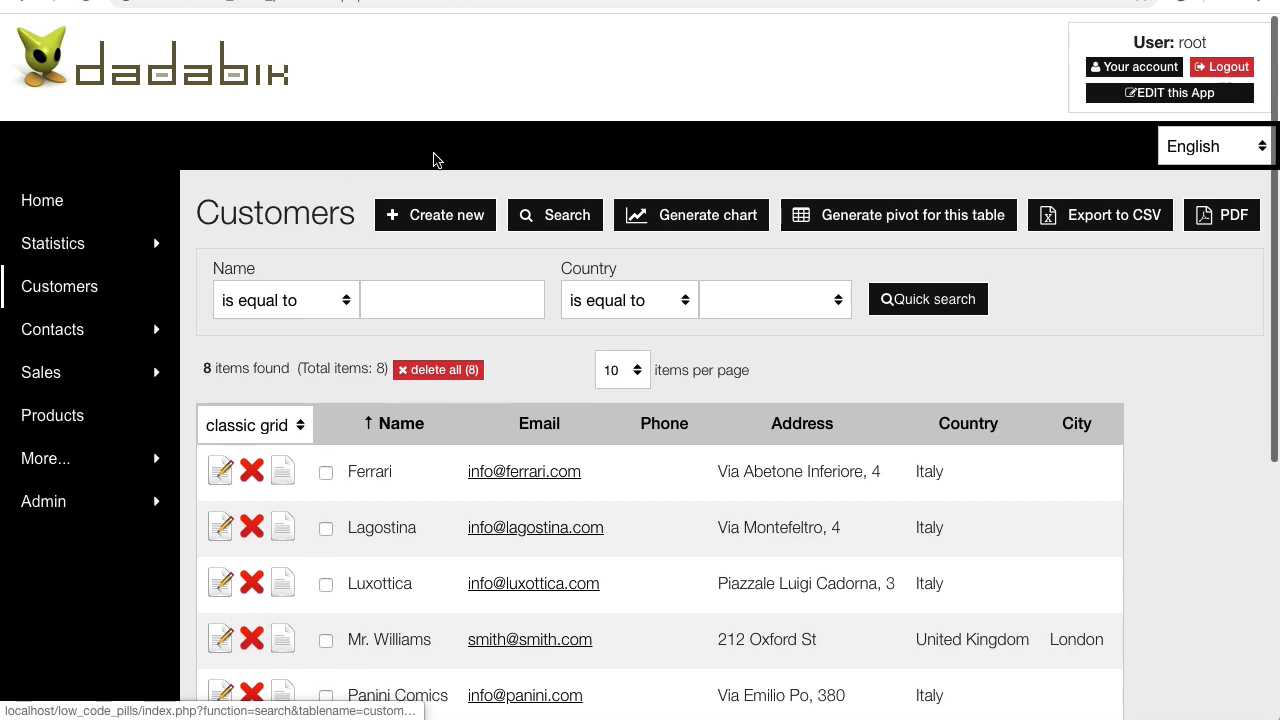
pyautogui.click(445, 222)
pyautogui.scroll(-5, 546, 451)
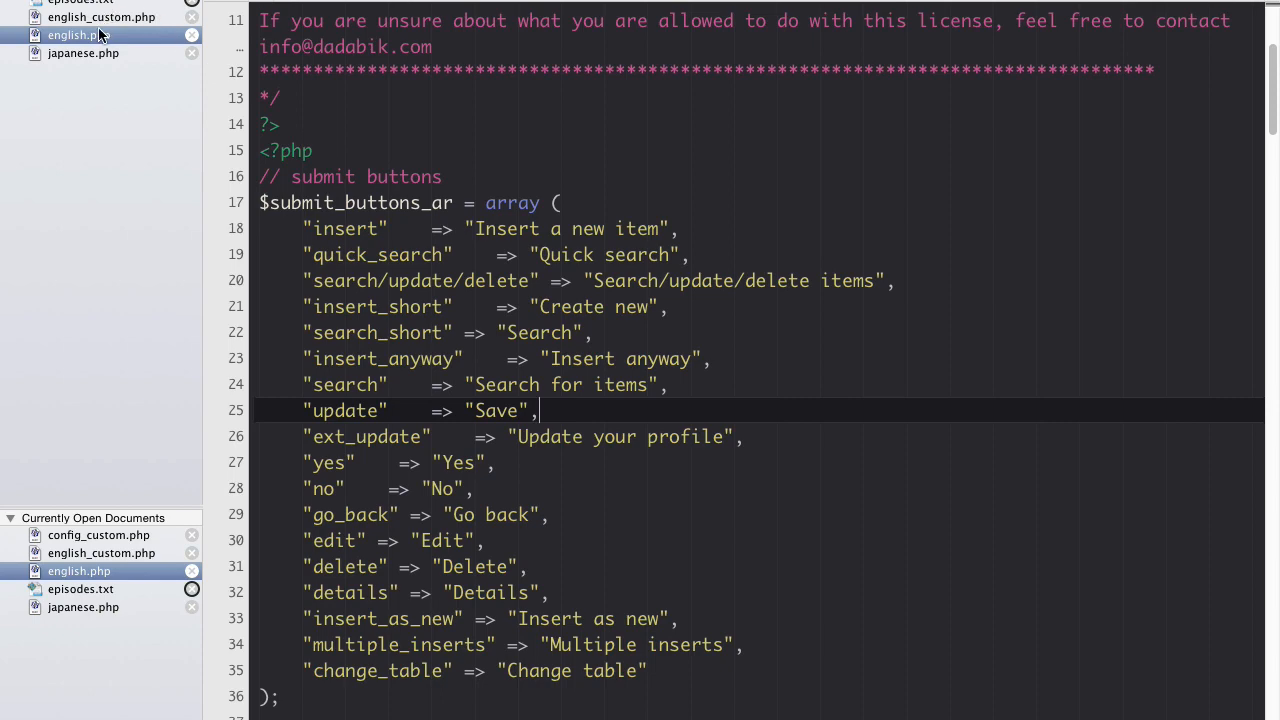
# Start a new override on line 27 of english_custom.php with $submit_buttons_ar[' using the array name copied from english.php.
pyautogui.click(70, 18)
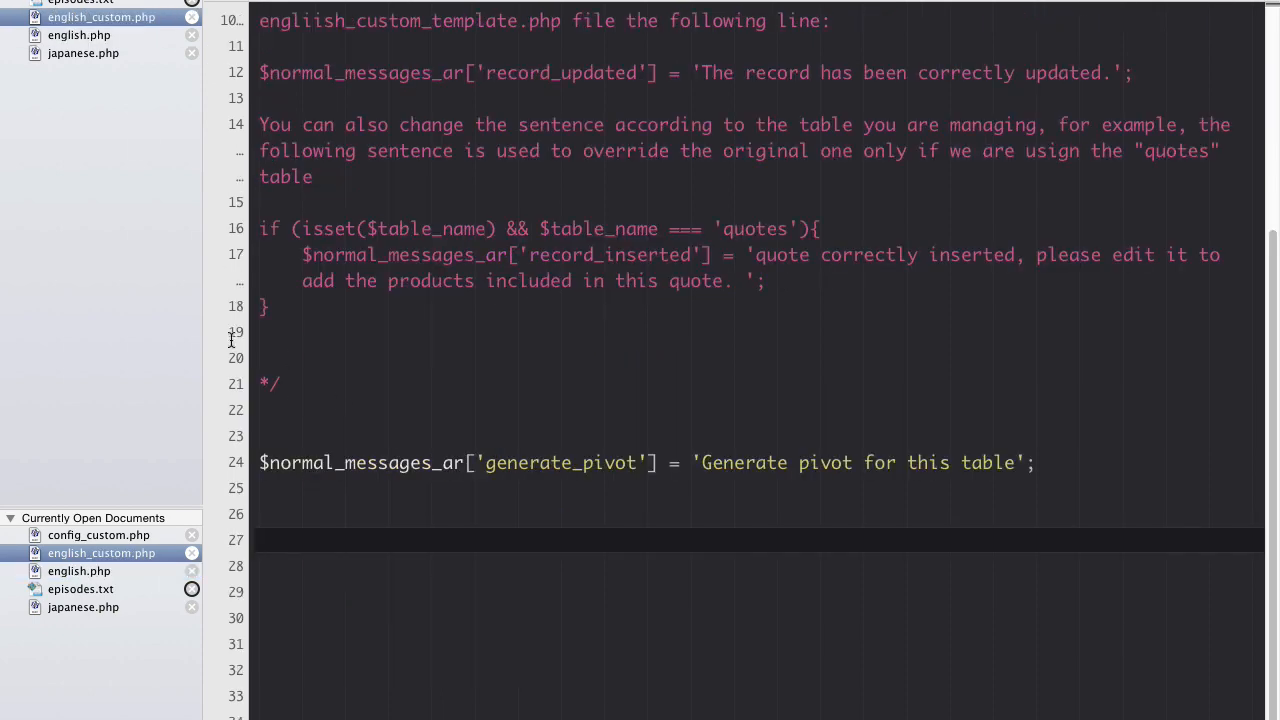
pyautogui.click(94, 36)
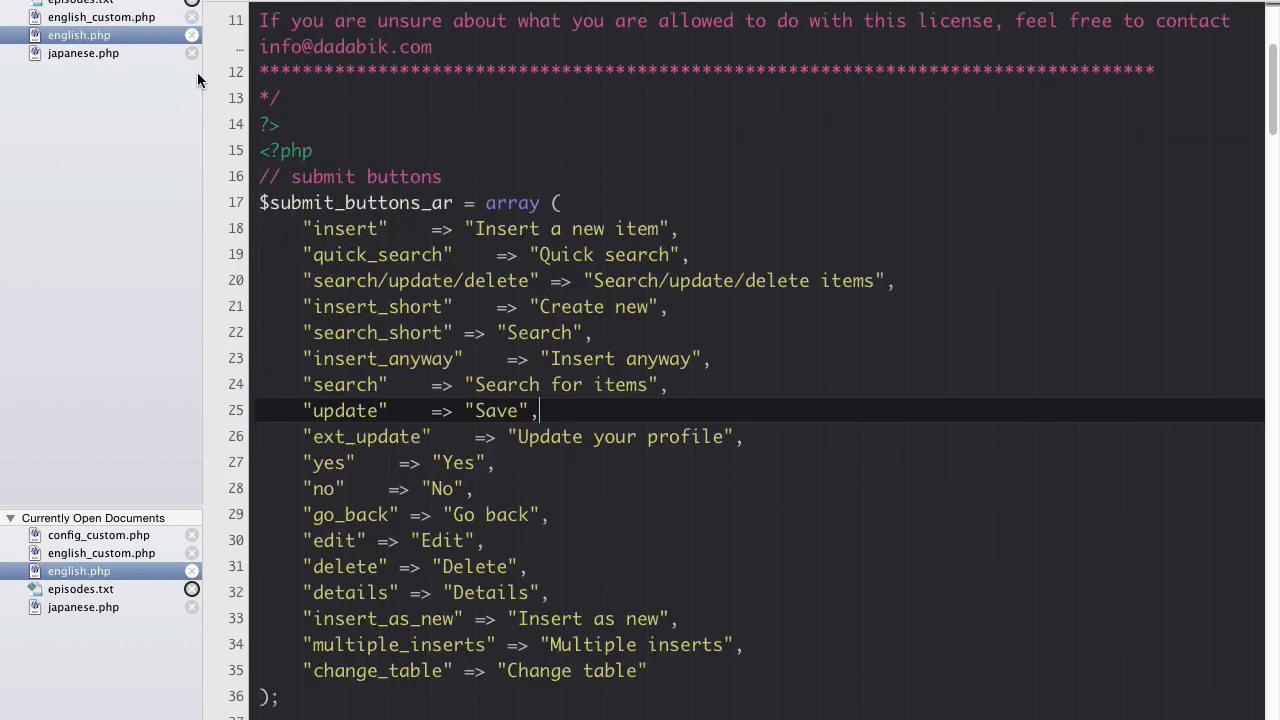
pyautogui.doubleClick(331, 202)
pyautogui.press('super+c')
pyautogui.click(86, 18)
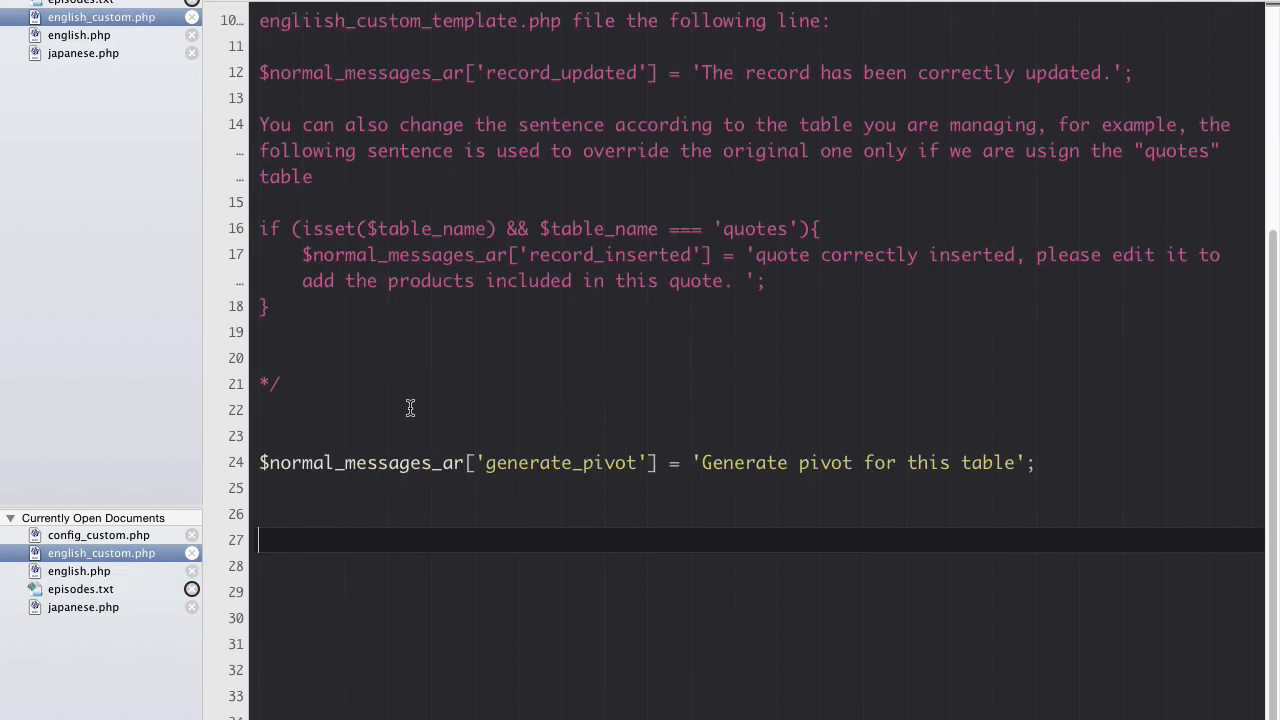
pyautogui.write('$')
pyautogui.press('super+v')
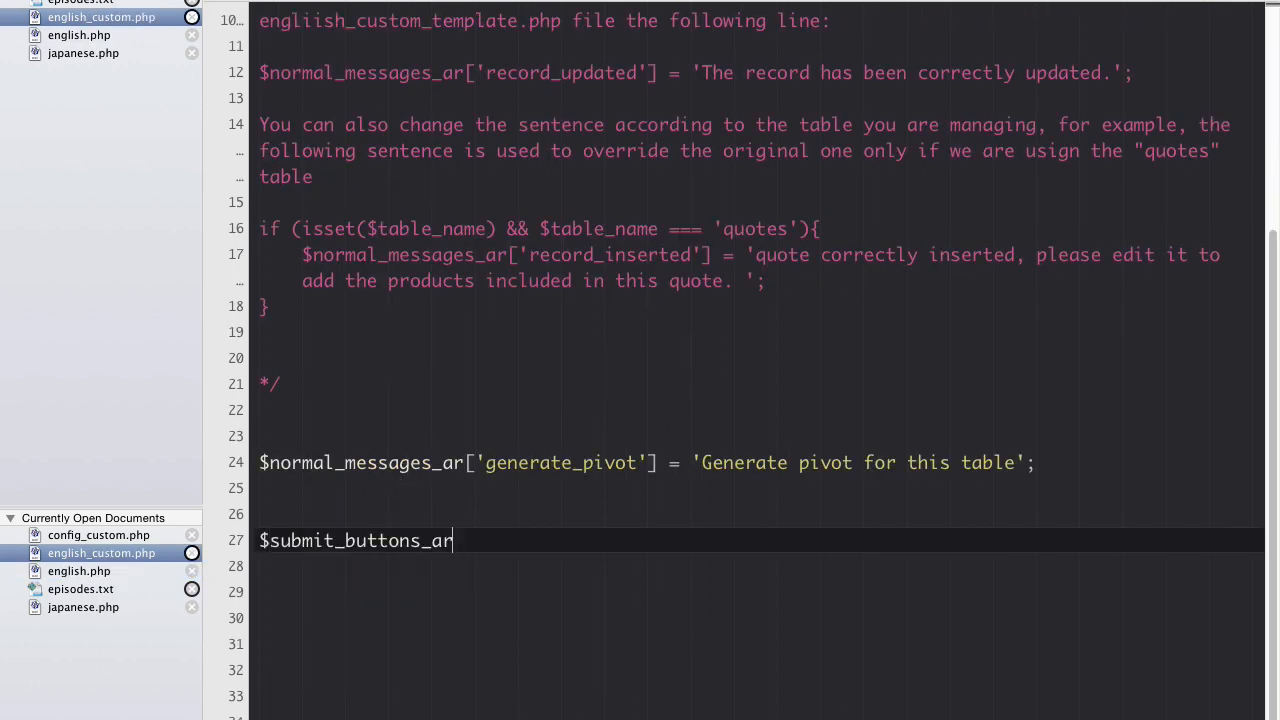
pyautogui.write("['")
# Complete the array reference with the key 'insert' copied from english.php and begin its string assignment.
pyautogui.click(116, 36)
pyautogui.click(494, 229)
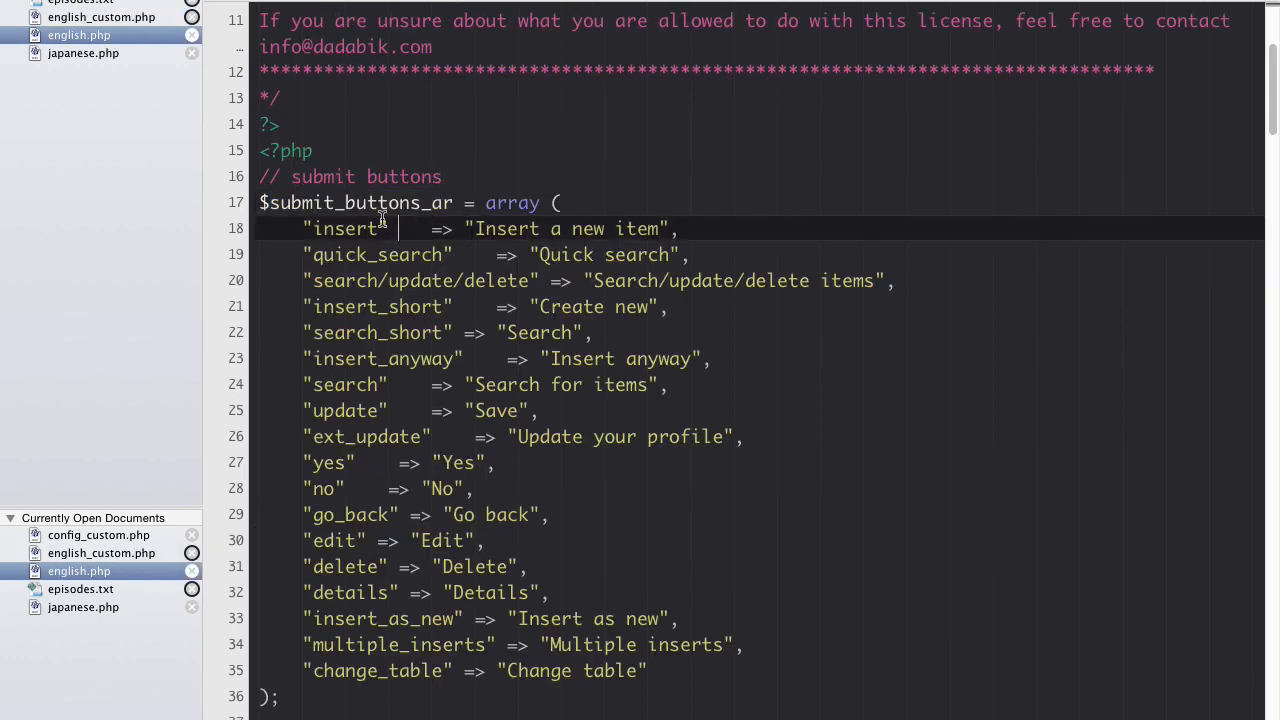
pyautogui.doubleClick(346, 229)
pyautogui.press('super+c')
pyautogui.click(116, 17)
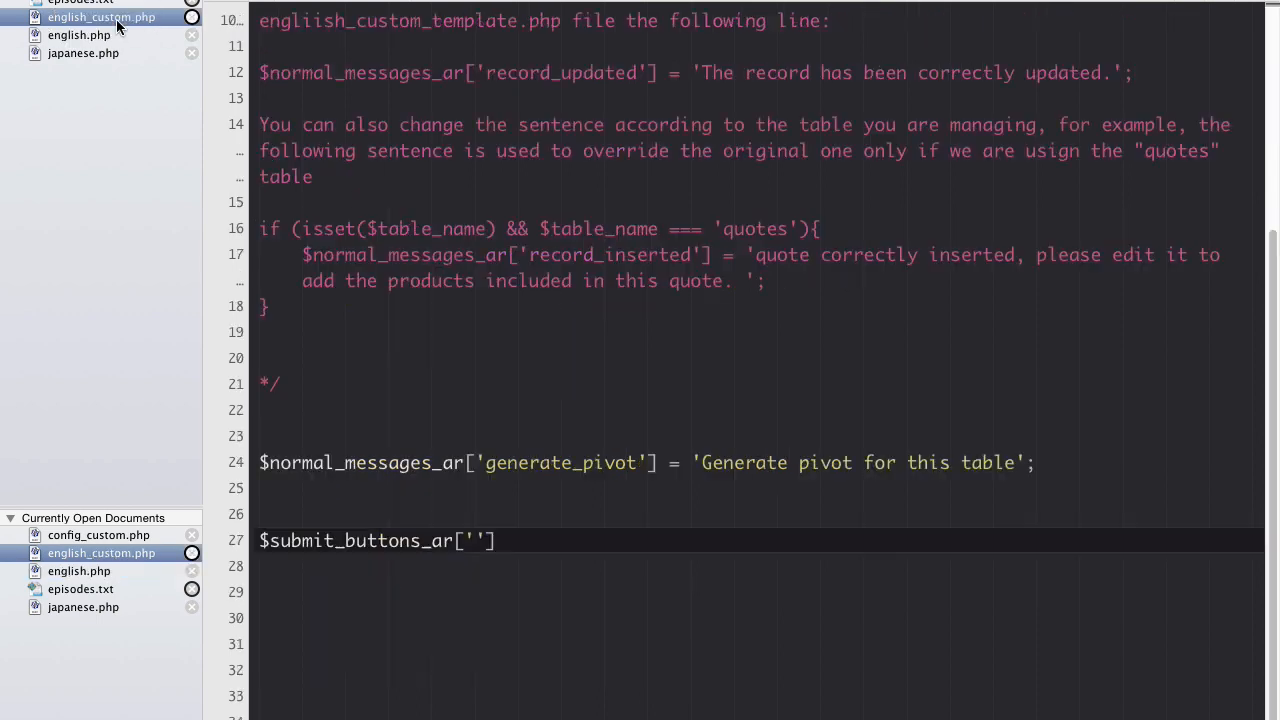
pyautogui.press('super+v')
pyautogui.press('Right')
pyautogui.press('Right')
pyautogui.write("= '")
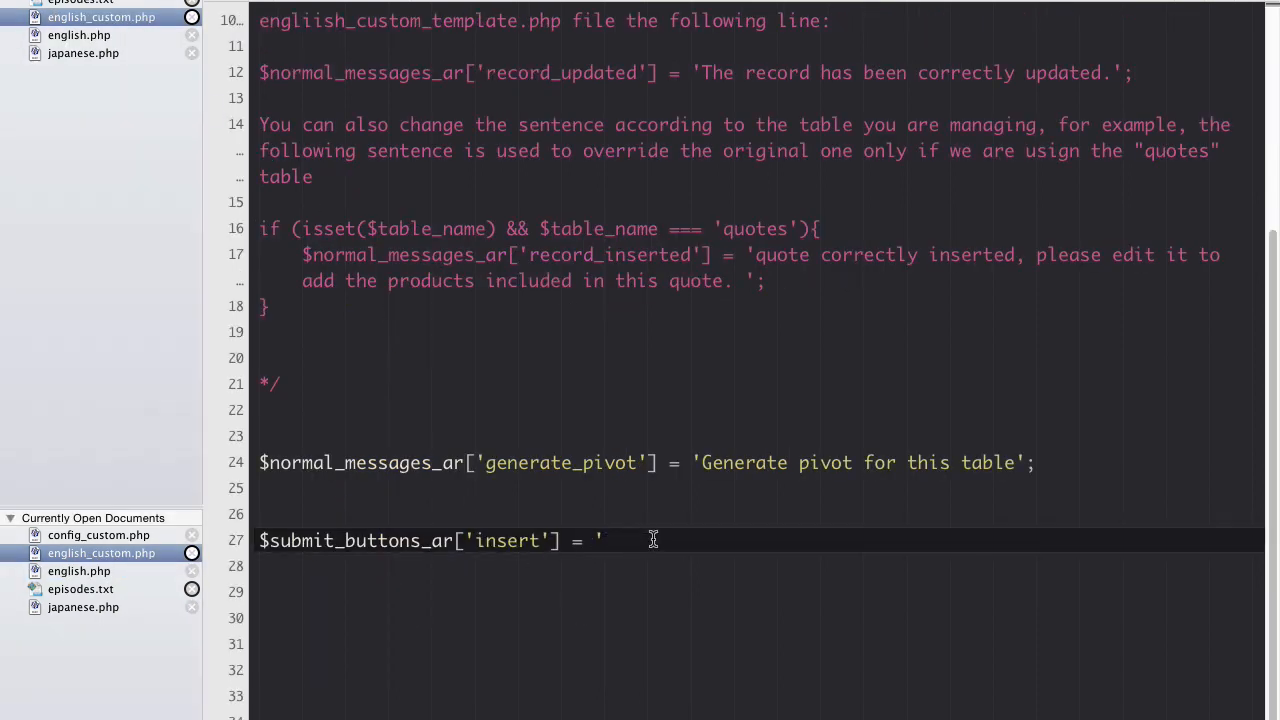
# Assign the text 'Insert a new customer' to the override, save english_custom.php, and reload the new-customer form in the browser.
pyautogui.write('Insert a new')
pyautogui.press('BackSpace')
pyautogui.press('BackSpace')
pyautogui.write("new customer';")
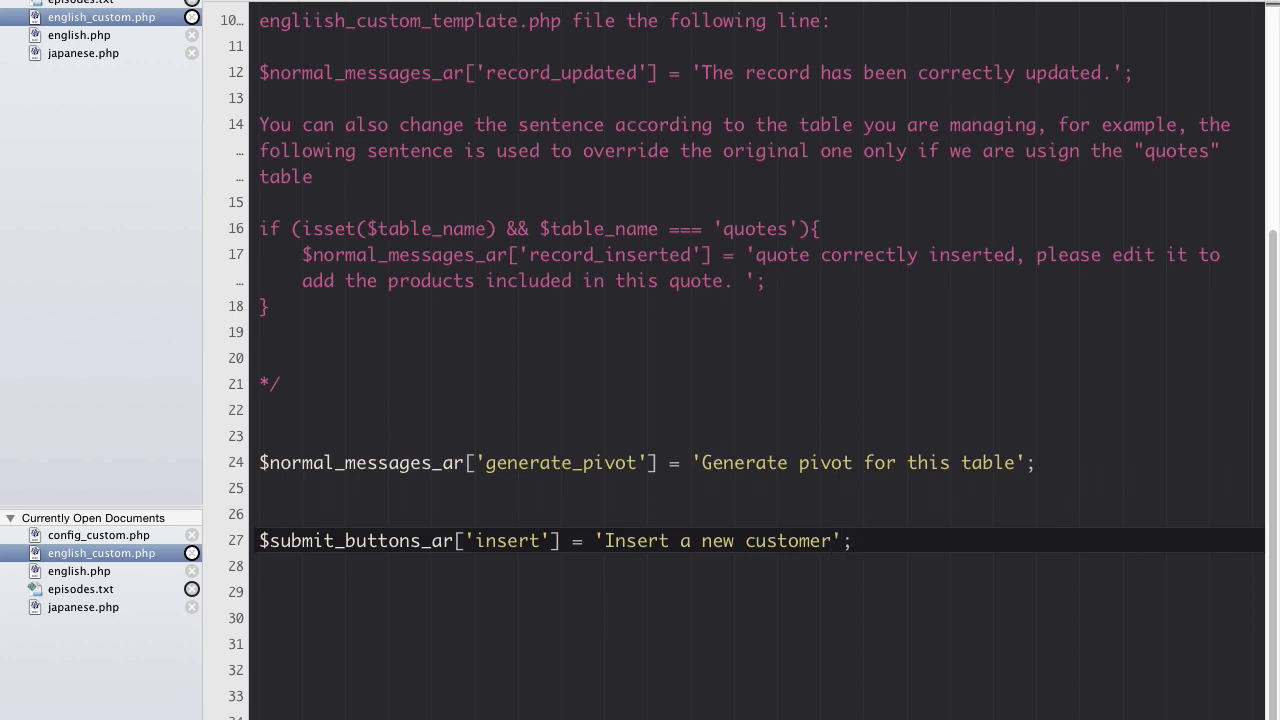
pyautogui.press('super+s')
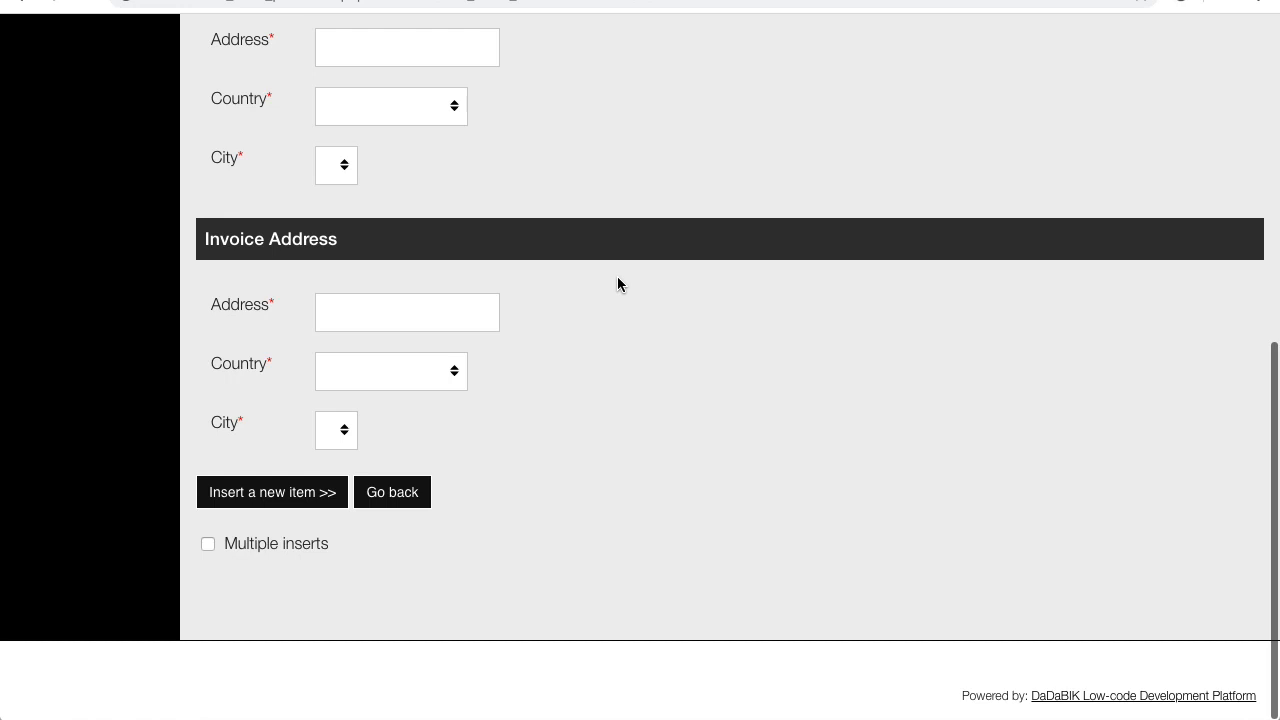
pyautogui.press('super+r')
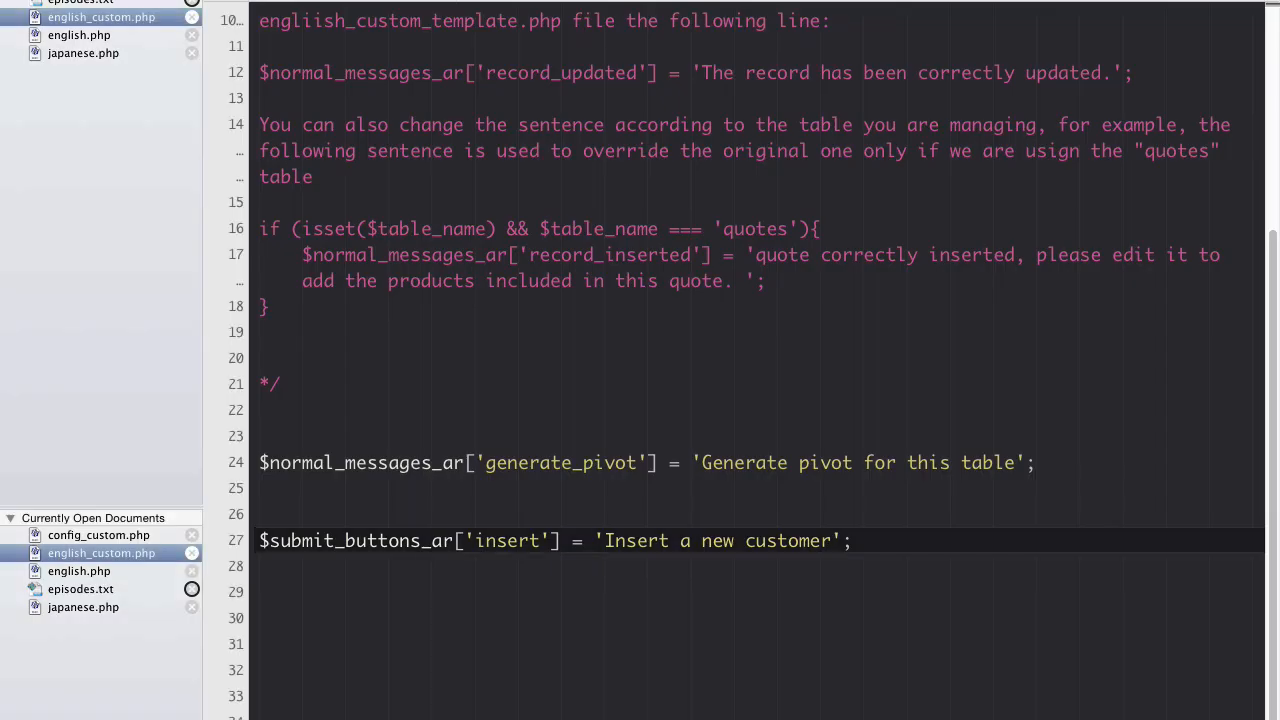
# Insert a line above the submit-button override in english_custom.php and begin the condition if (isset($_GET['tablename']) &&.
pyautogui.click(338, 514)
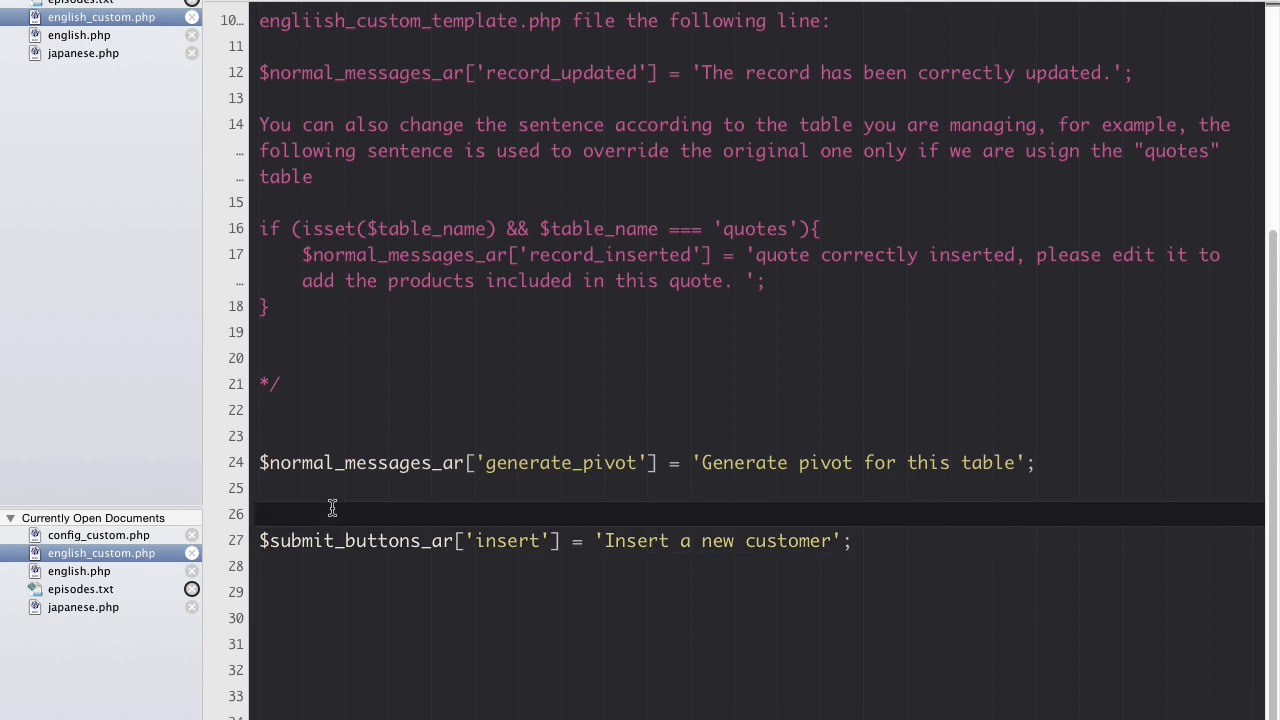
pyautogui.press('Return')
pyautogui.write('if (isset()')
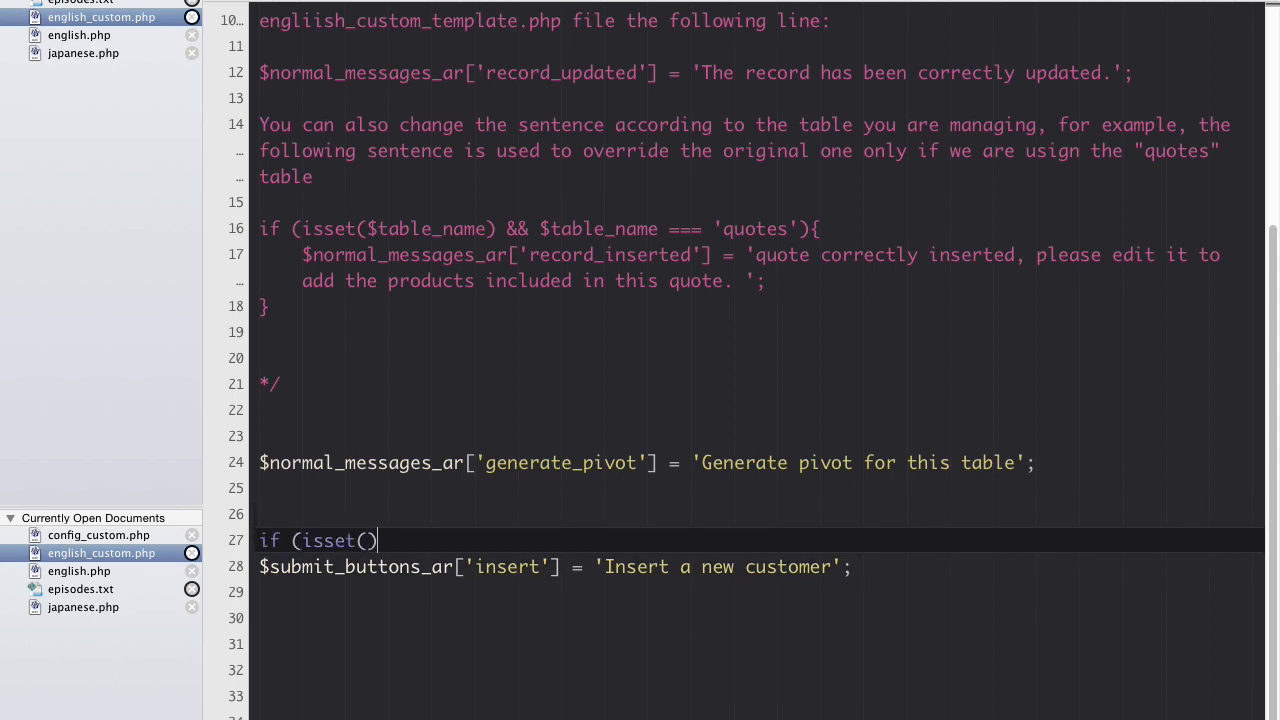
pyautogui.press('Left')
pyautogui.write("$_GET['")
pyautogui.write("tablename'")
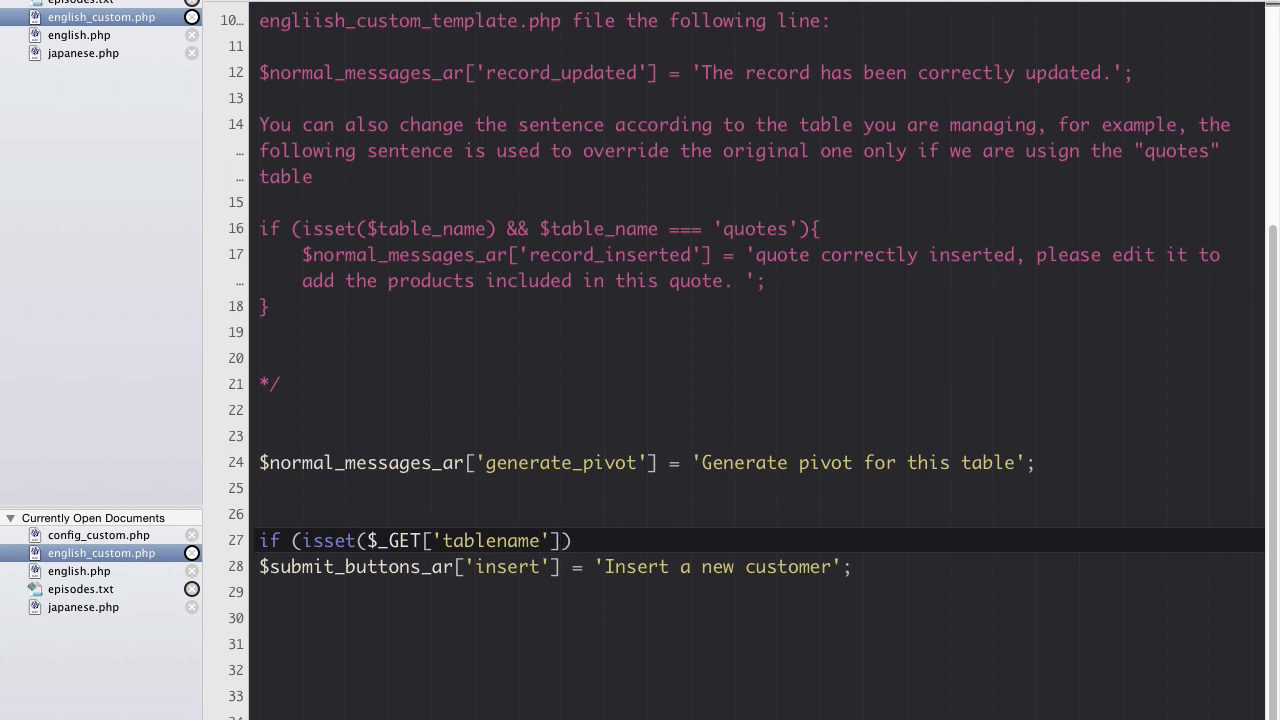
pyautogui.write(') &&')
# Extend the condition with the comparison $_GET['tablename'] === 'customers', reusing the existing $_GET reference.
pyautogui.doubleClick(400, 541)
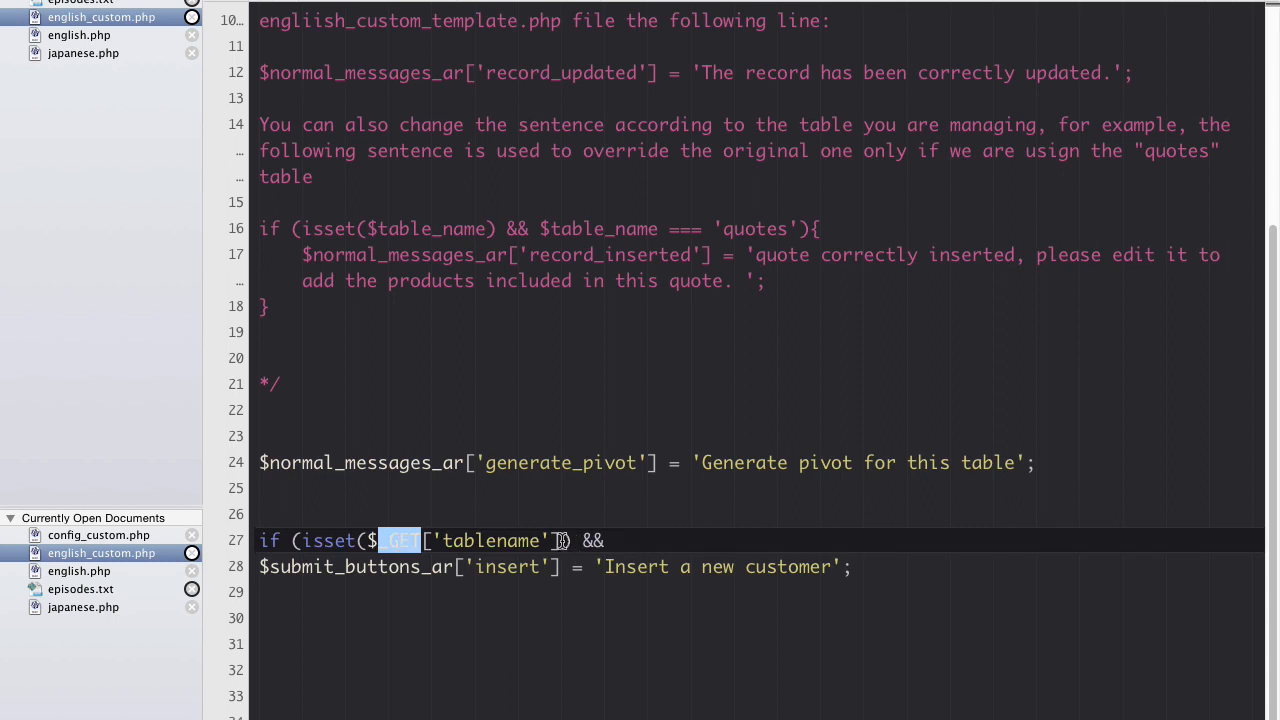
pyautogui.moveTo(378, 541); pyautogui.dragTo(562, 541)
pyautogui.press('super+c')
pyautogui.click(622, 541)
pyautogui.press('super+v')
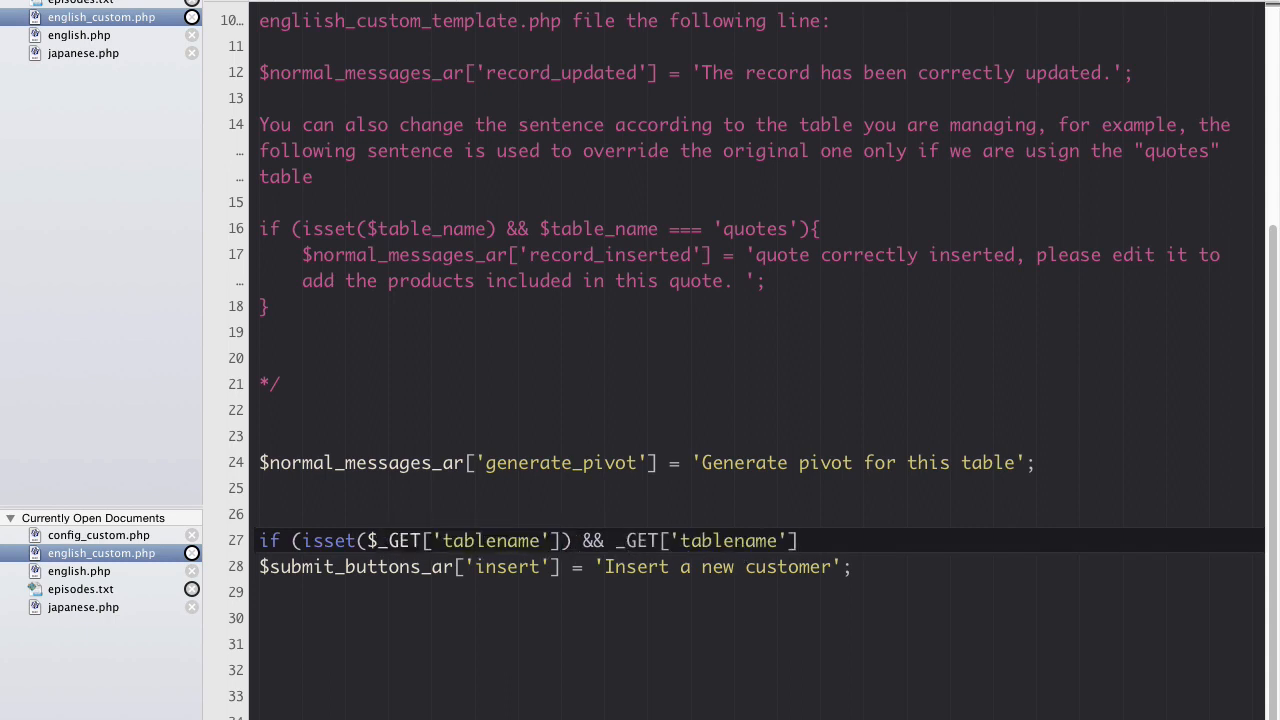
pyautogui.write('$')
pyautogui.click(877, 547)
pyautogui.write("=== ''")
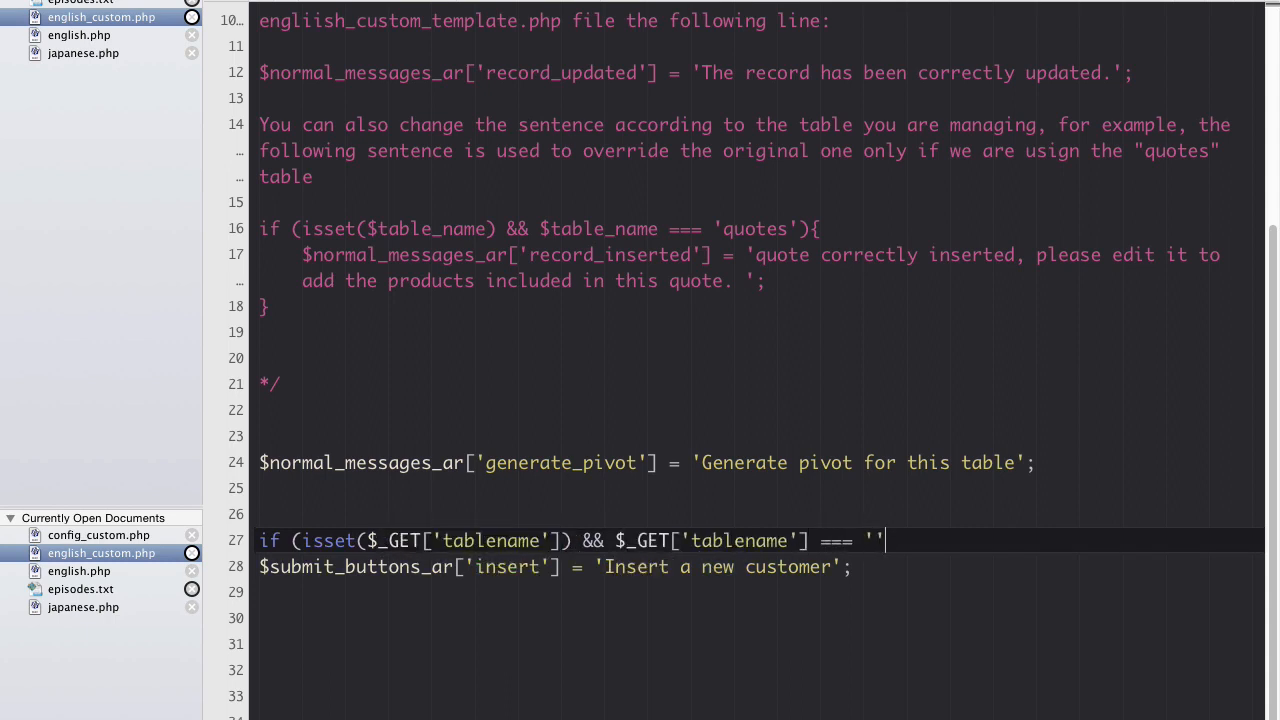
pyautogui.press('Left')
pyautogui.write('customers')
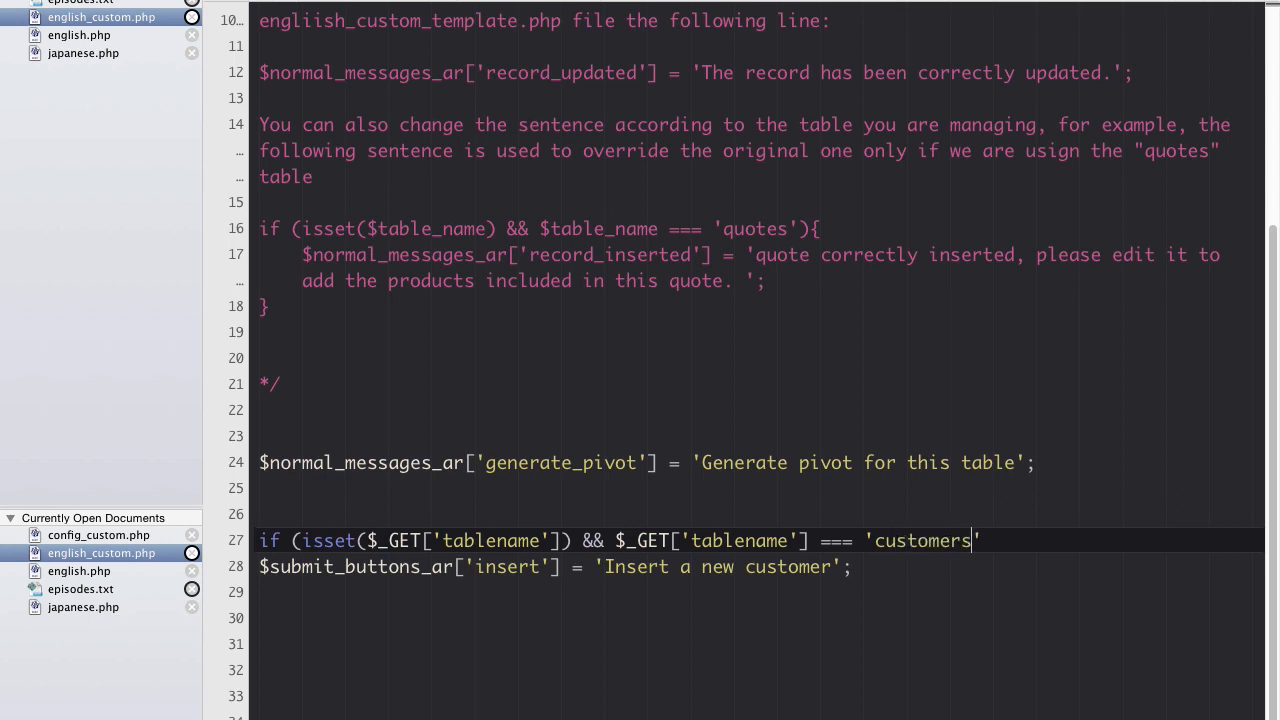
# Finish the customers condition with ){, indent the submit-button override inside it, add the closing brace, and save english_custom.php.
pyautogui.press('Right')
pyautogui.write('){')
pyautogui.click(266, 567)
pyautogui.press('Tab')
pyautogui.click(970, 569)
pyautogui.press('Return')
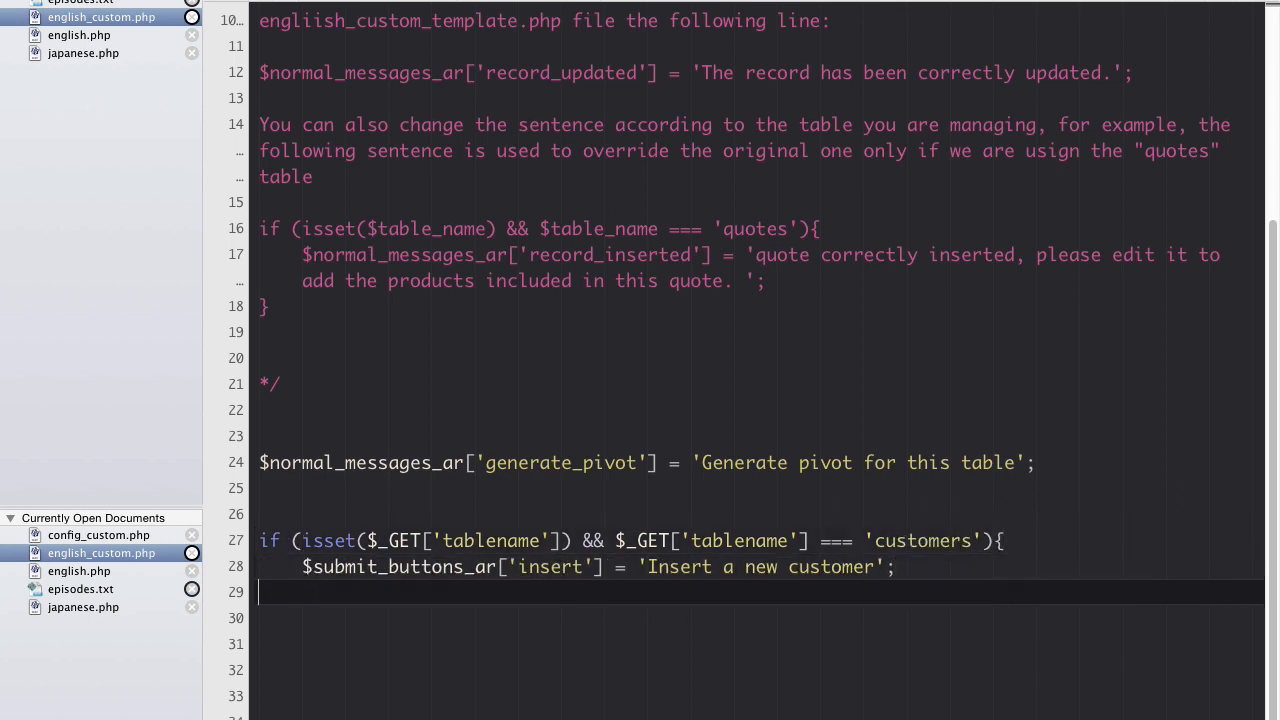
pyautogui.write('}')
pyautogui.press('super+s')
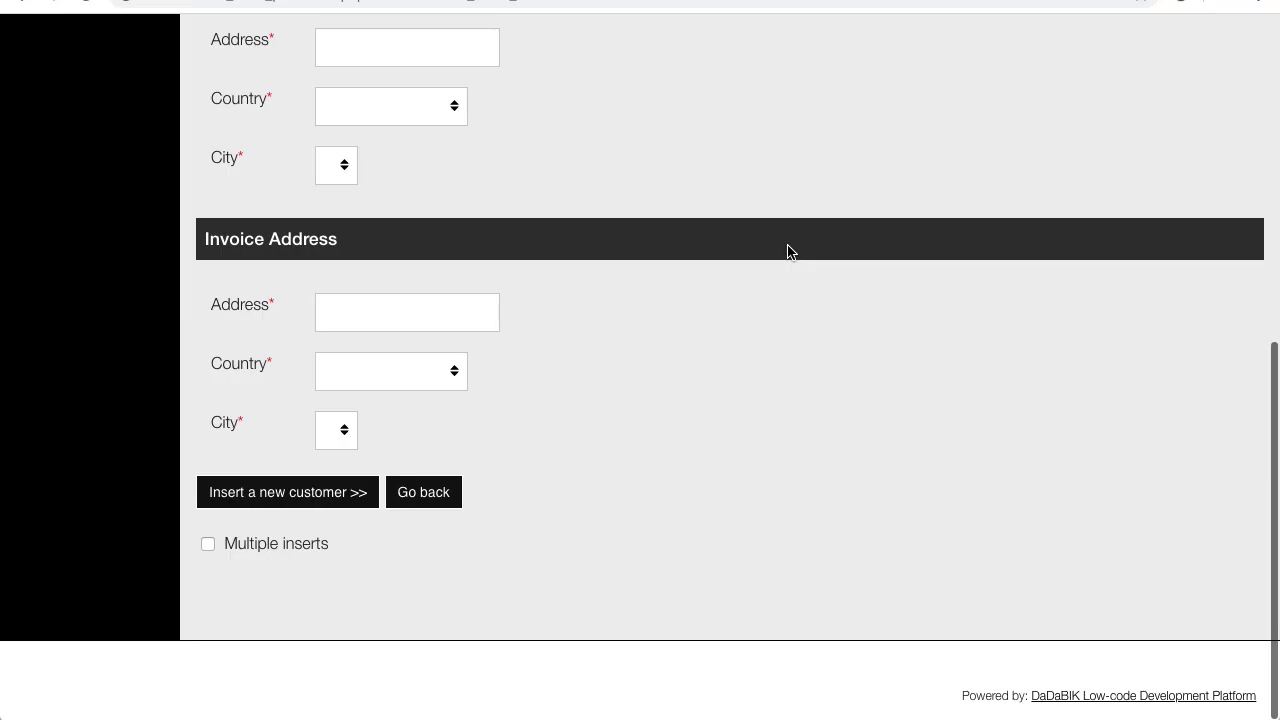
# Check the insert button's label at the end of the new-customer form after reloading it.
pyautogui.scroll(6, 788, 252)
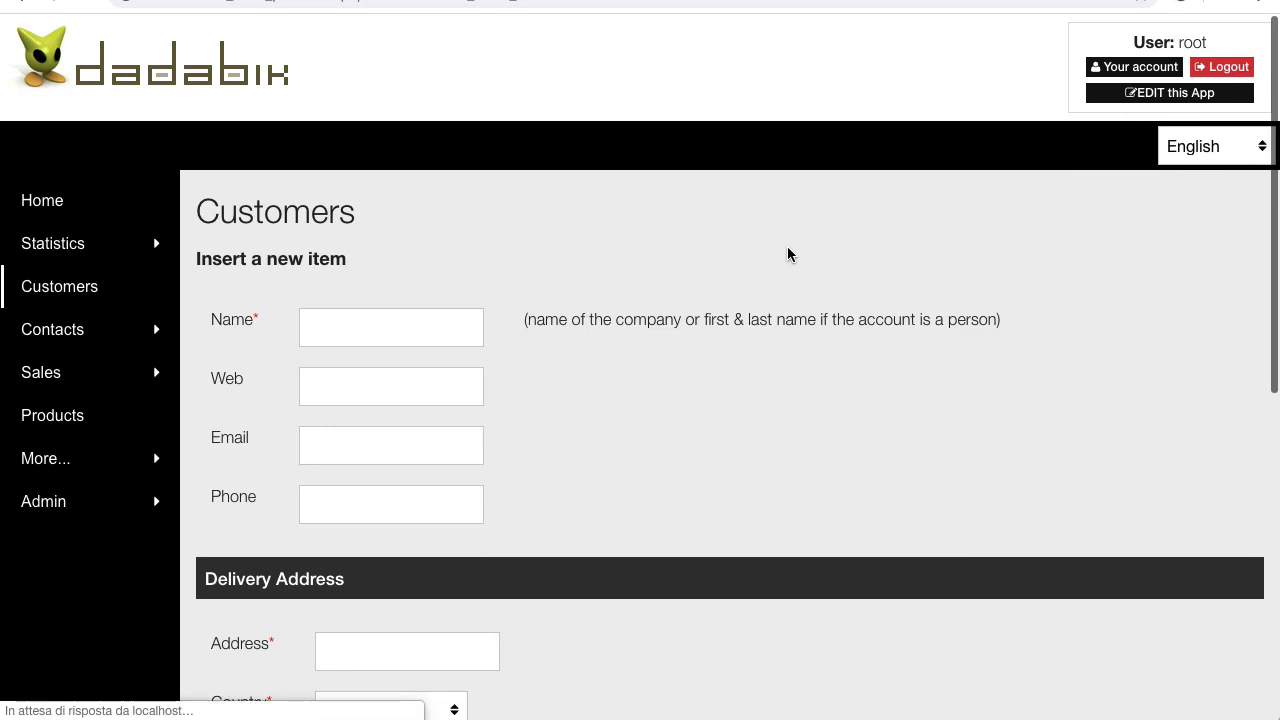
pyautogui.scroll(-6, 626, 428)
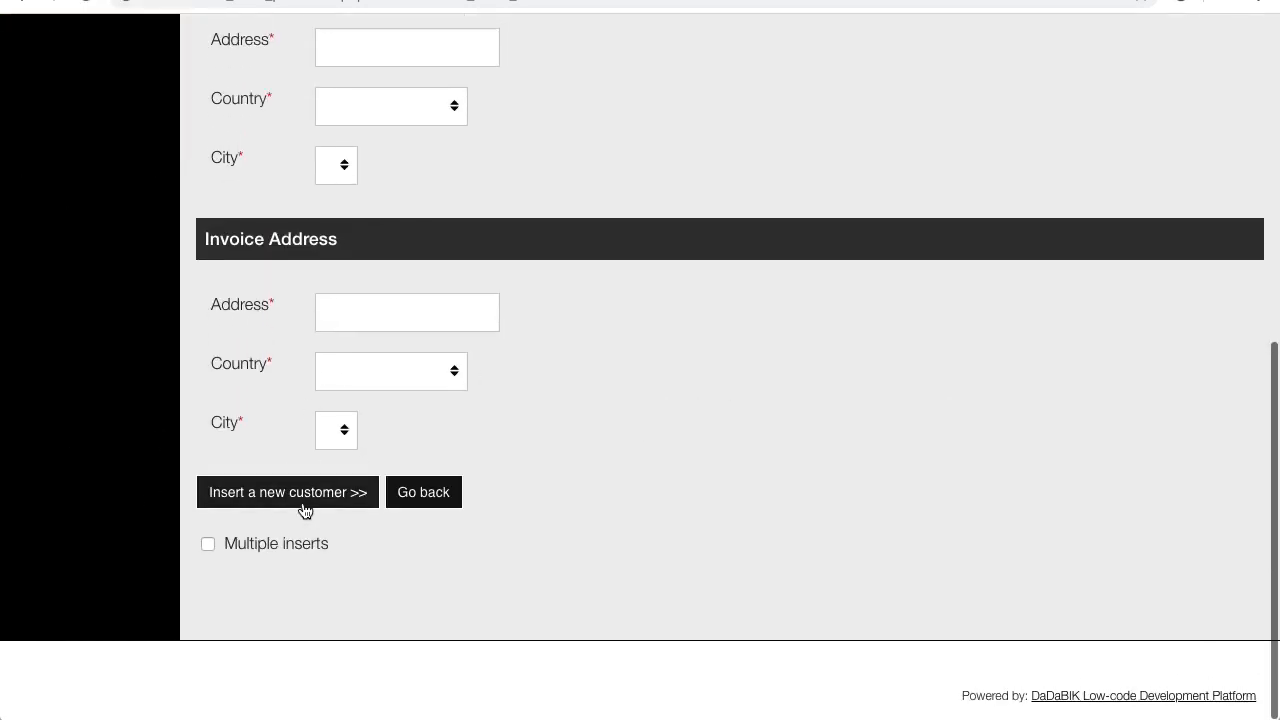
pyautogui.click(335, 494)
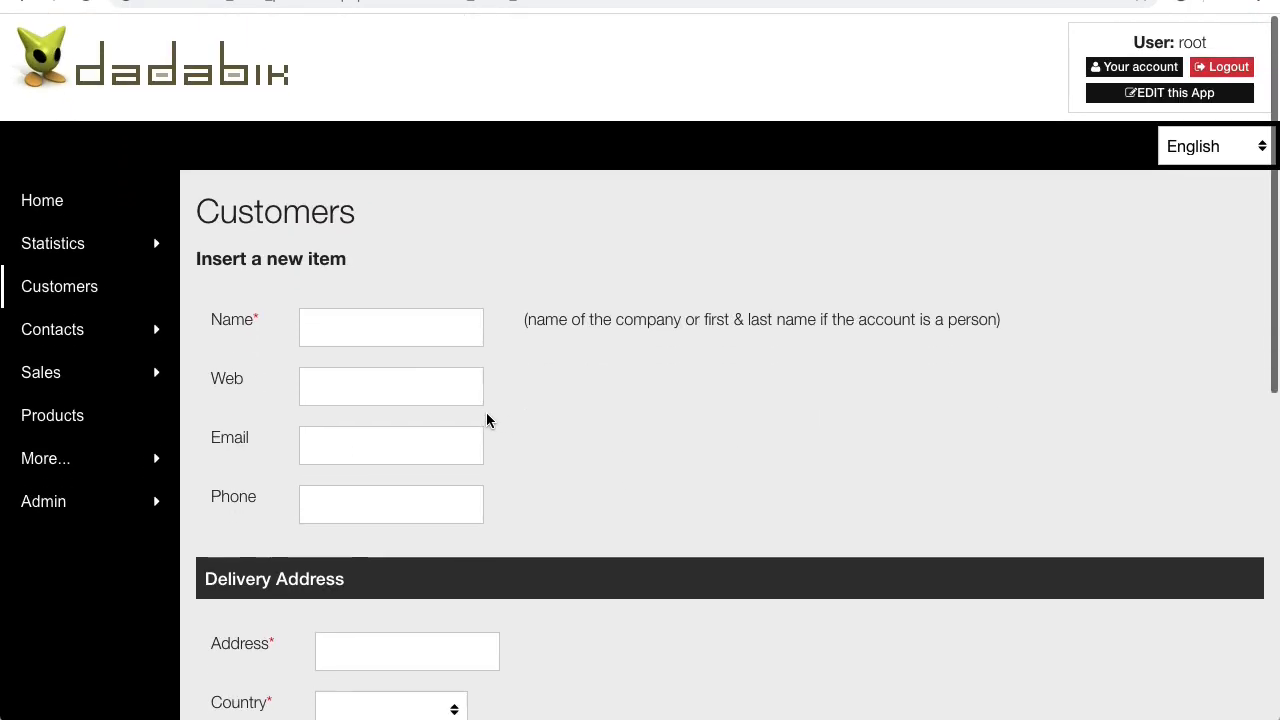
# Open the create-new form of the Leads page and check its insert button's label.
pyautogui.click(86, 329)
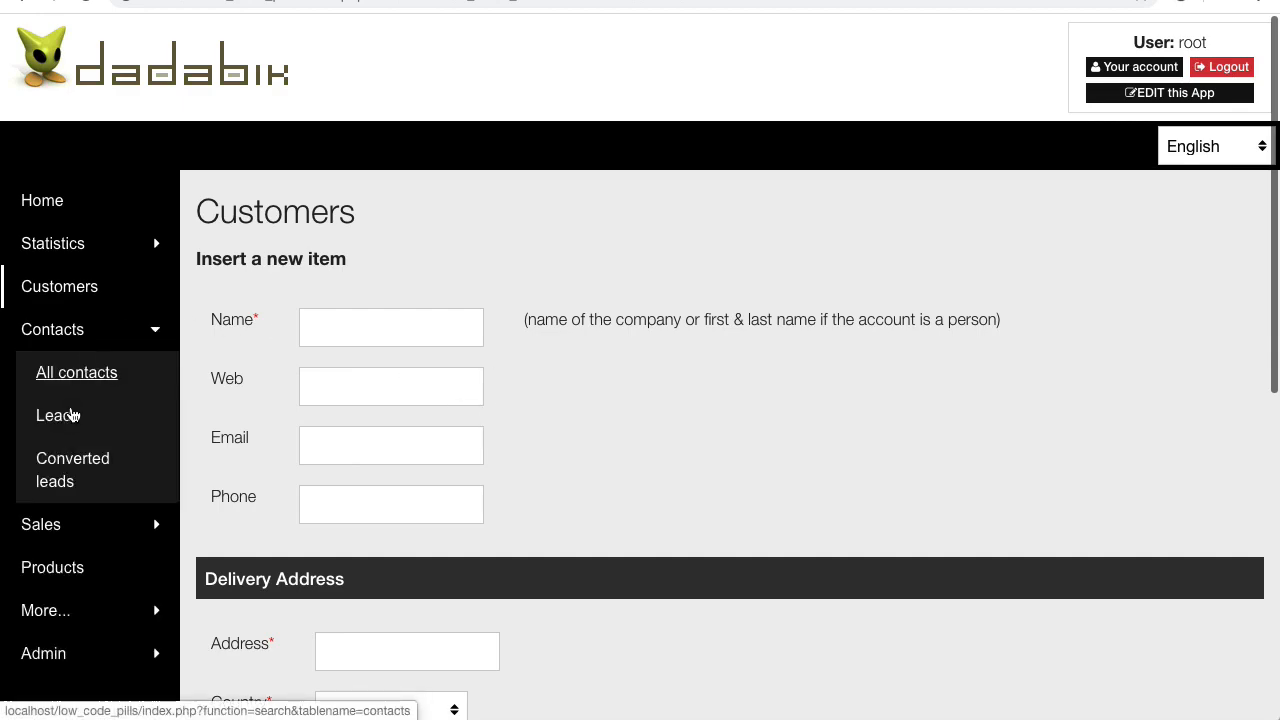
pyautogui.click(62, 418)
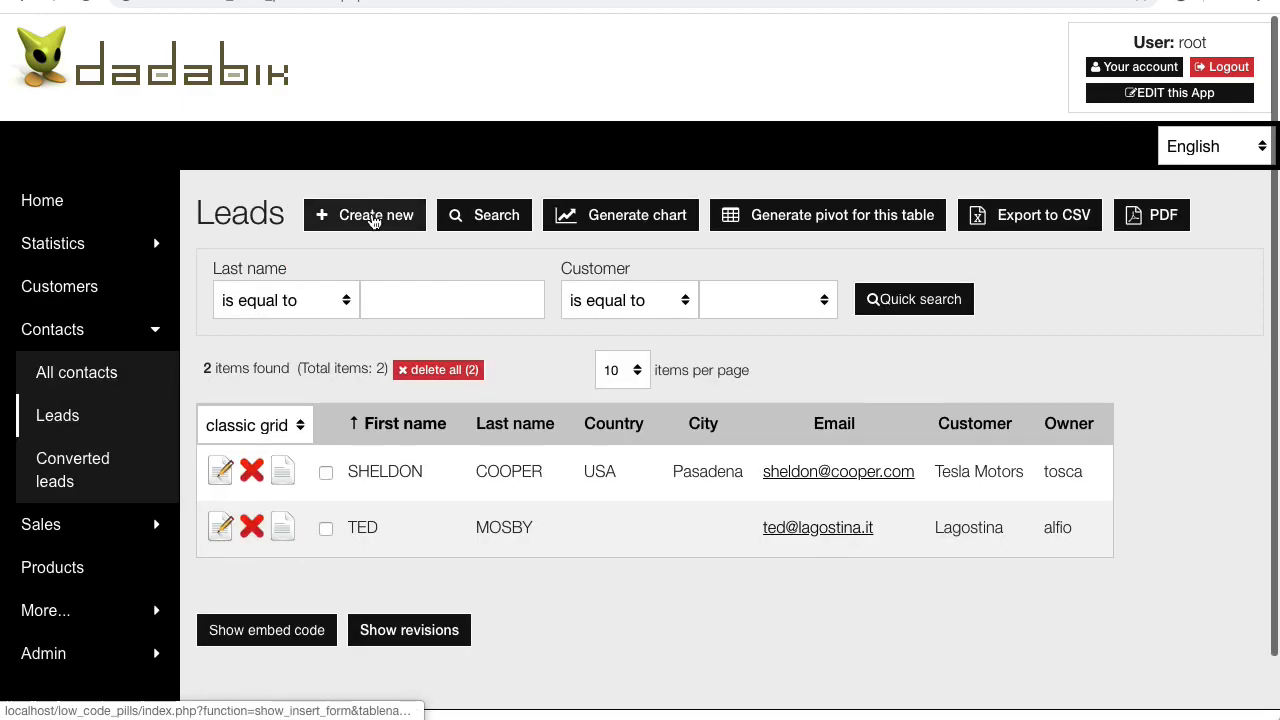
pyautogui.click(373, 220)
pyautogui.scroll(-10, 479, 545)
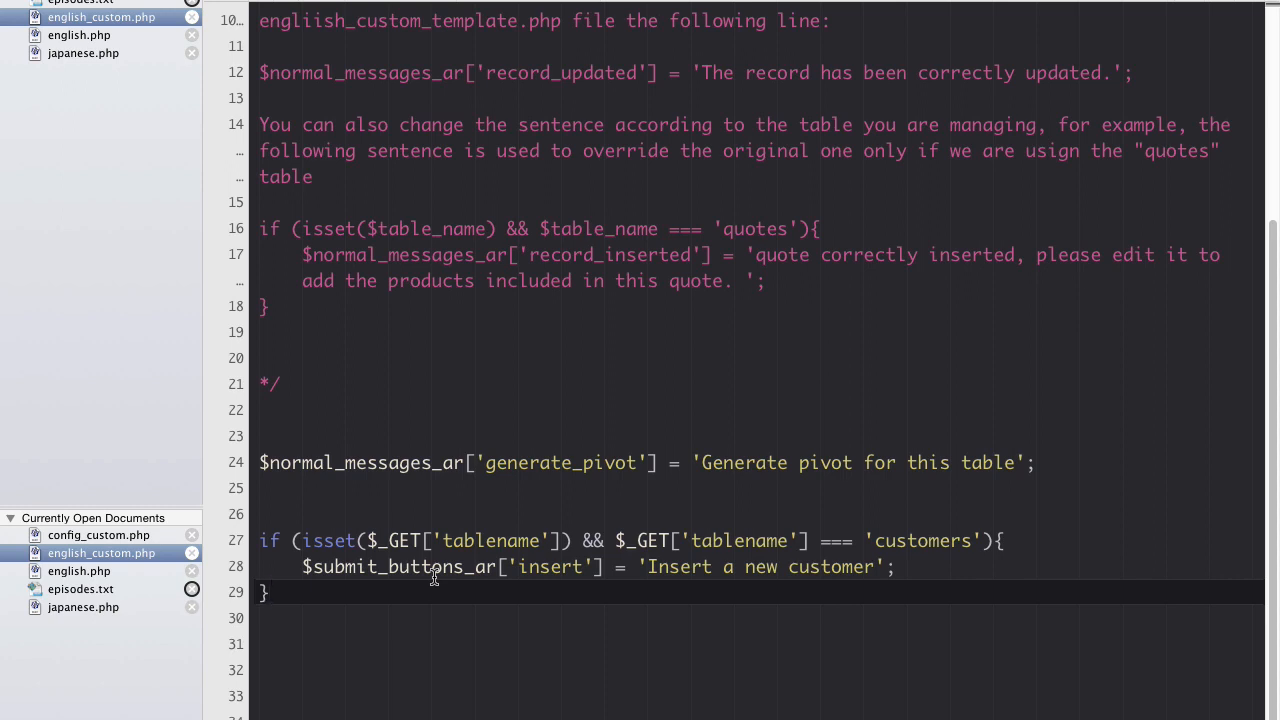
# Review the isset($_GET['tablename']) condition and the 'insert' button override in english_custom.php.
pyautogui.doubleClick(489, 541)
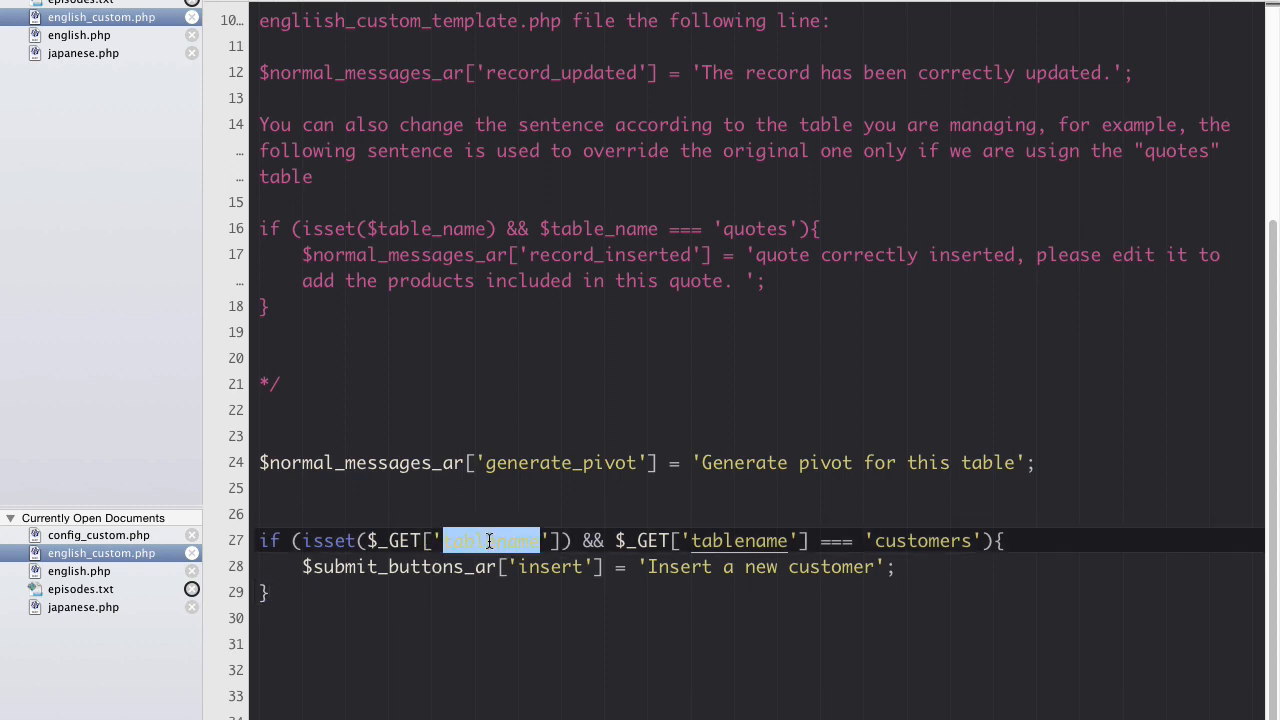
pyautogui.click(594, 567)
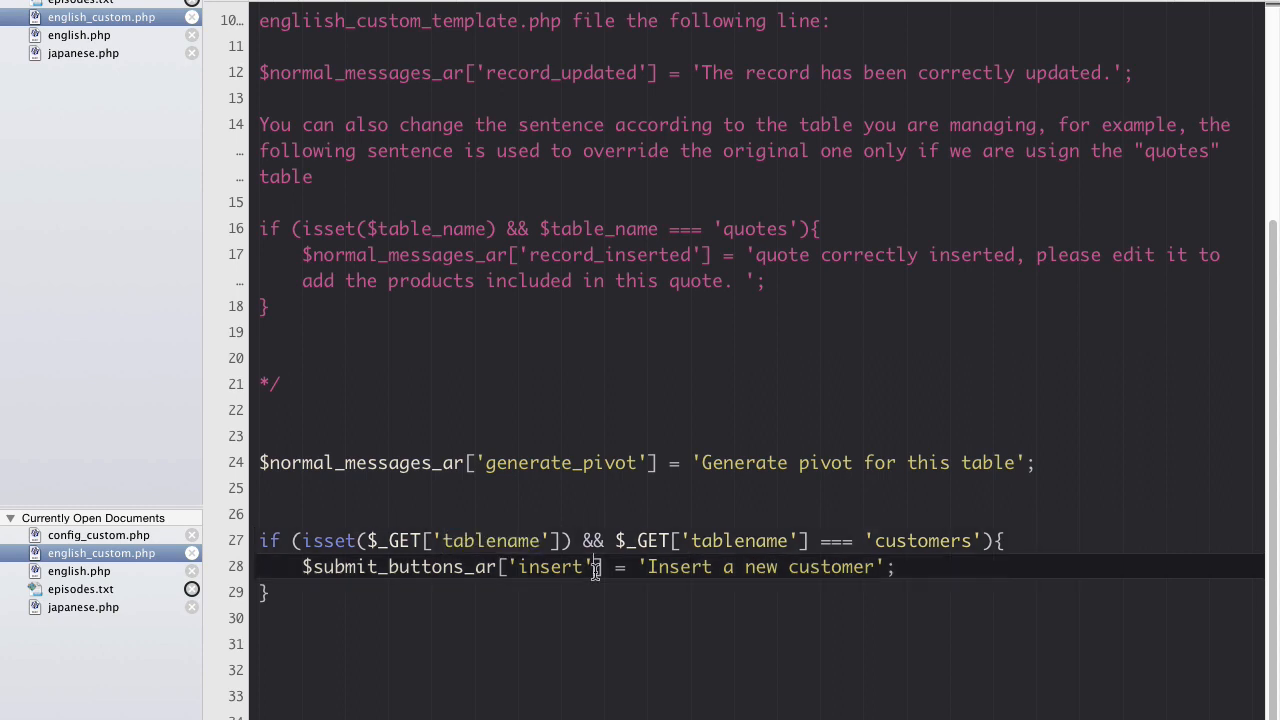
pyautogui.doubleClick(332, 541)
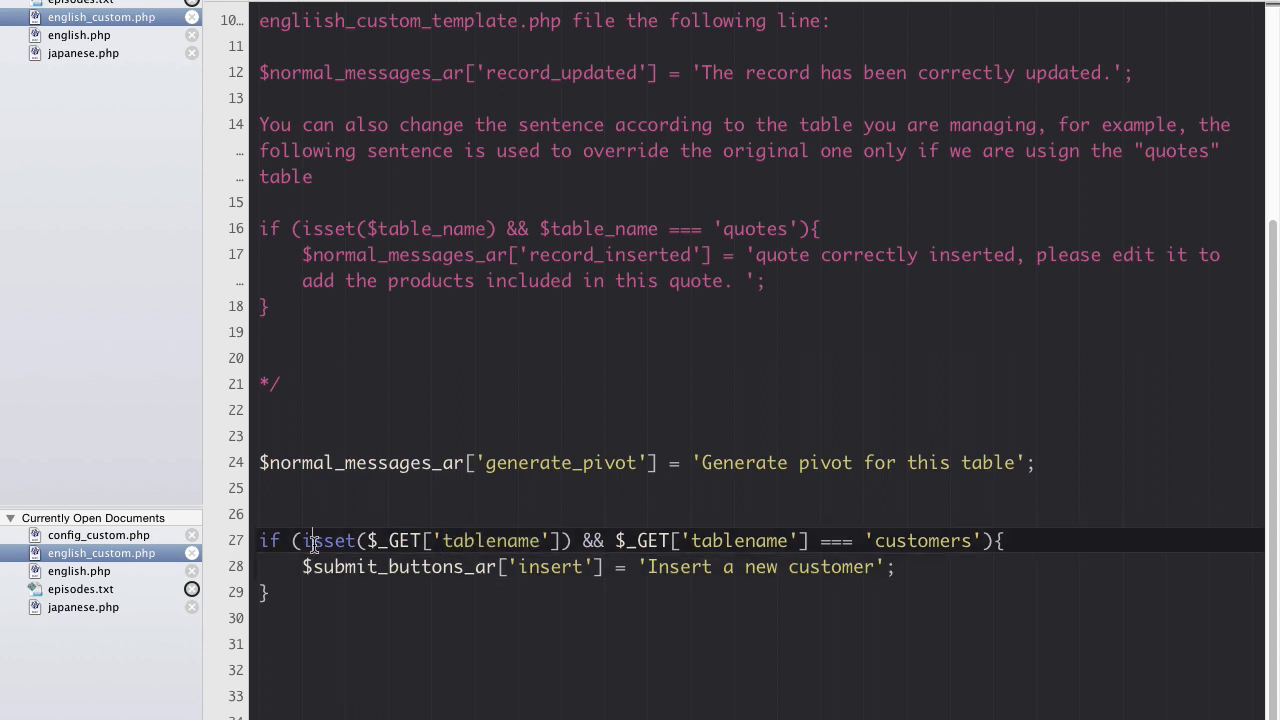
pyautogui.keyDown('shift'); pyautogui.click(573, 541); pyautogui.keyUp('shift')
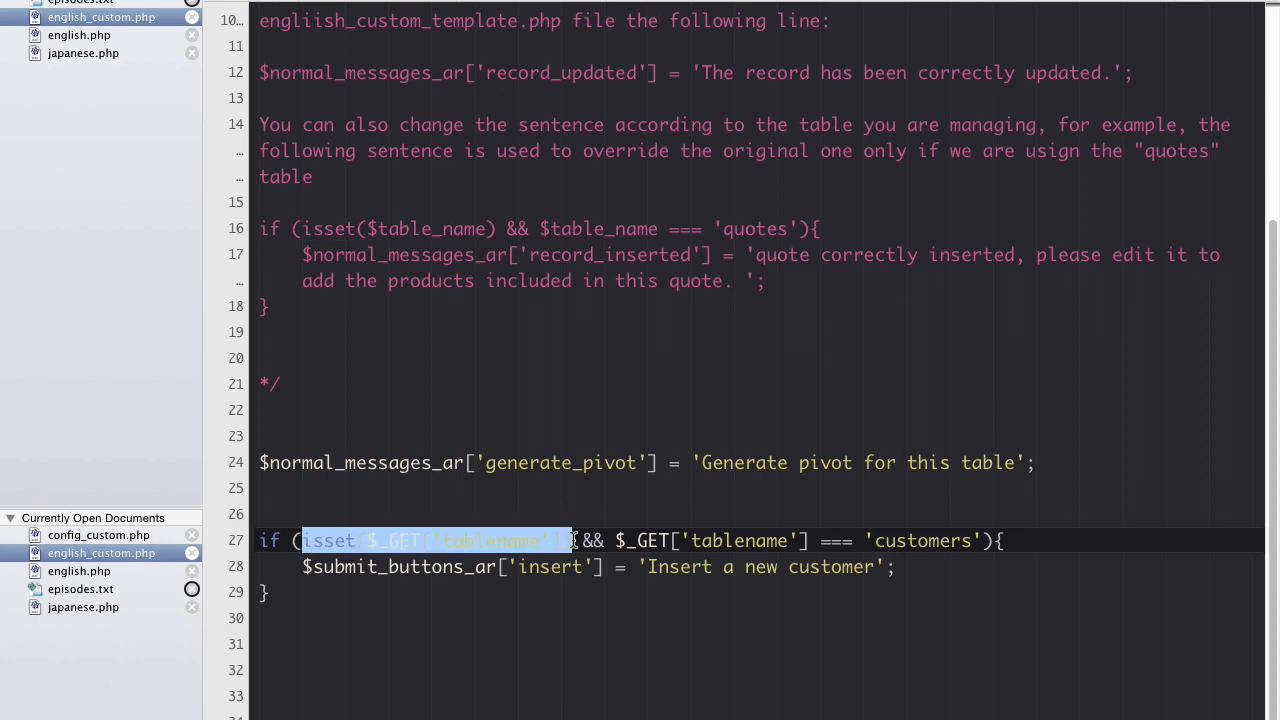
pyautogui.click(573, 541)
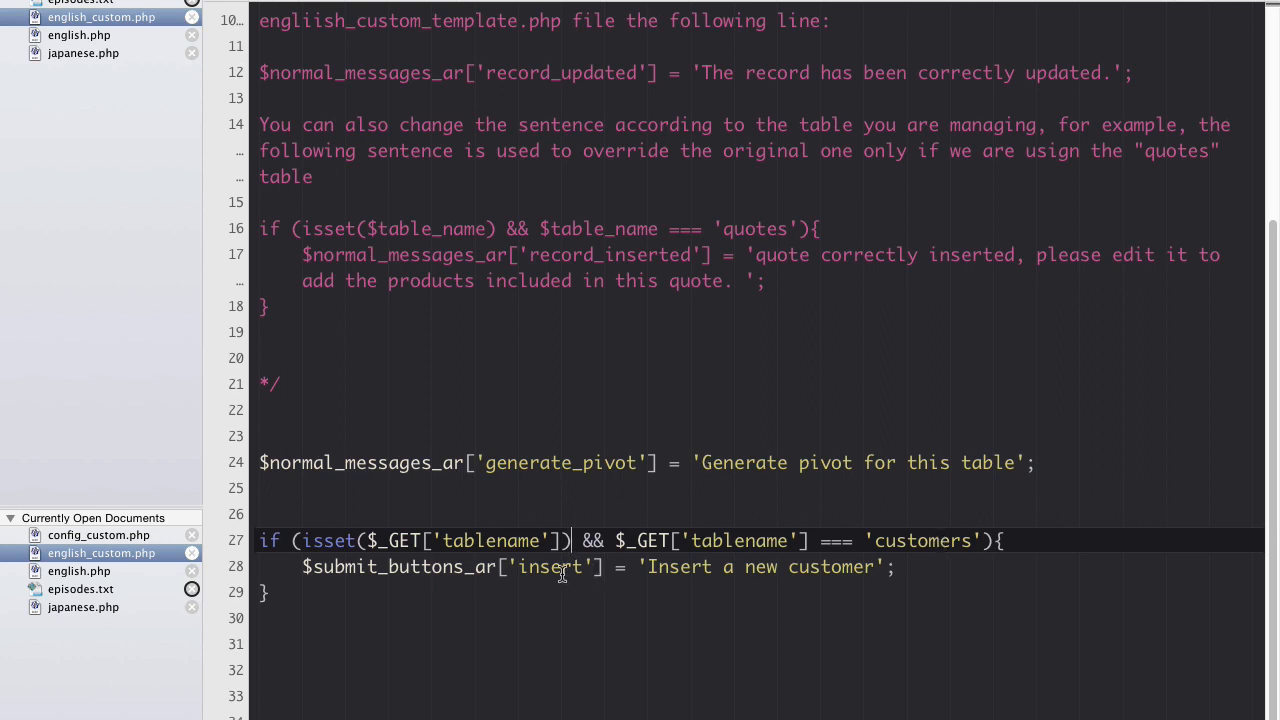
pyautogui.doubleClick(682, 577)
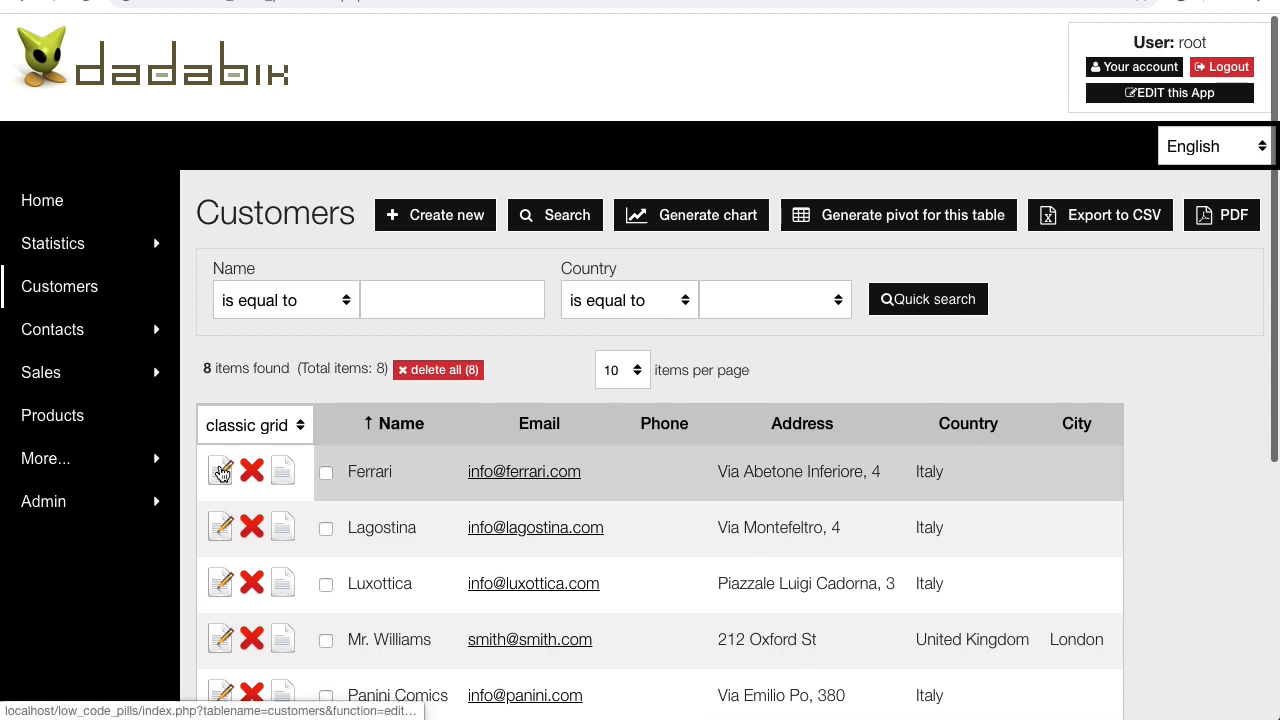
# Open the Ferrari customer for editing, enter the app's forms configurator, and choose the name_account field of the customers table.
pyautogui.click(221, 472)
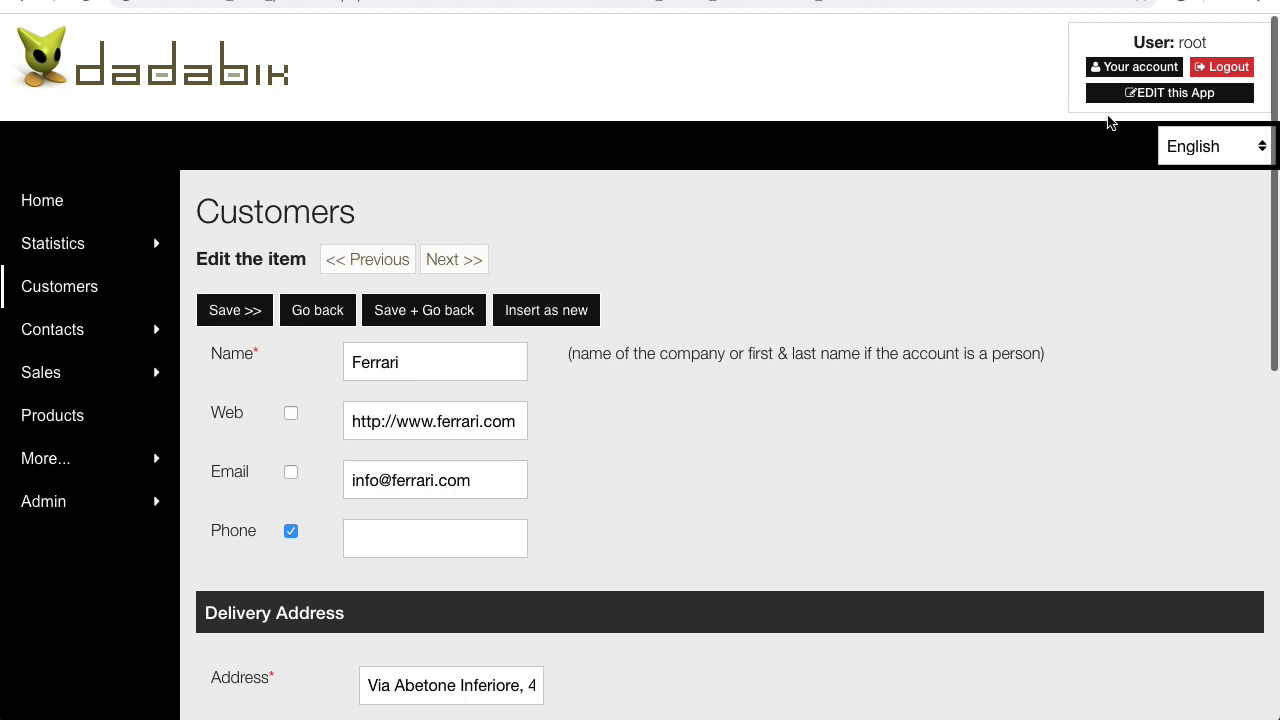
pyautogui.click(1141, 96)
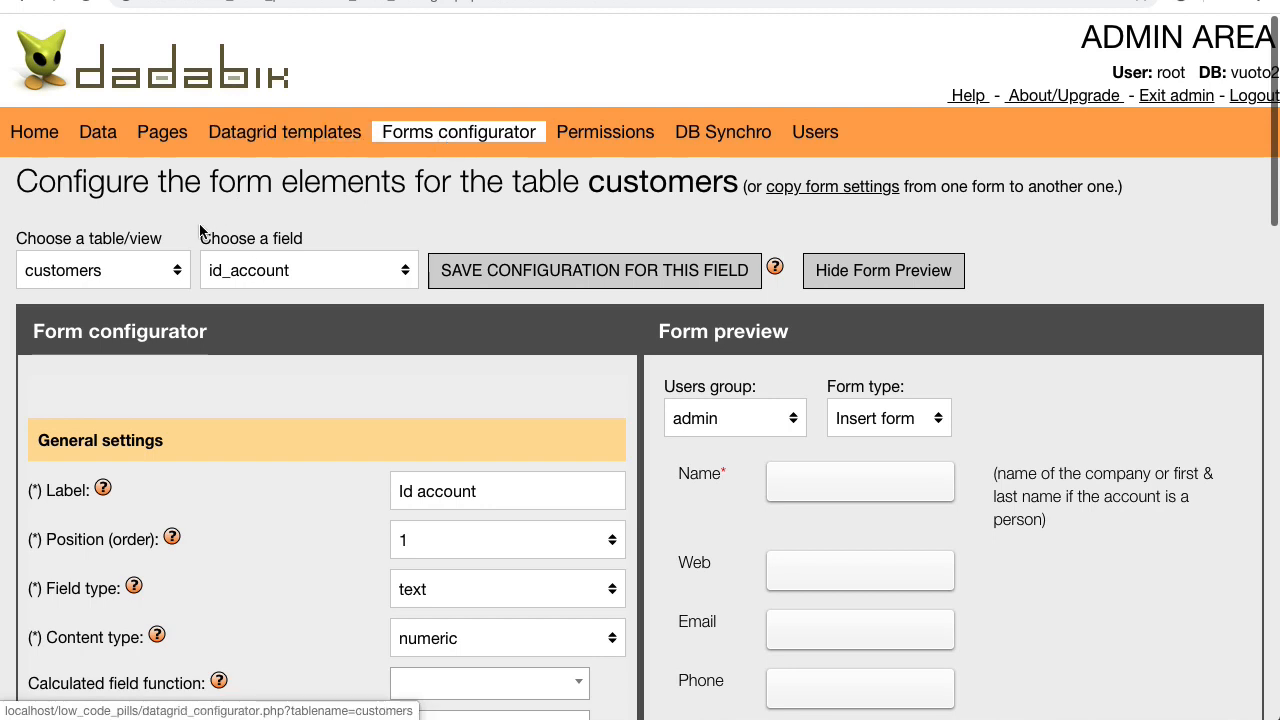
pyautogui.click(229, 268)
pyautogui.click(272, 290)
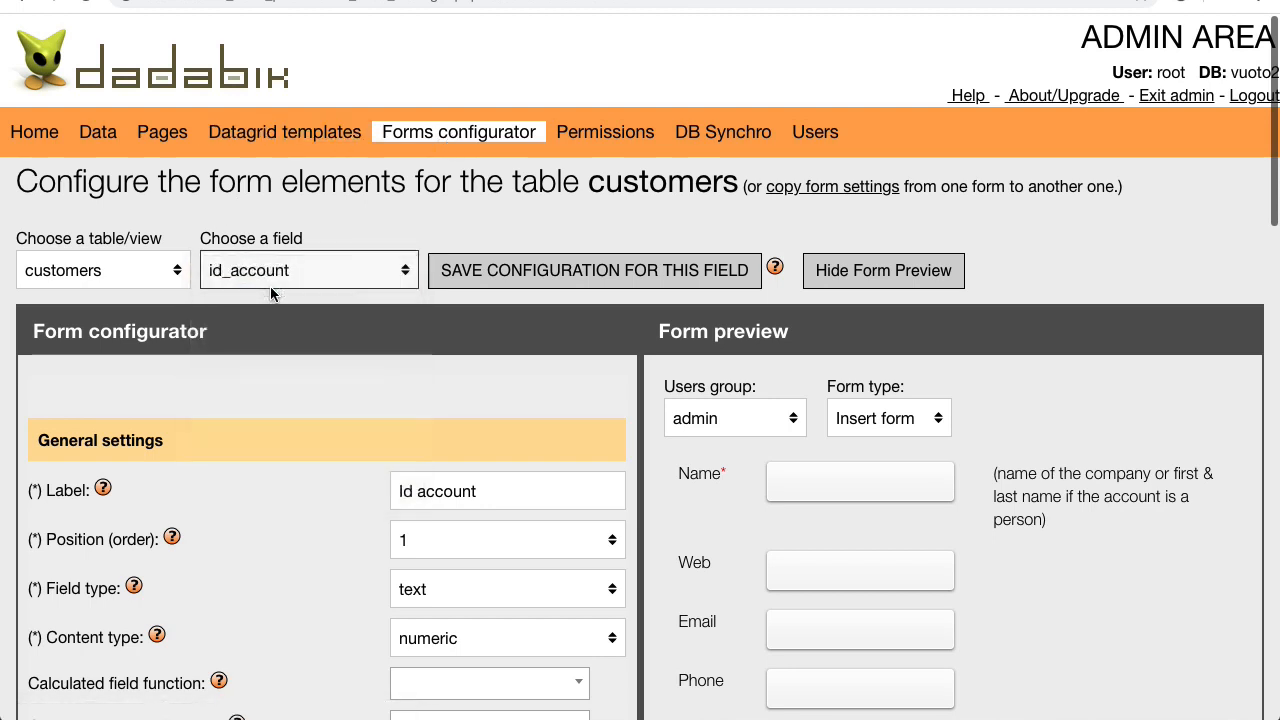
# Read the help text on multi-language values for the Label setting and close it.
pyautogui.click(103, 490)
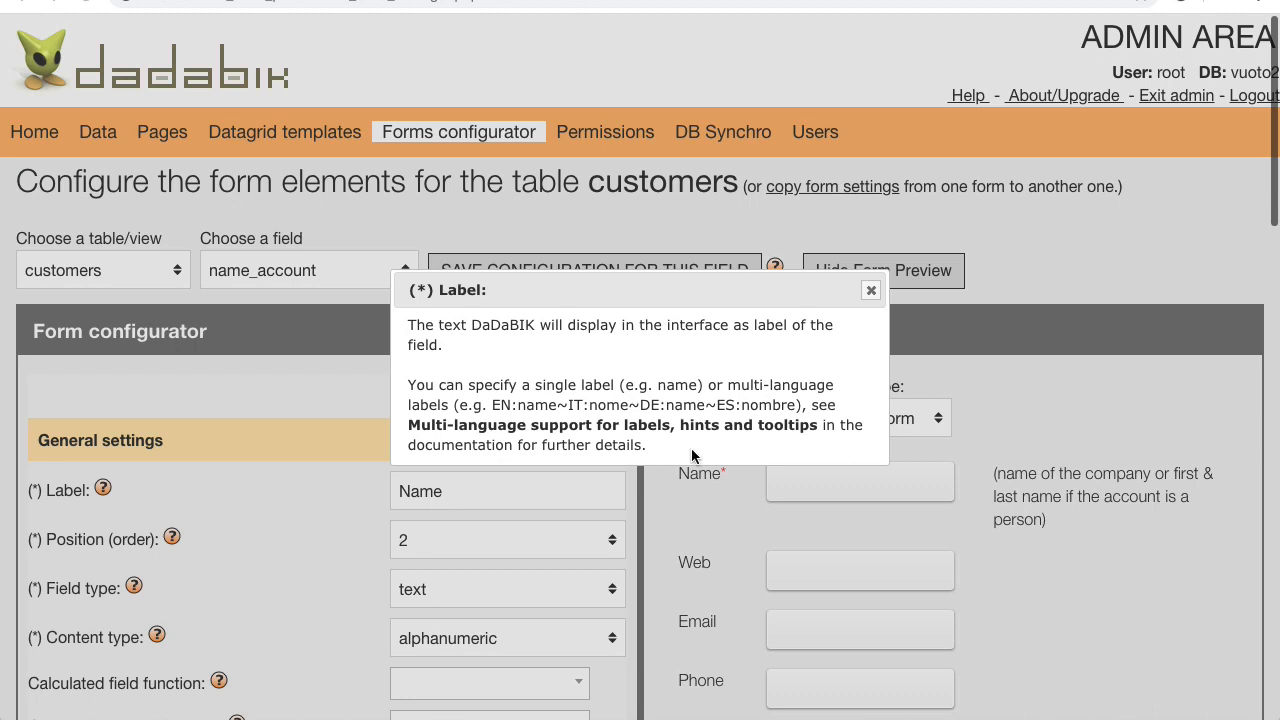
pyautogui.click(869, 291)
pyautogui.click(869, 291)
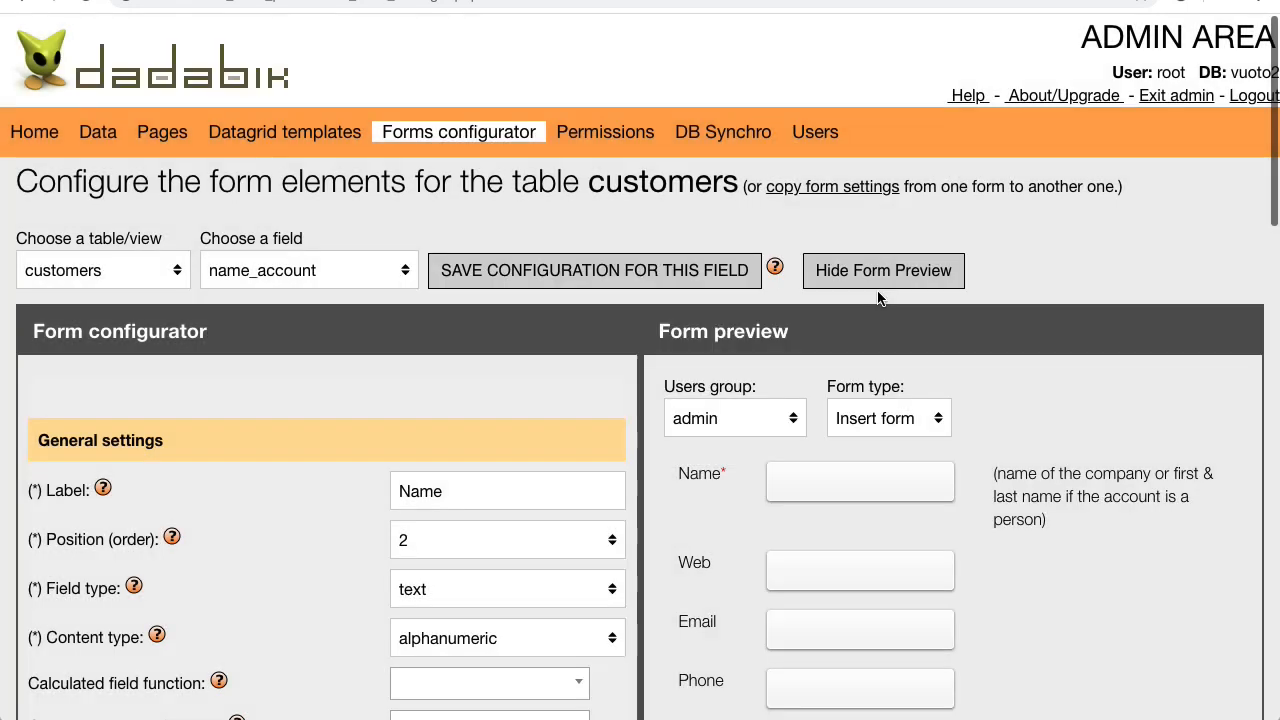
# Set the name_account label to EN:Name~IT:Nome and save the field's configuration.
pyautogui.click(428, 490)
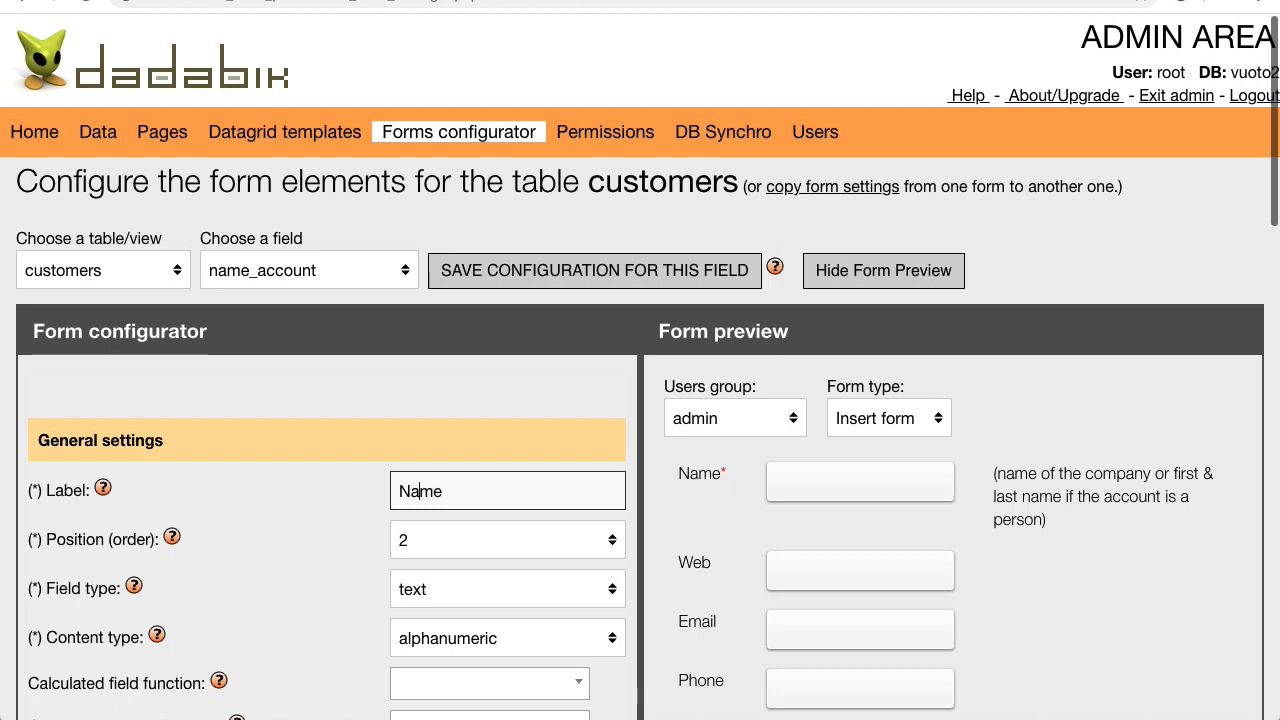
pyautogui.write('EN:')
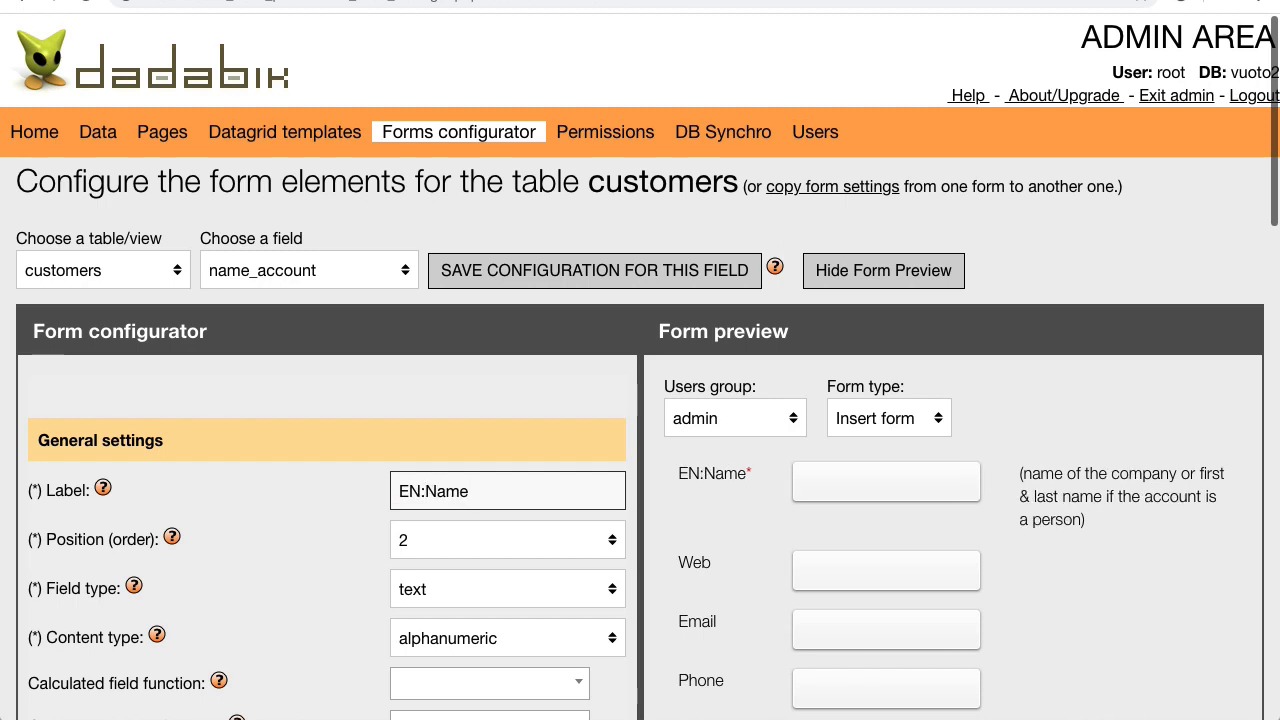
pyautogui.write('~IT:Nome')
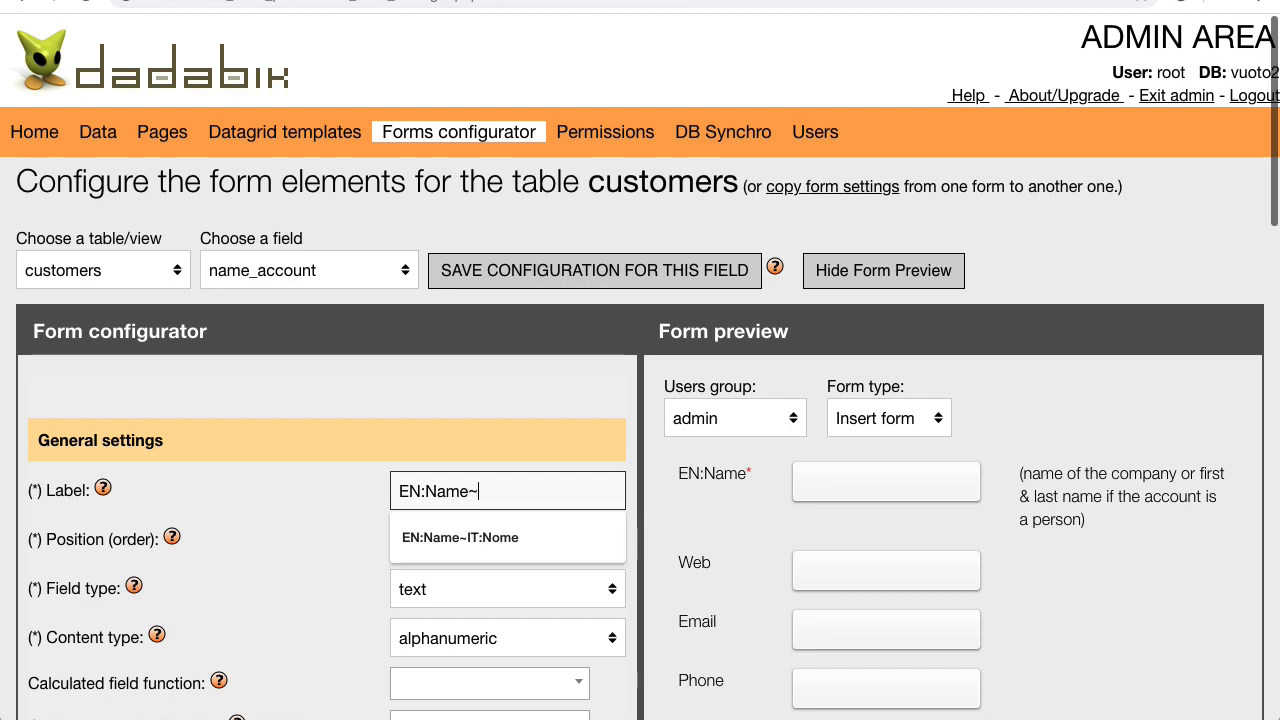
pyautogui.click(499, 537)
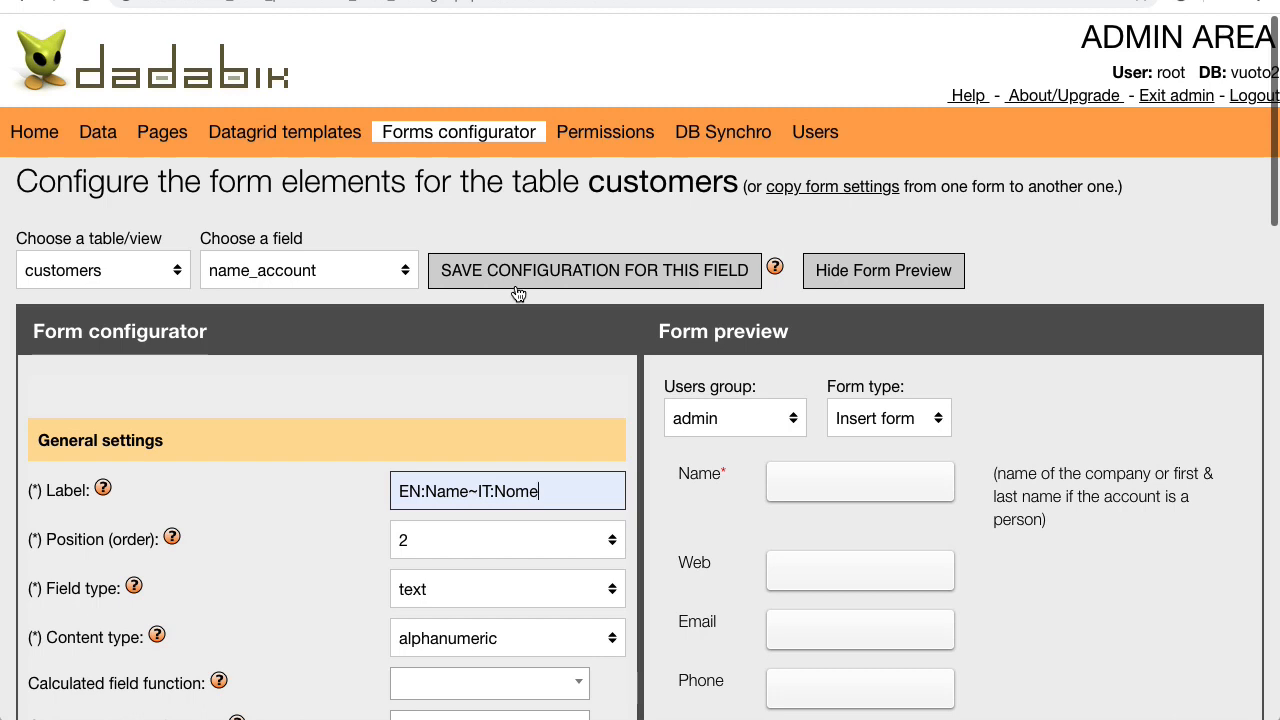
pyautogui.click(558, 281)
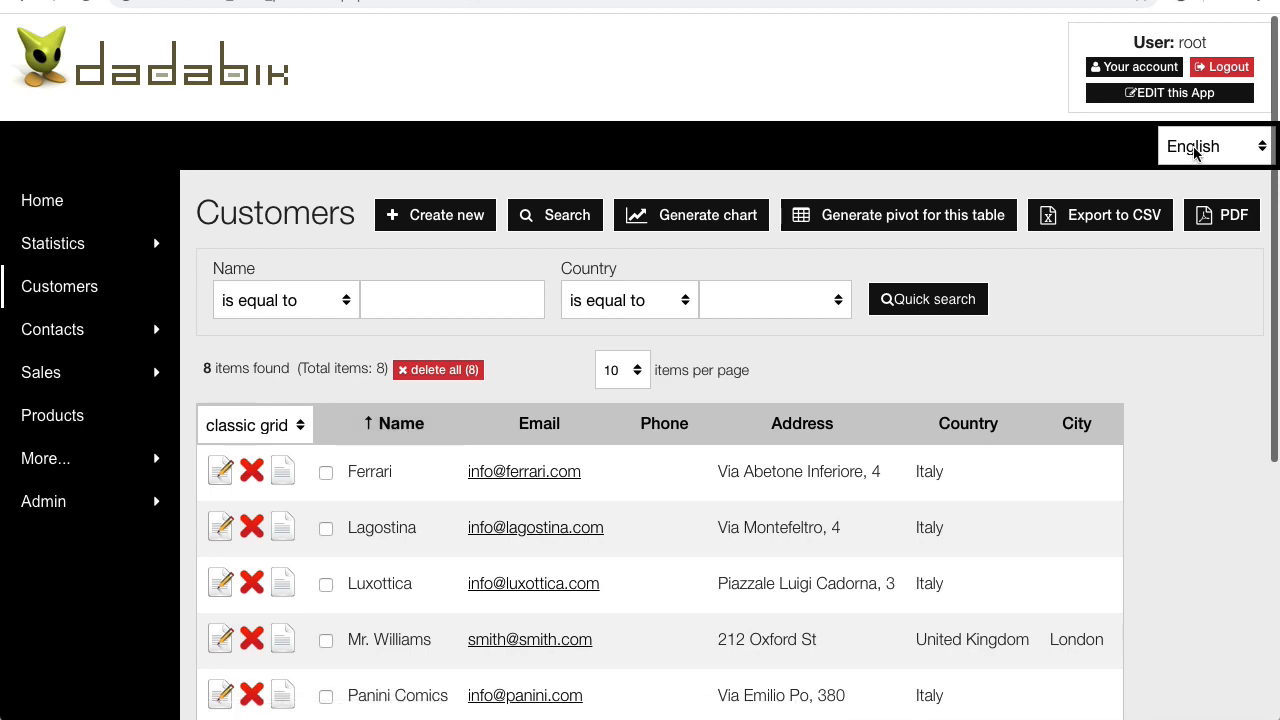
# Switch the application's interface language from English to Italian and open the Customers page.
pyautogui.click(1193, 148)
pyautogui.click(1189, 124)
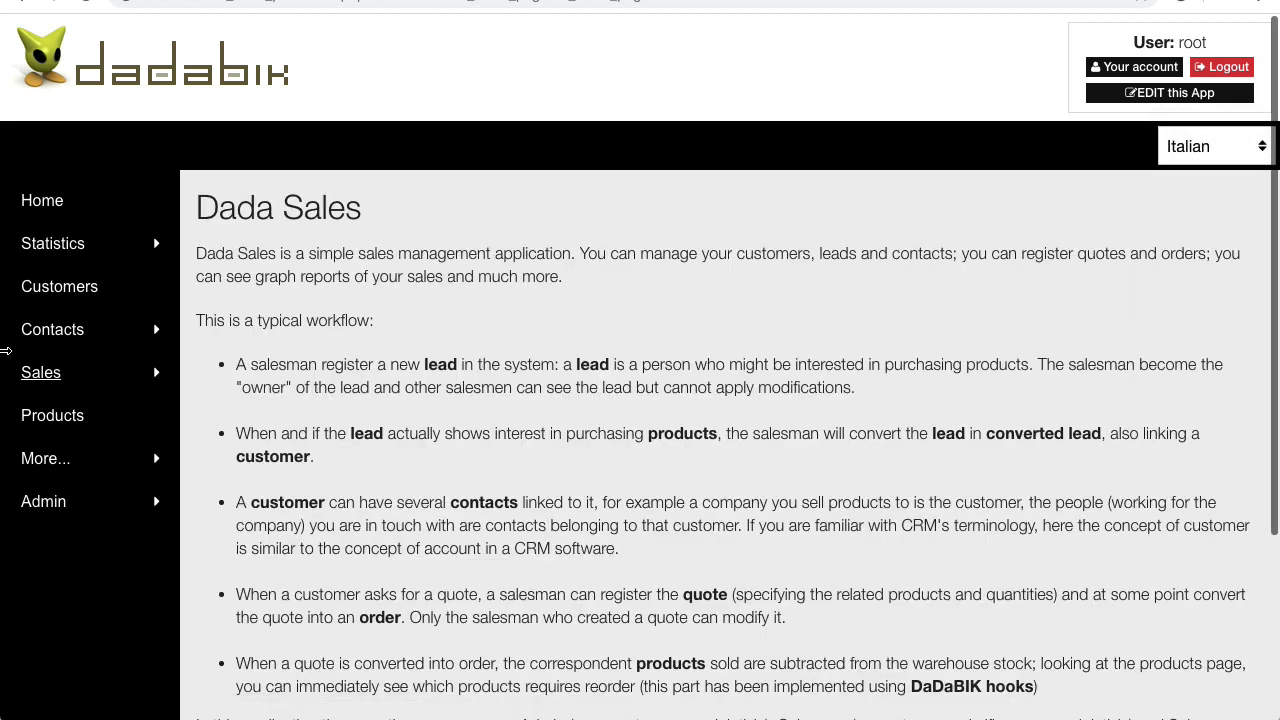
pyautogui.click(61, 288)
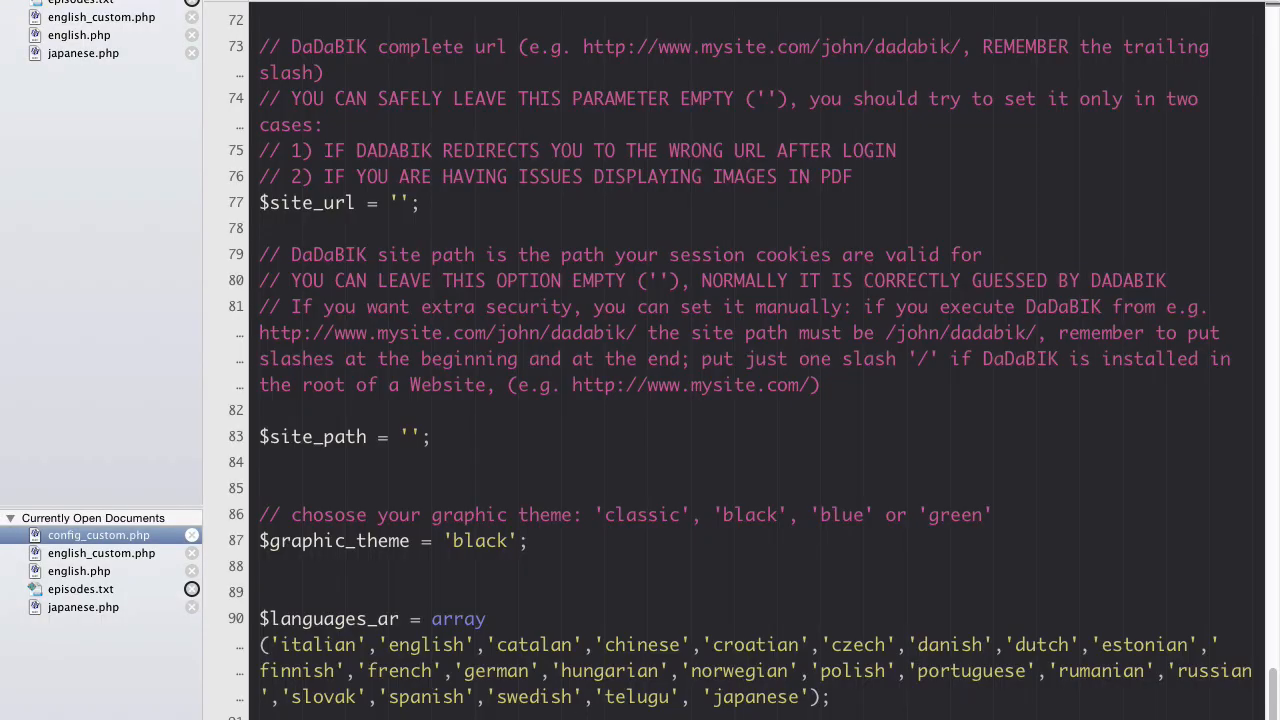
# Set $enable_multilanguage_labels to 1 below the $languages_ar array in config_custom.php.
pyautogui.scroll(-2, 740, 360)
pyautogui.scroll(-10, 523, 362)
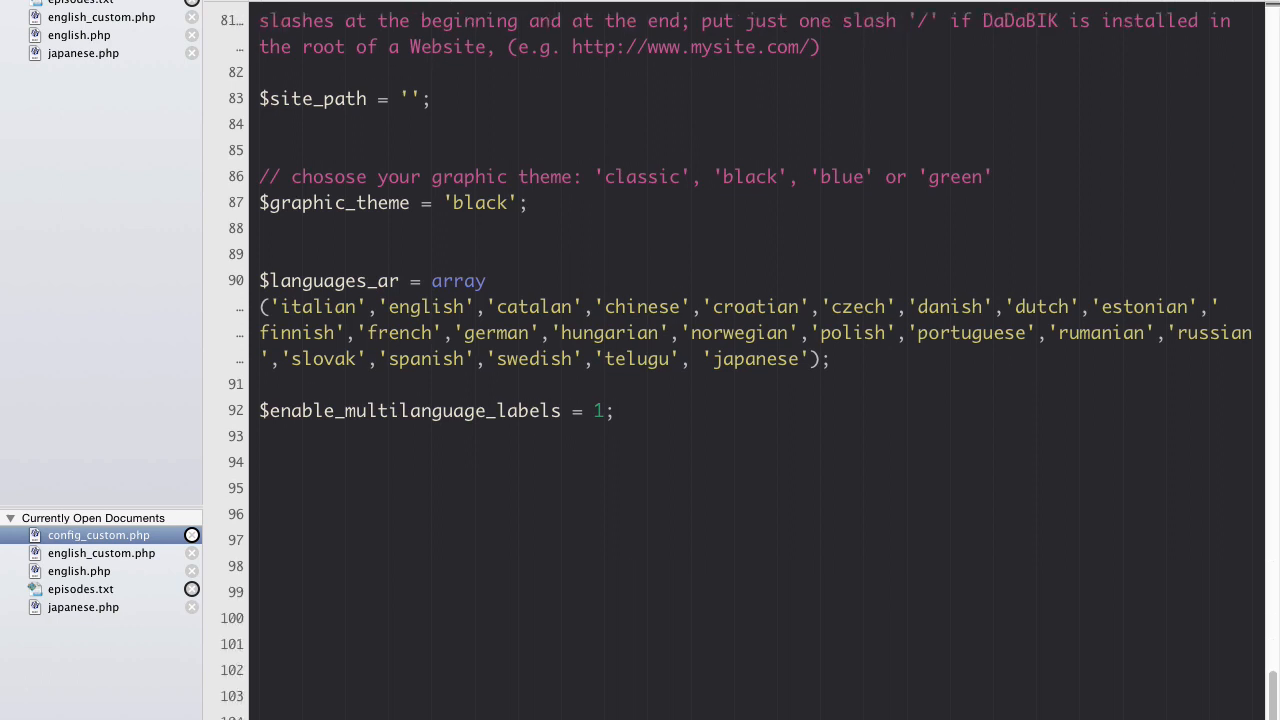
pyautogui.doubleClick(343, 358)
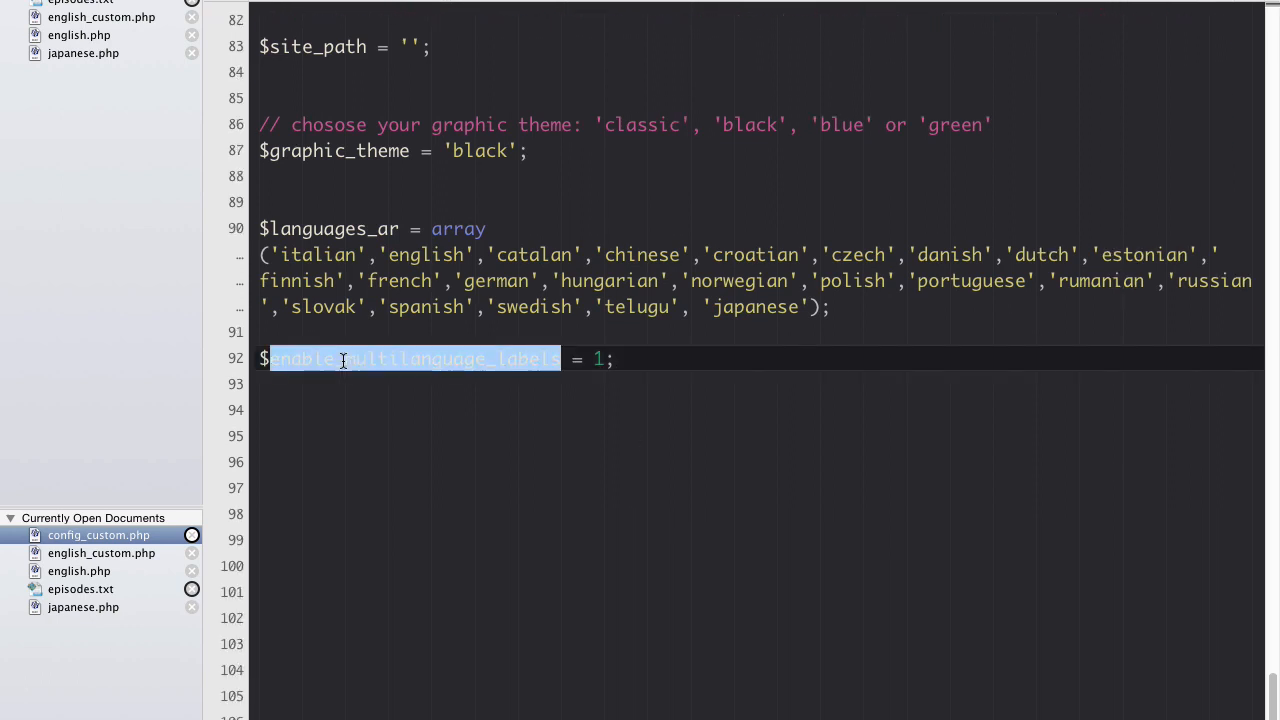
pyautogui.click(470, 409)
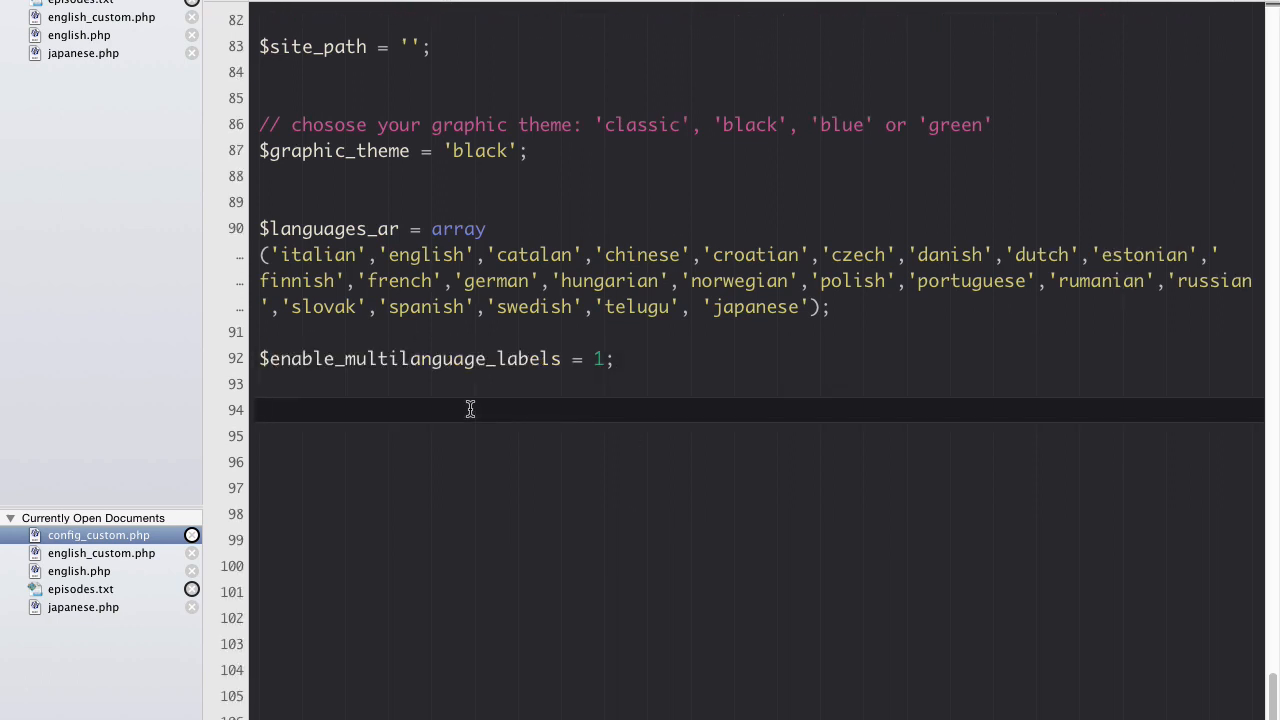